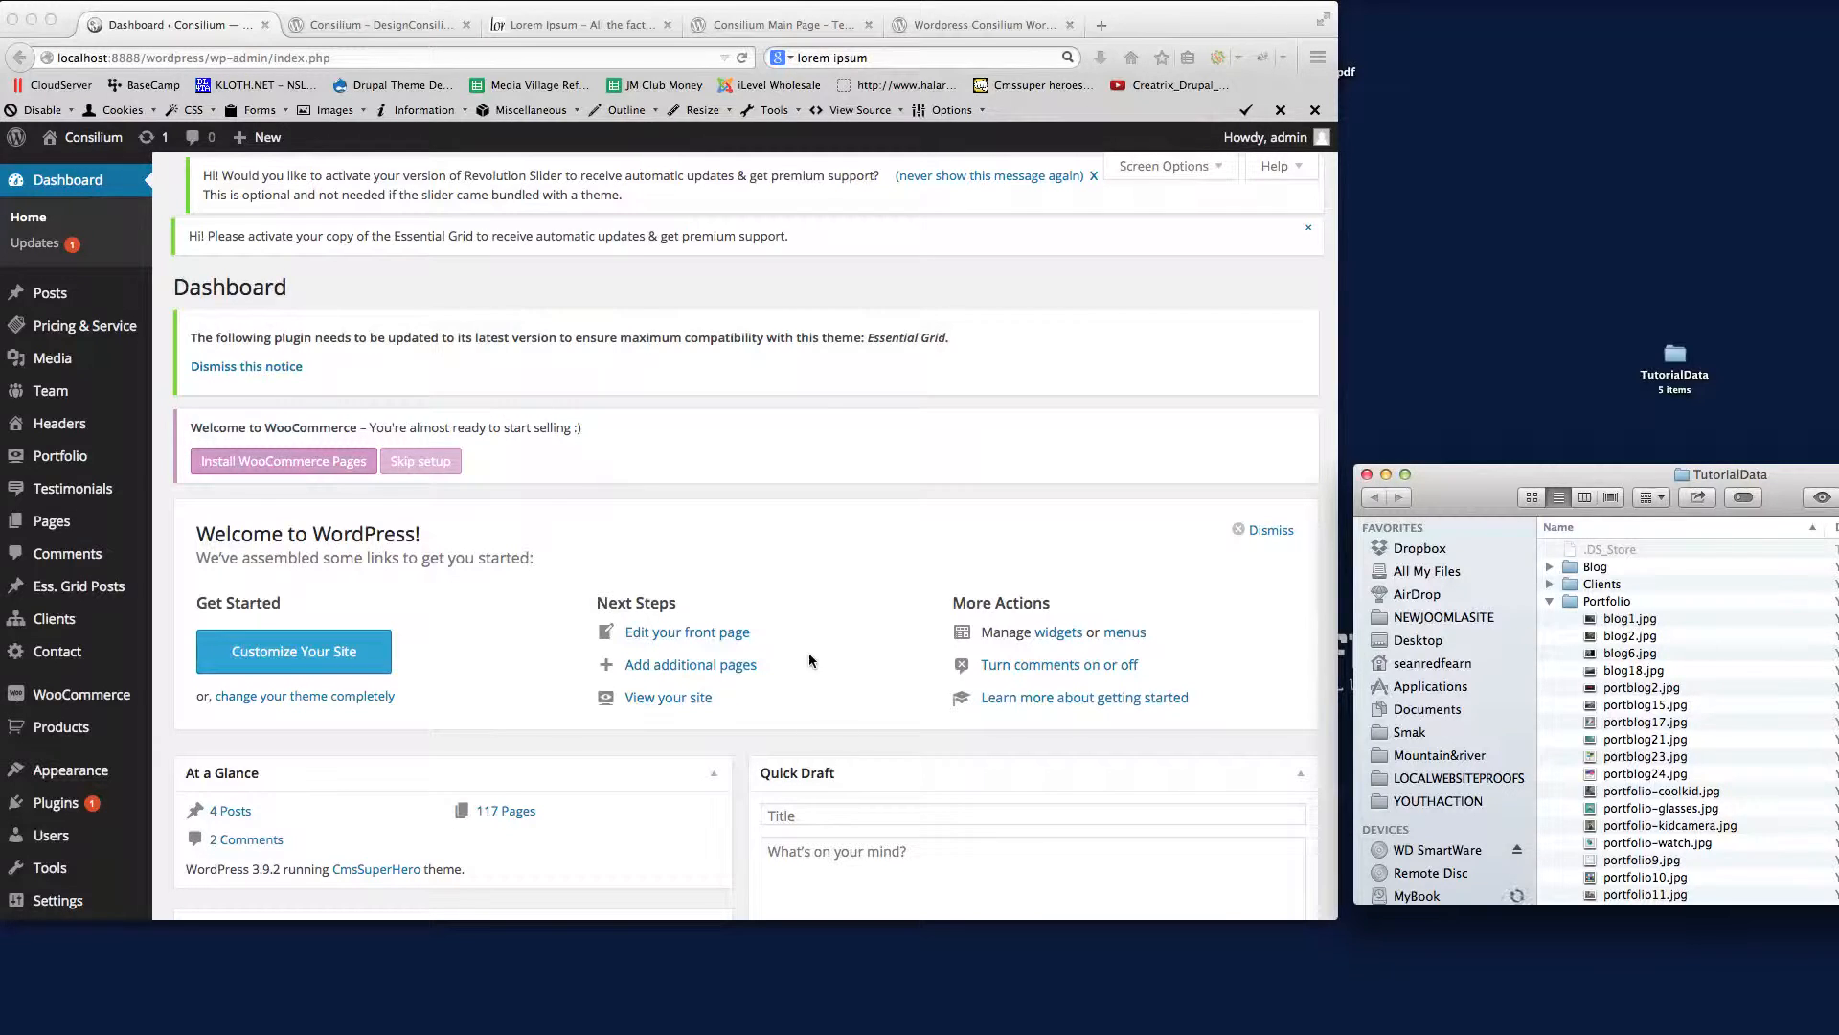
- Bring the browser showing the Consilium admin dashboard to the front
left_click(759, 551)
mouse_move(60, 456)
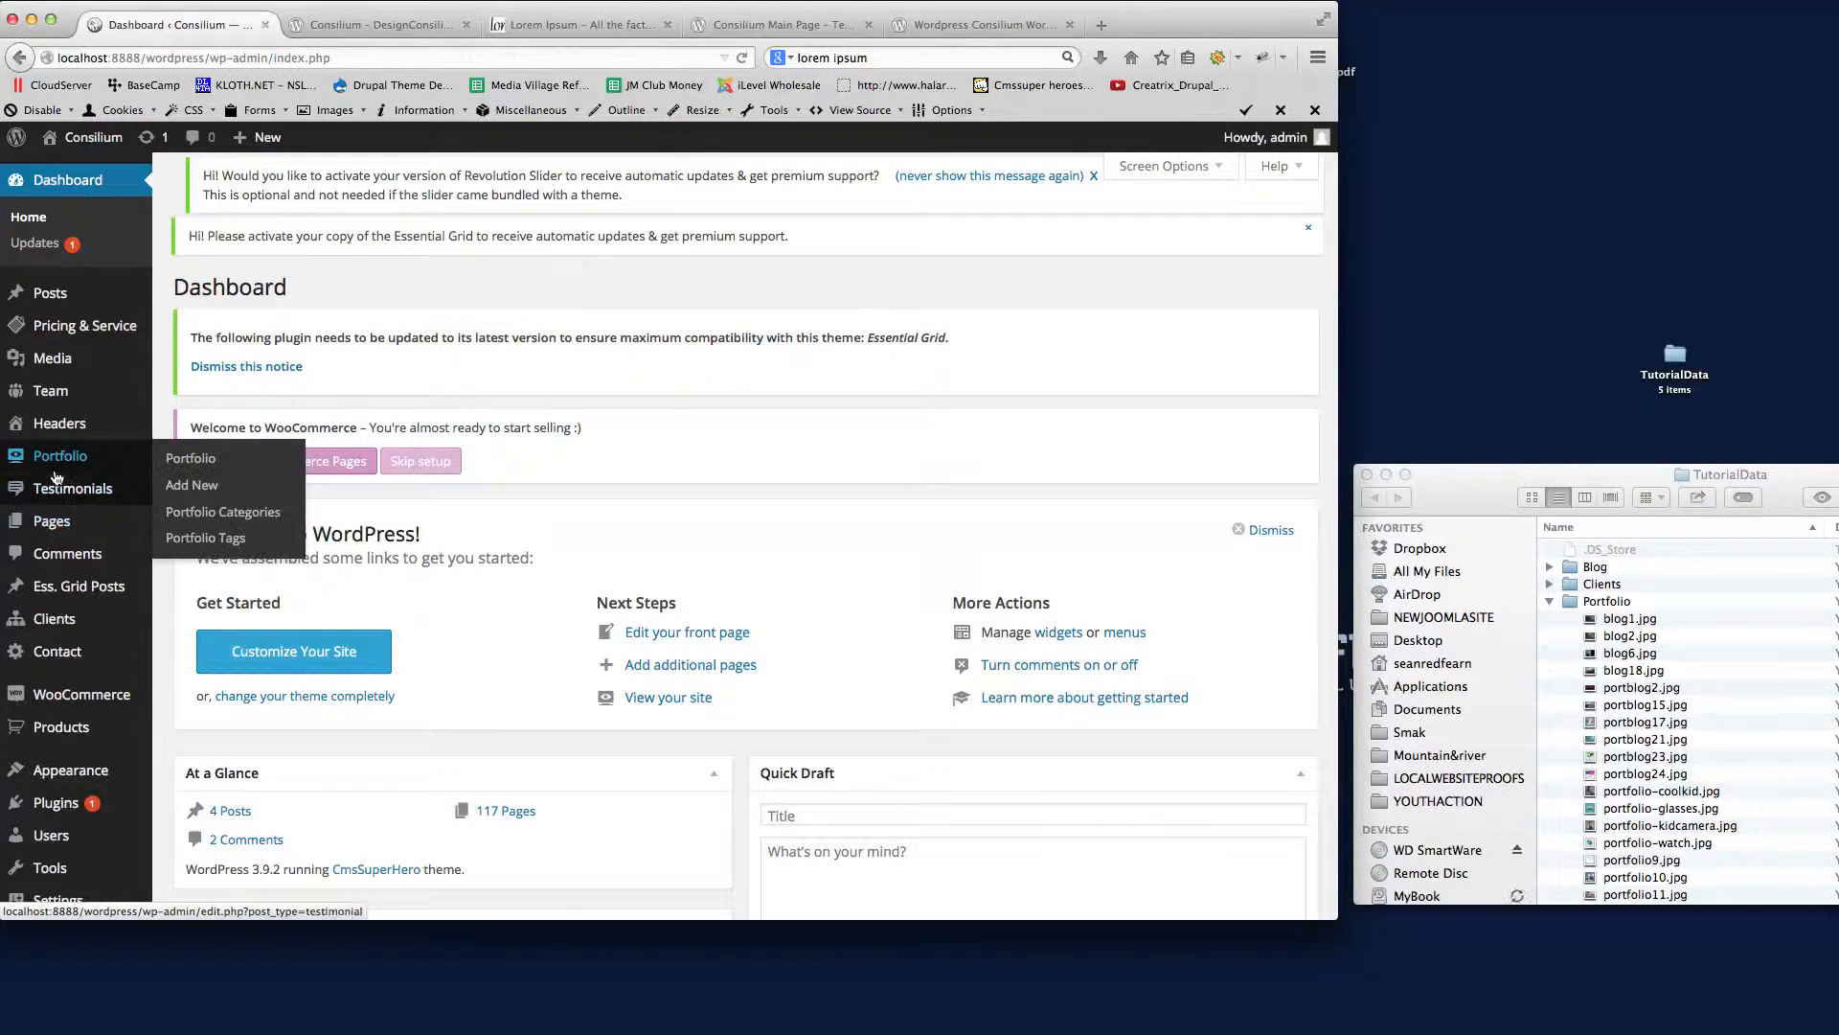
- Browse the demo's Latest Projects carousel and view the Portfolio Carousel demo page
left_click(881, 30)
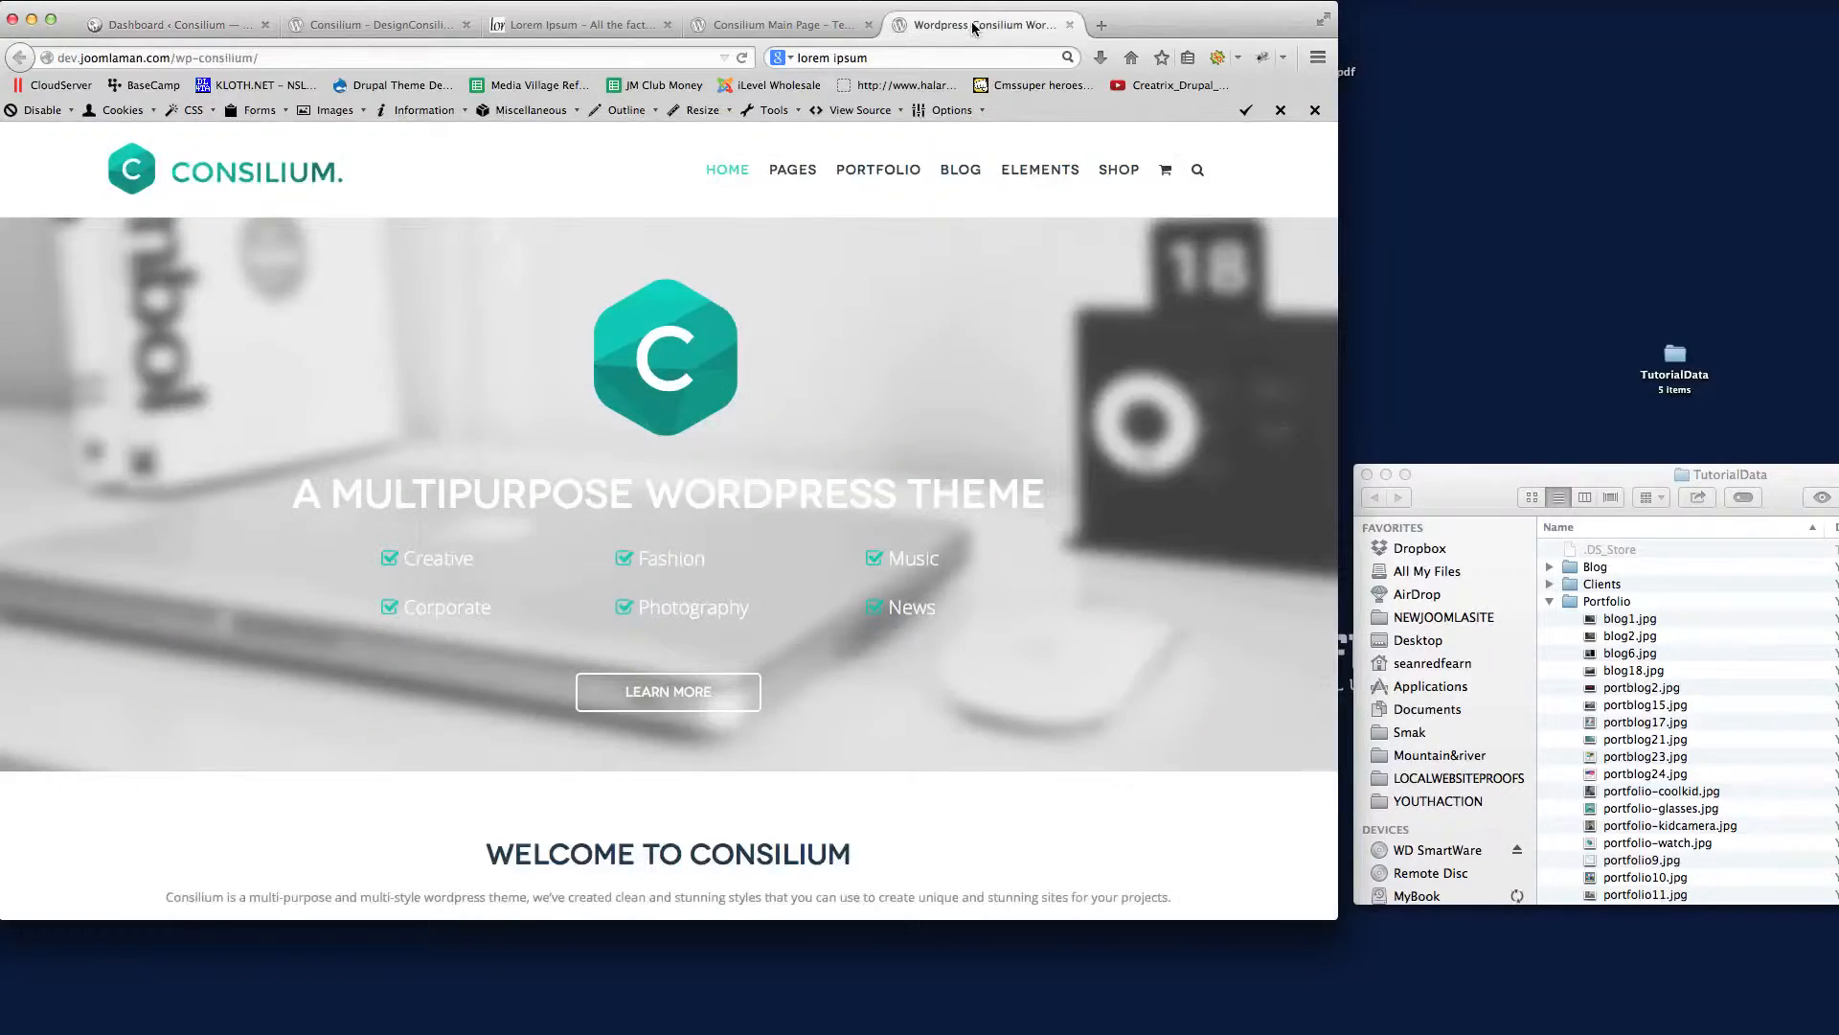
scroll(993, 409, "down", 5)
scroll(1027, 424, "down", 2)
scroll(1030, 425, "down", 5)
scroll(1028, 429, "down", 3)
scroll(1027, 428, "down", 2)
scroll(821, 583, "down", 2)
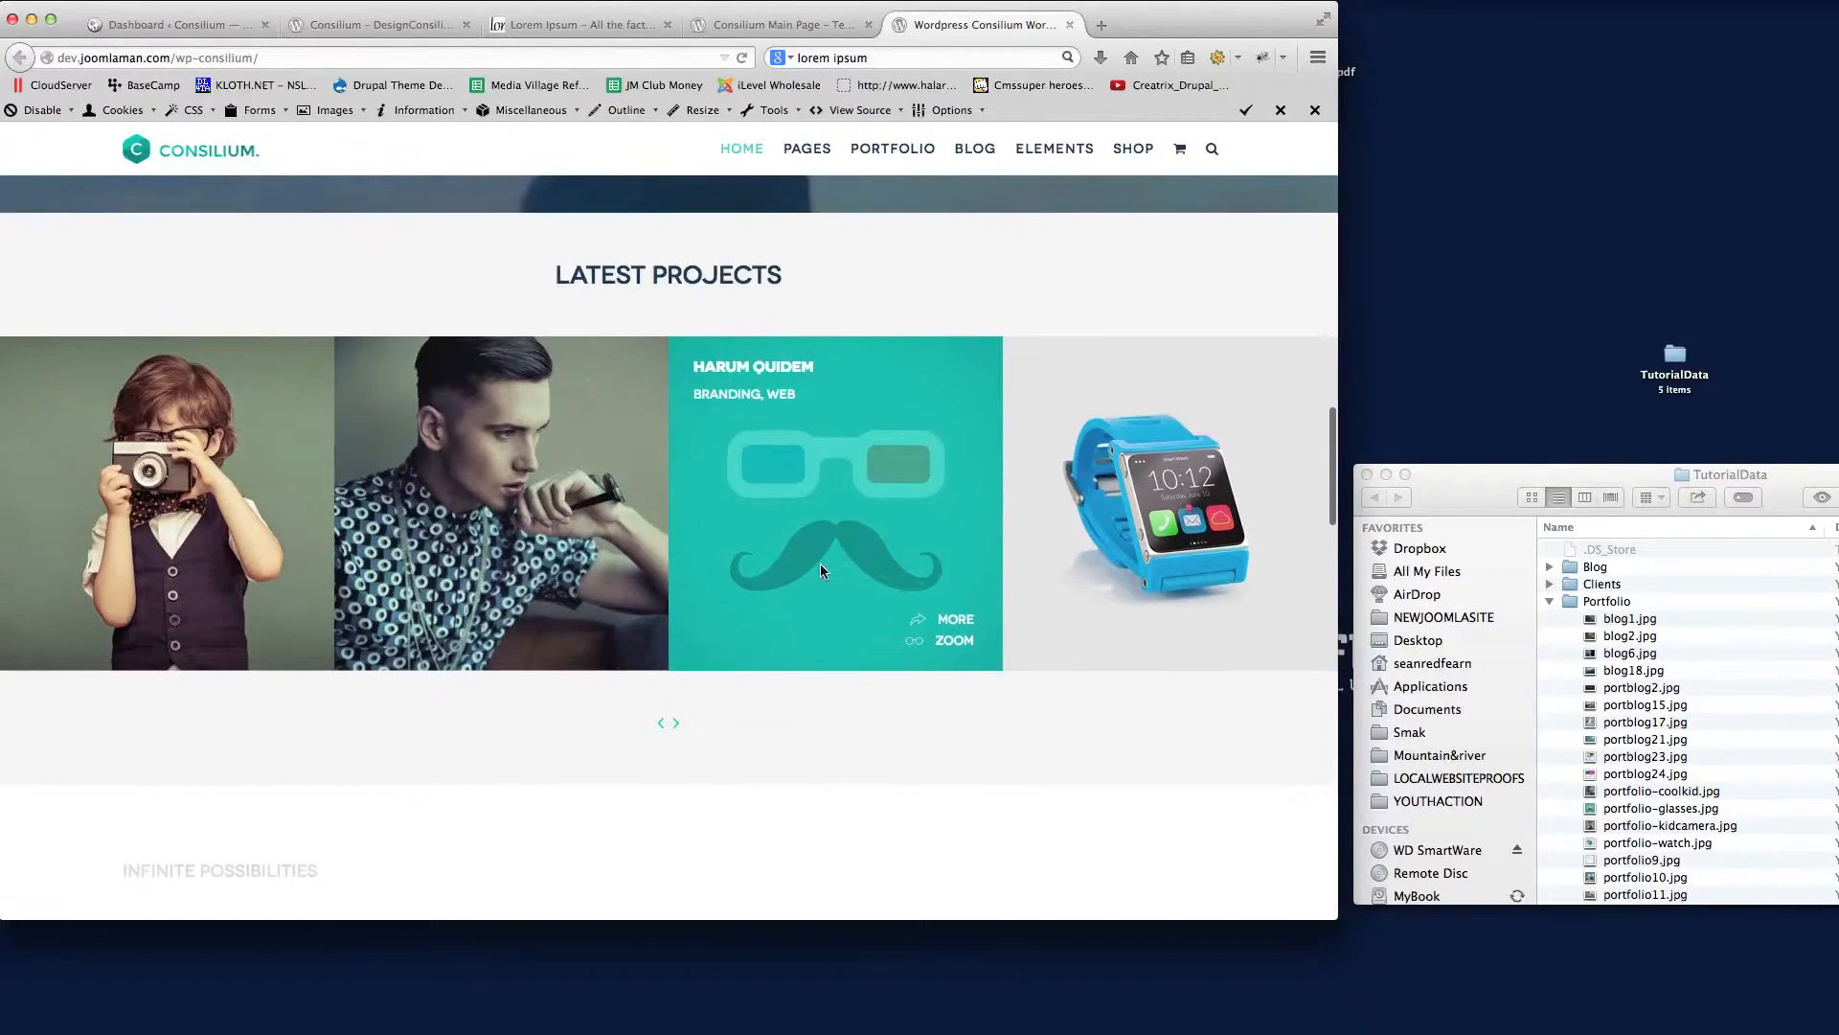
left_click(674, 726)
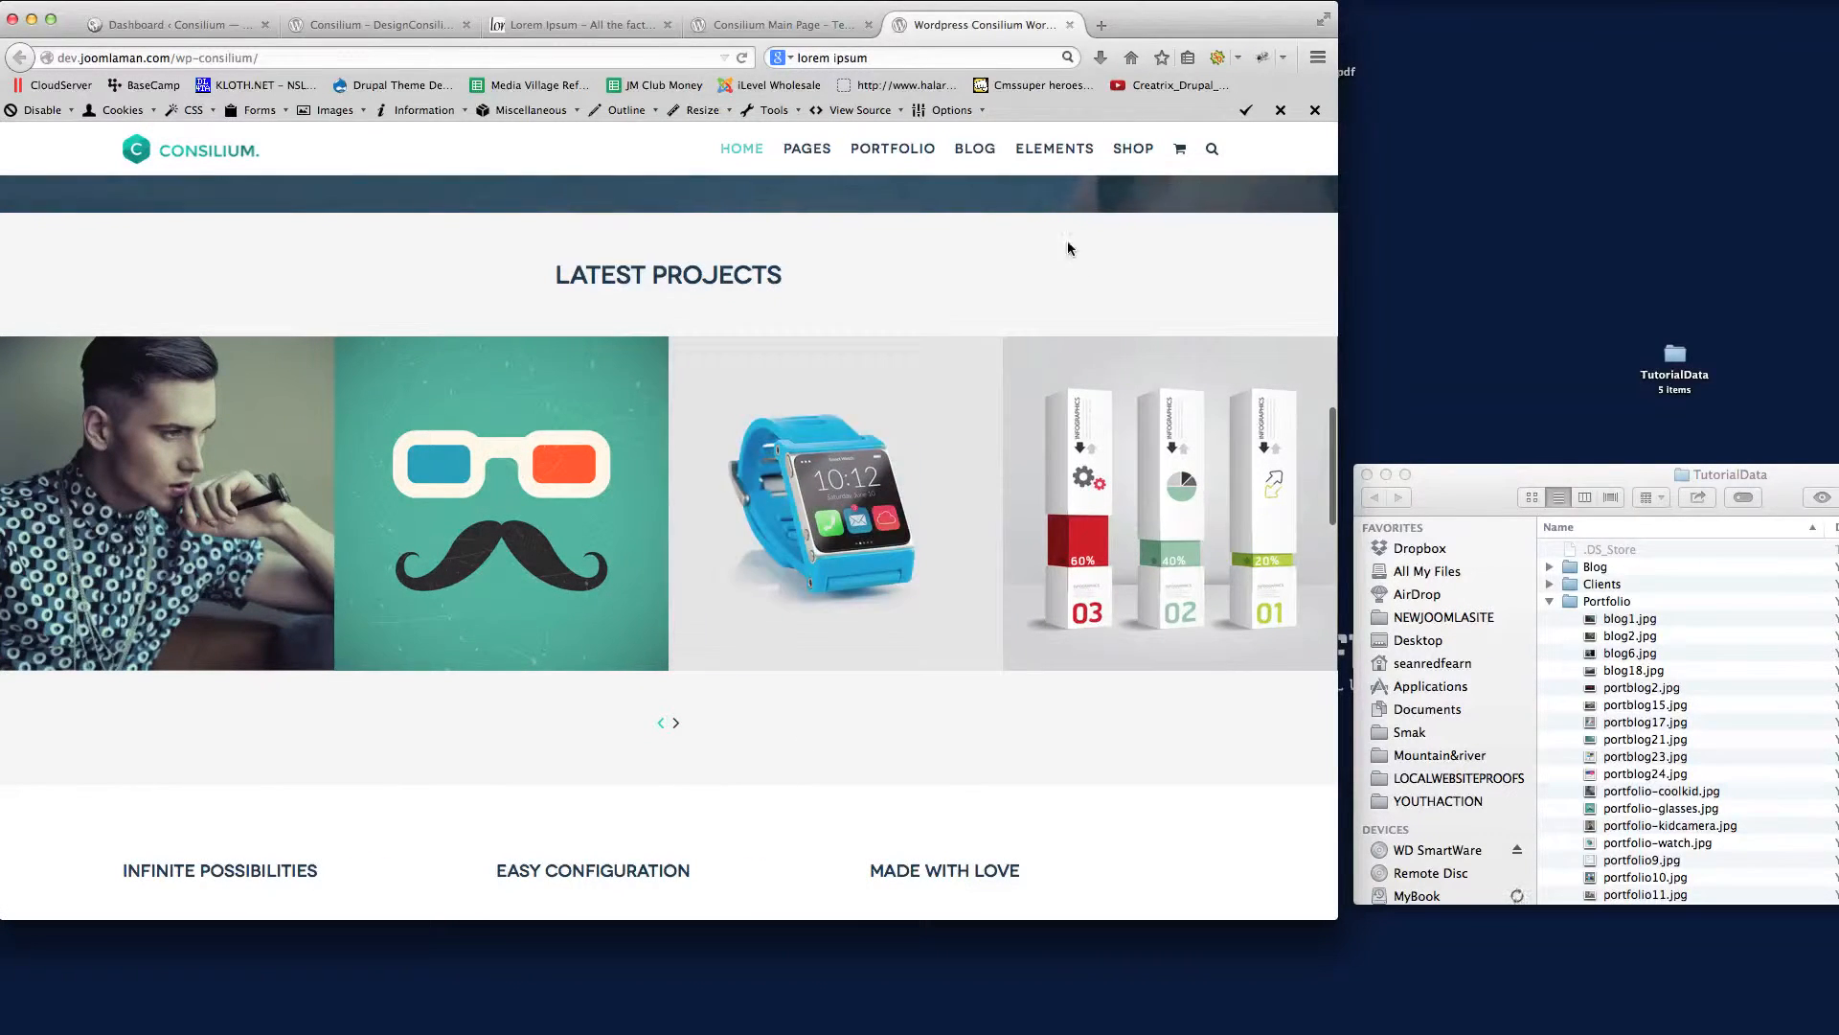
mouse_move(1054, 148)
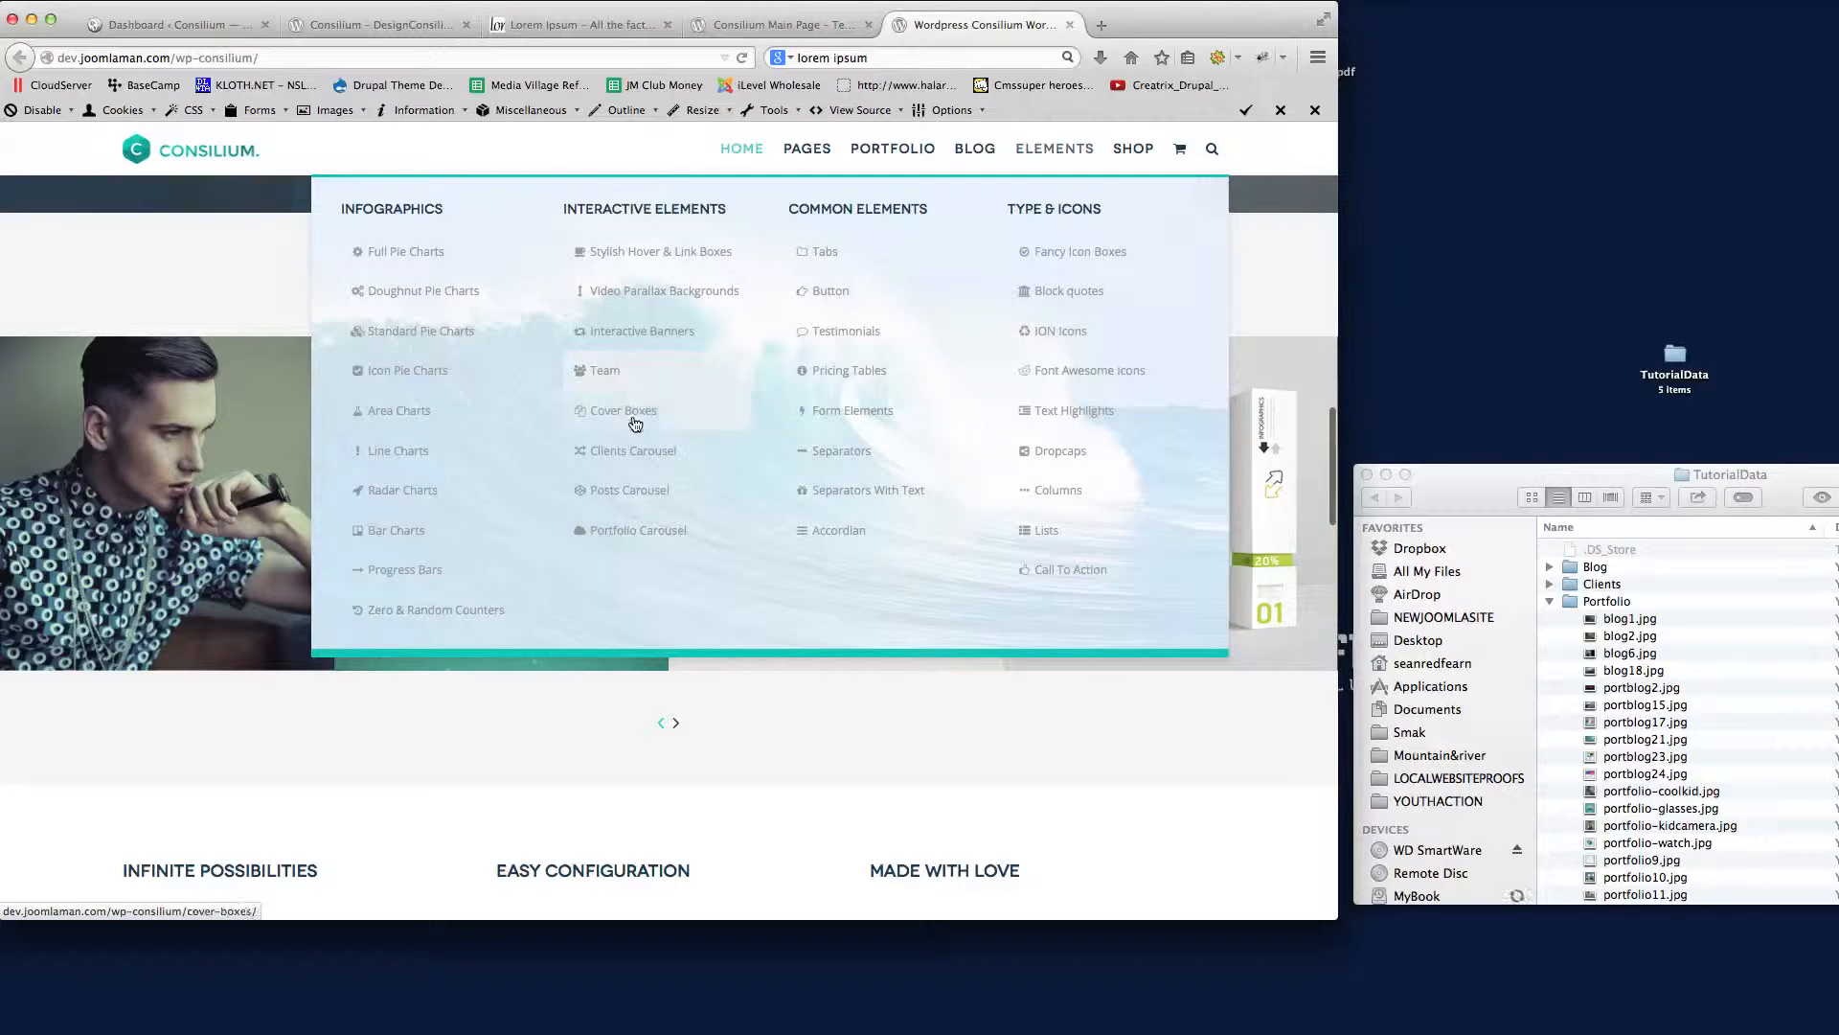
left_click(624, 531)
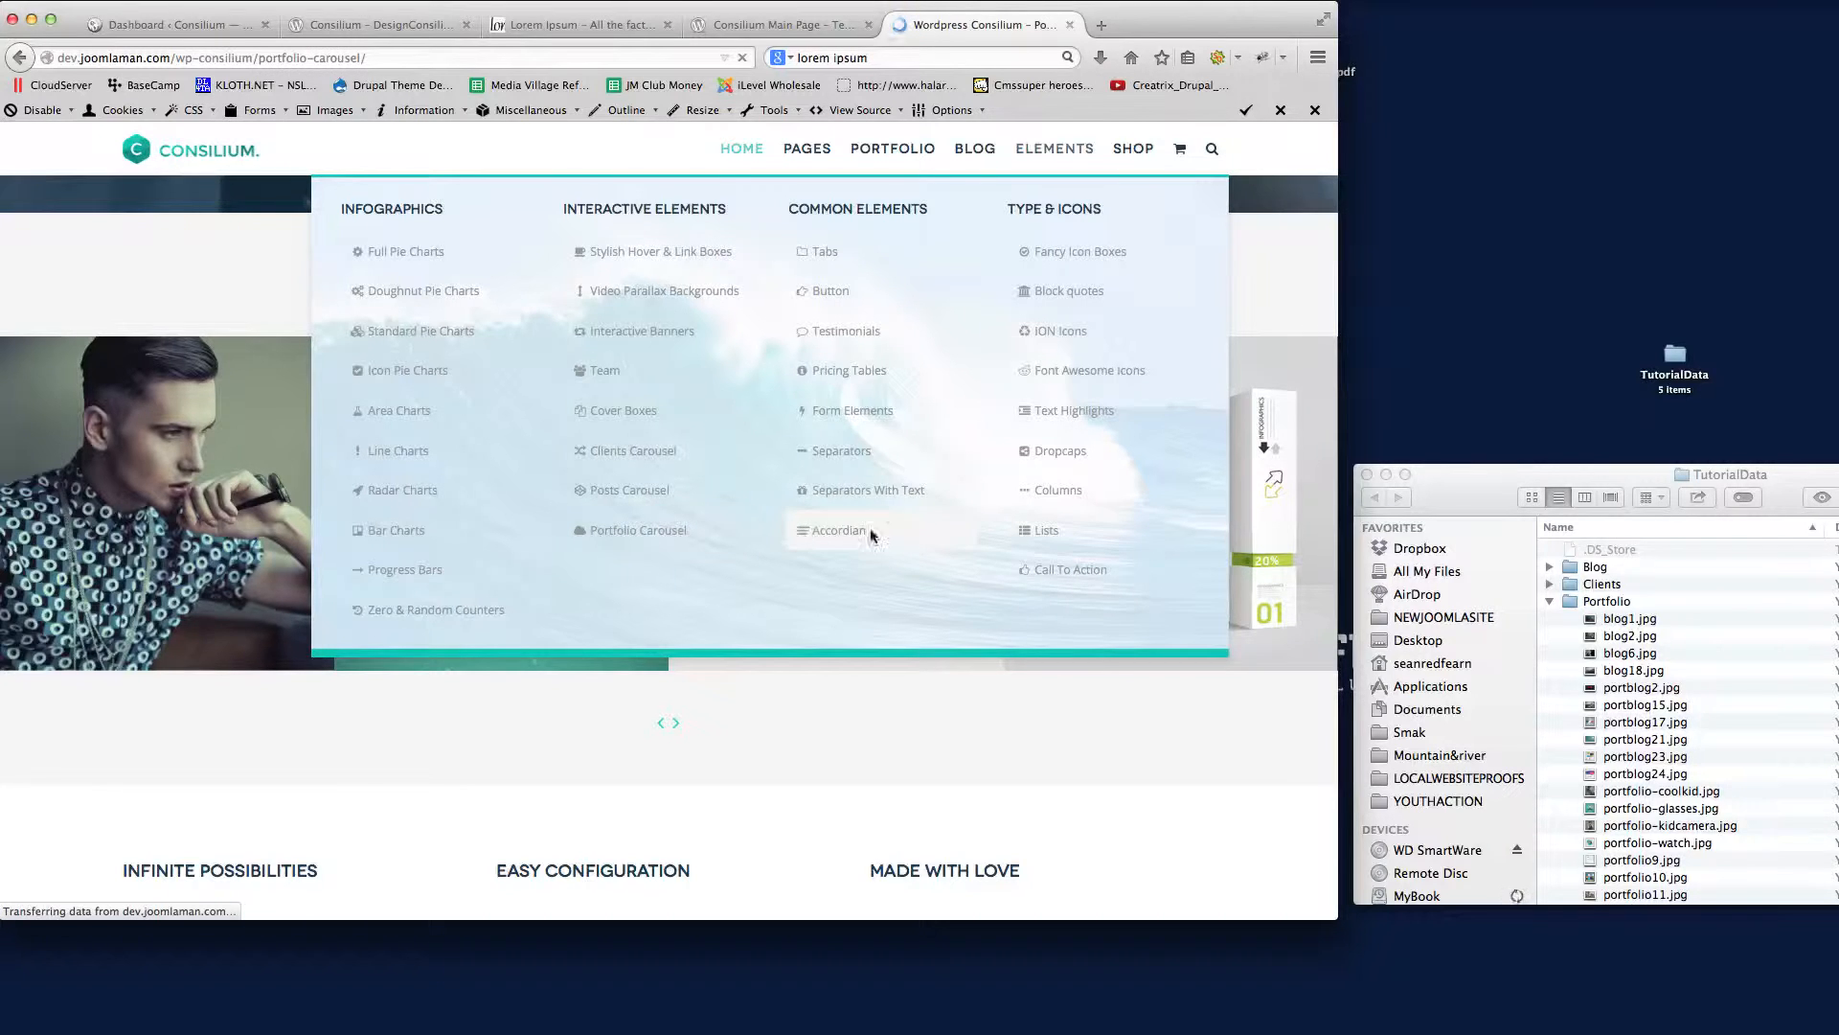
scroll(953, 533, "down", 5)
scroll(1259, 464, "down", 3)
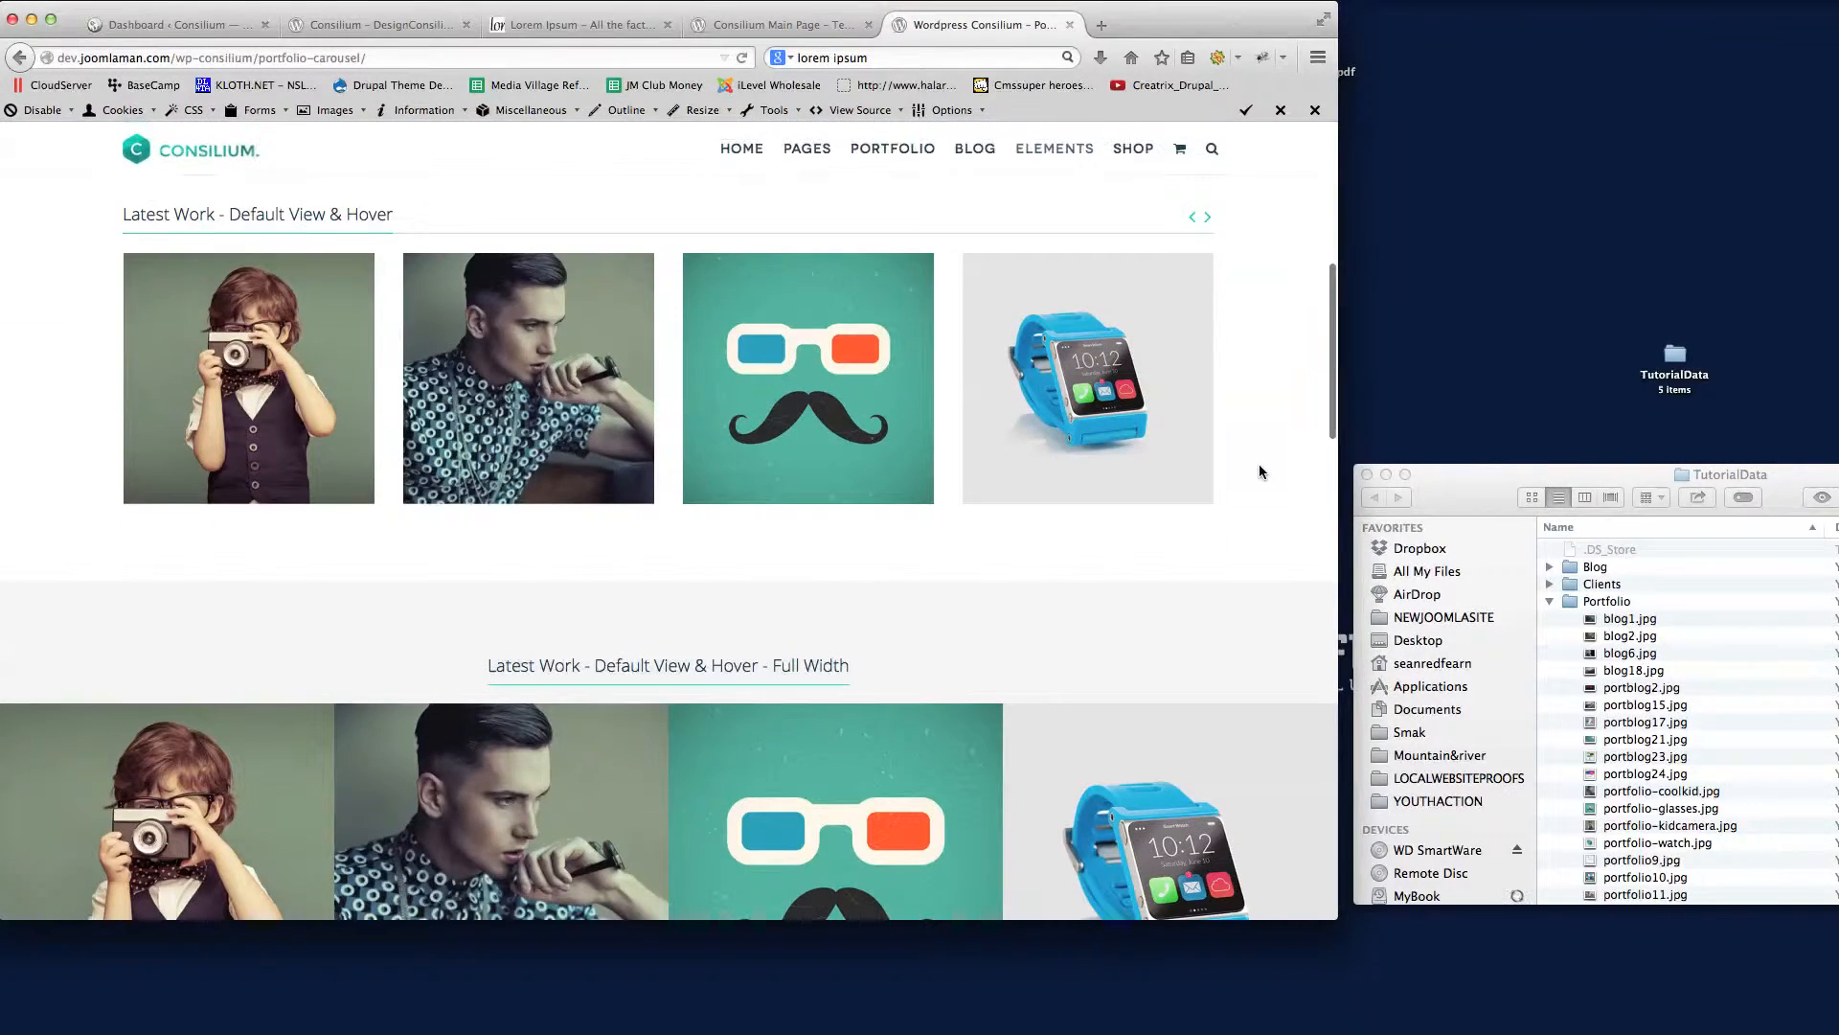
scroll(1259, 465, "down", 3)
scroll(1260, 465, "down", 5)
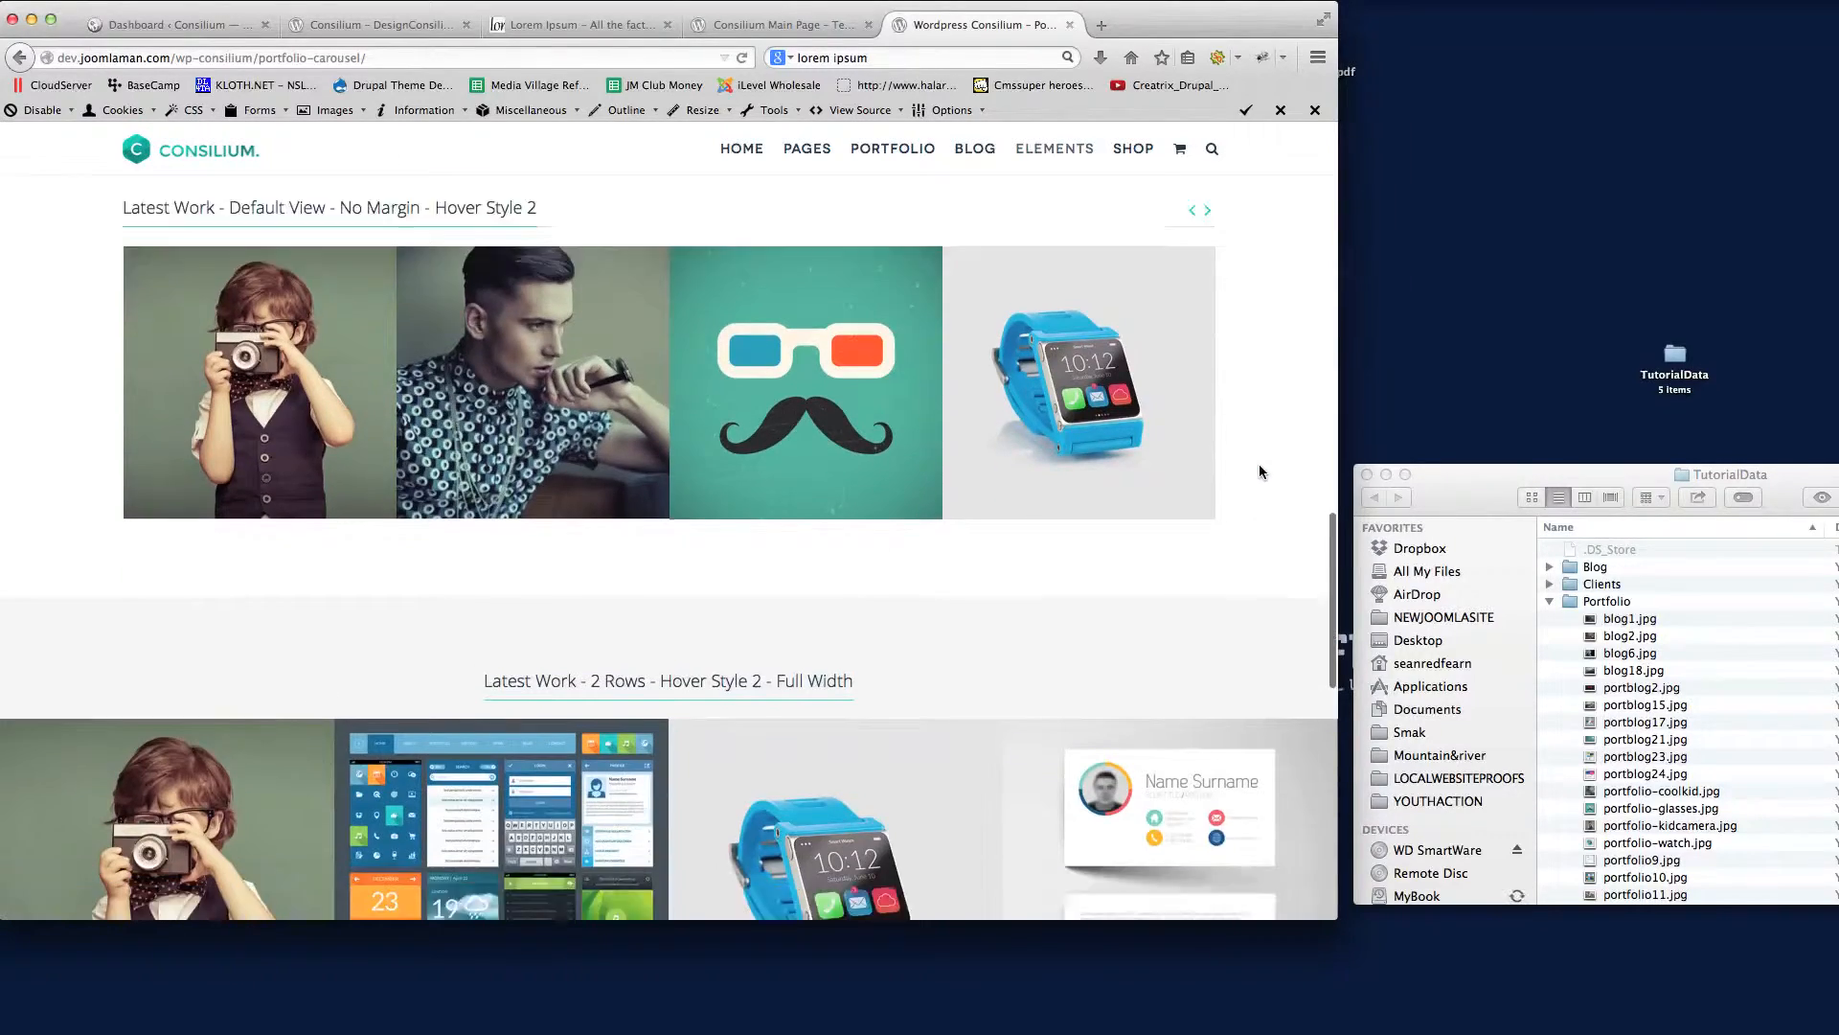
scroll(1259, 464, "down", 5)
scroll(1259, 464, "down", 3)
scroll(1259, 464, "down", 2)
scroll(1260, 464, "up", 2)
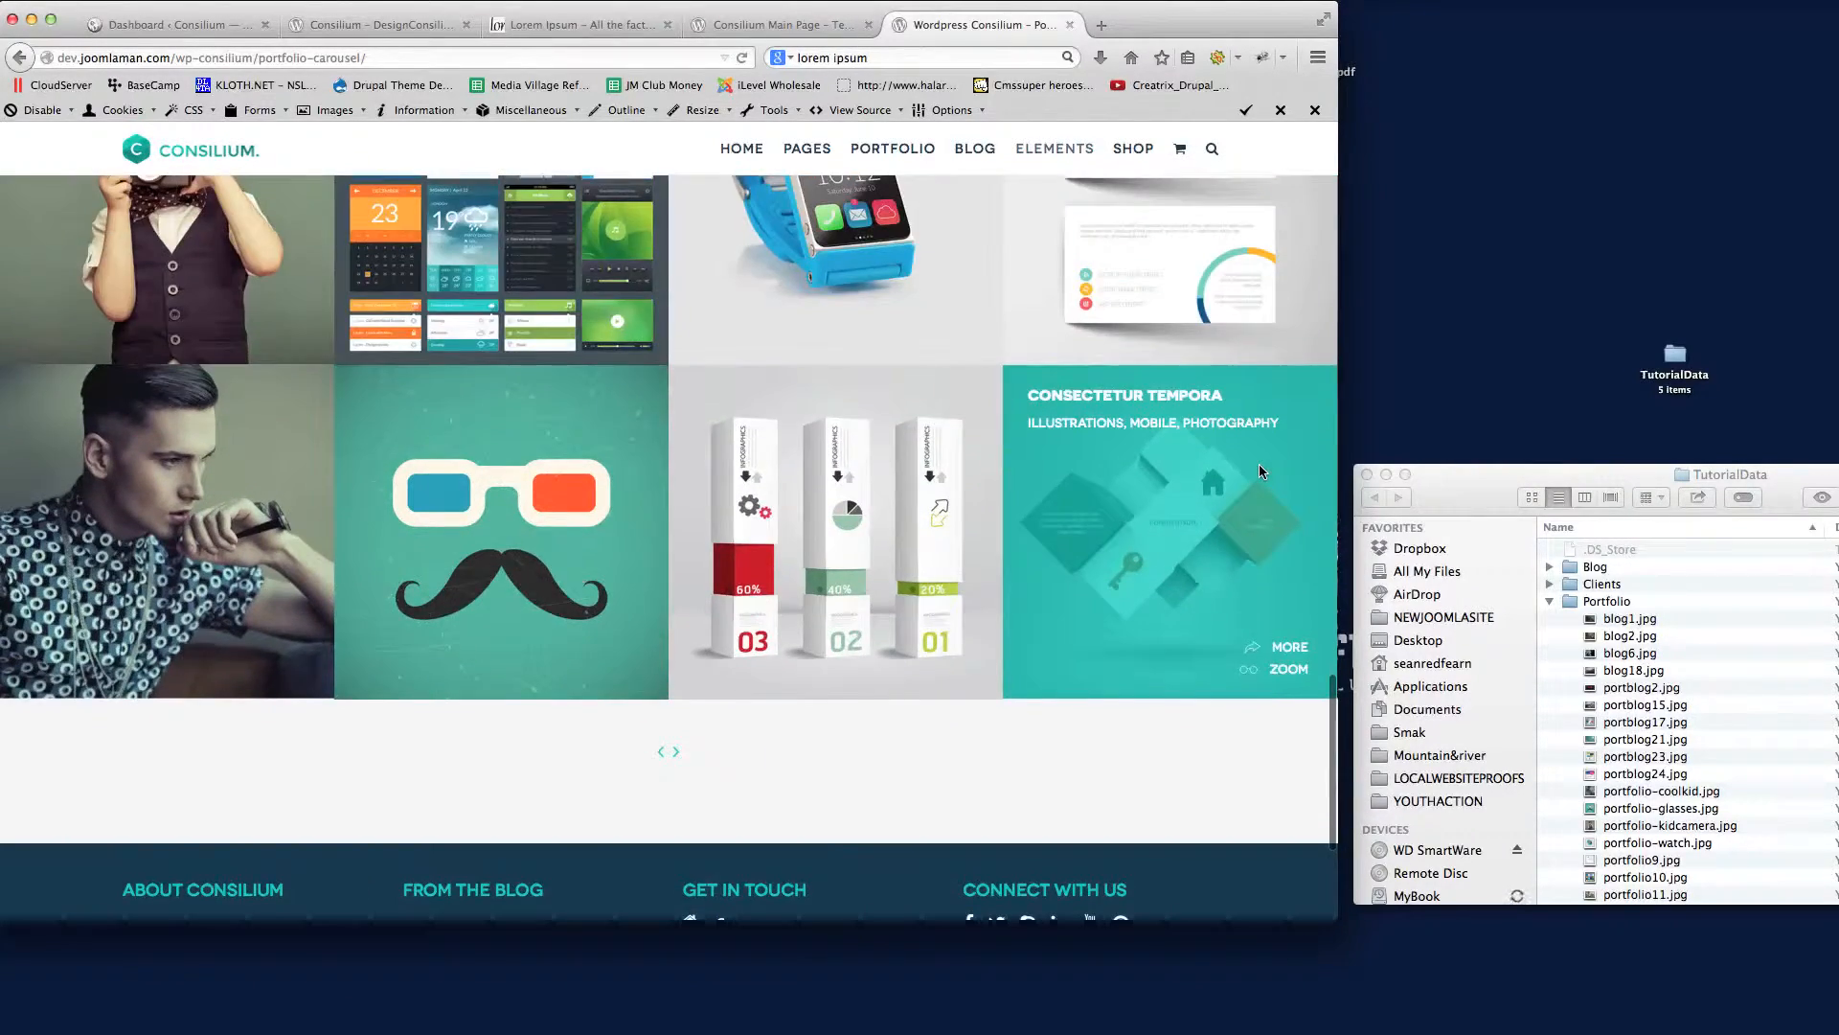
scroll(1259, 465, "up", 5)
scroll(1259, 463, "up", 5)
scroll(1260, 465, "up", 5)
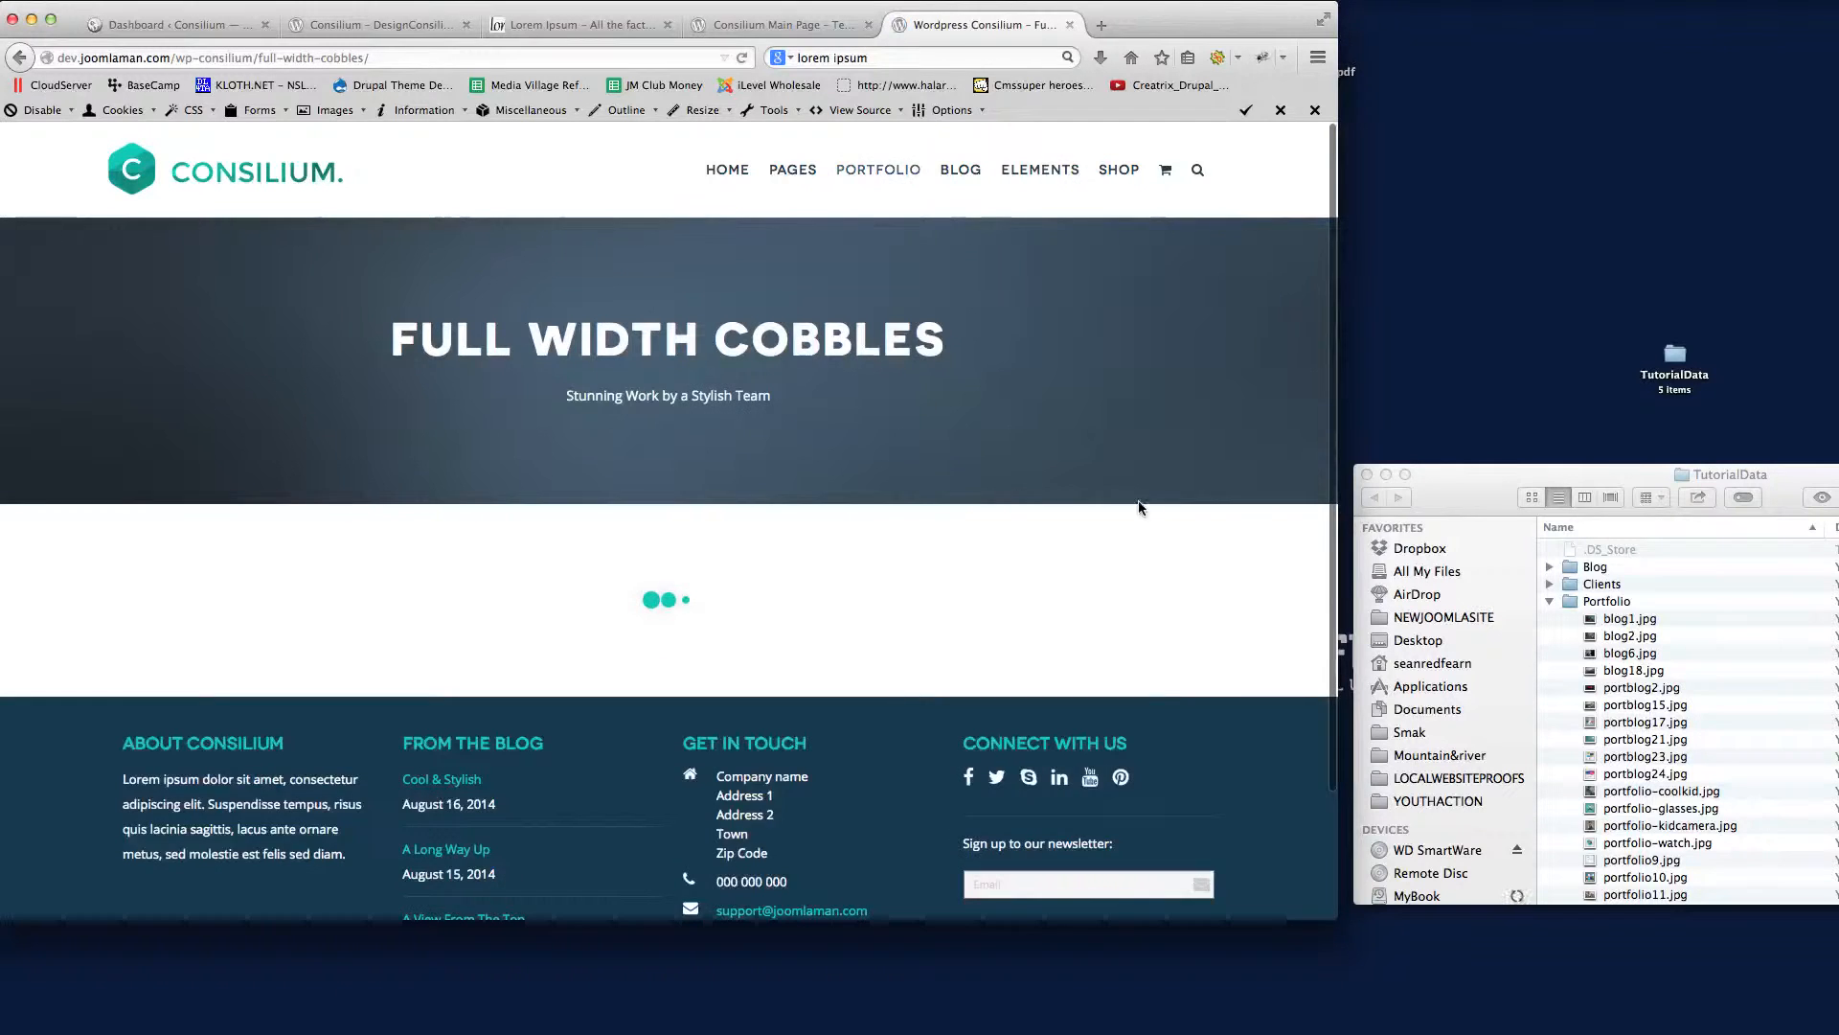
scroll(1221, 418, "down", 5)
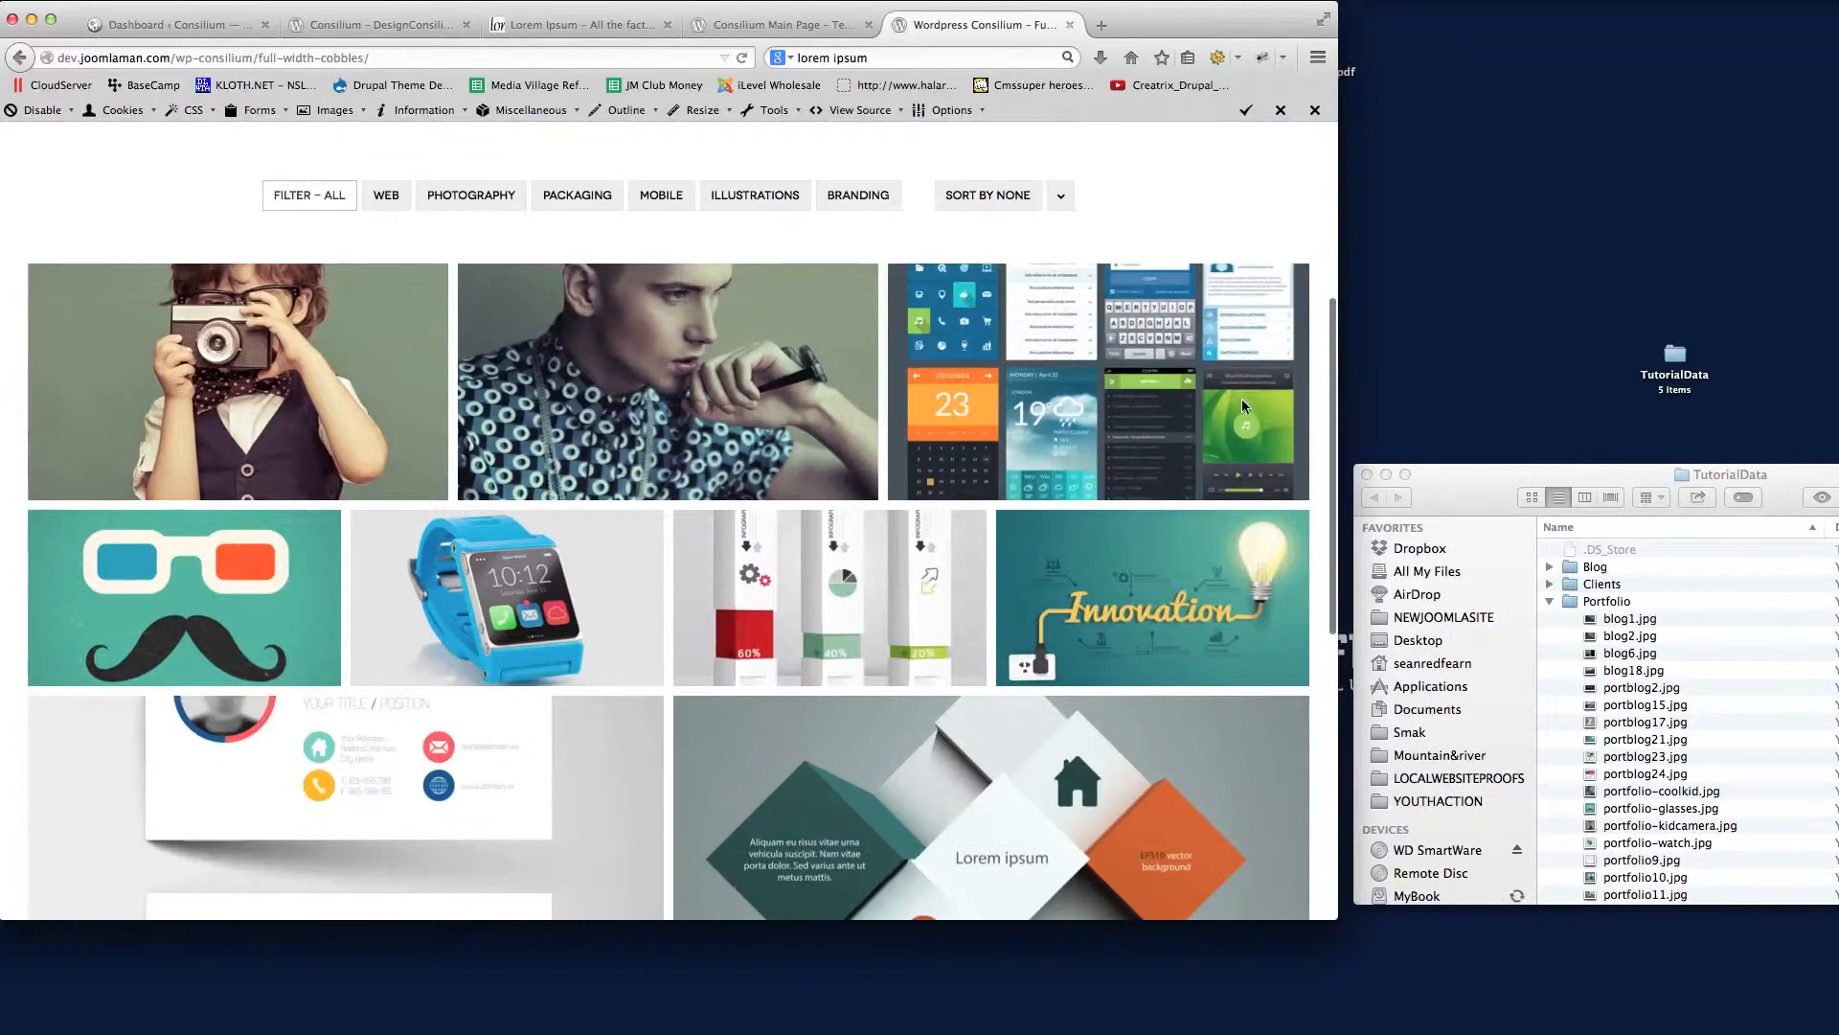
scroll(1241, 406, "down", 1)
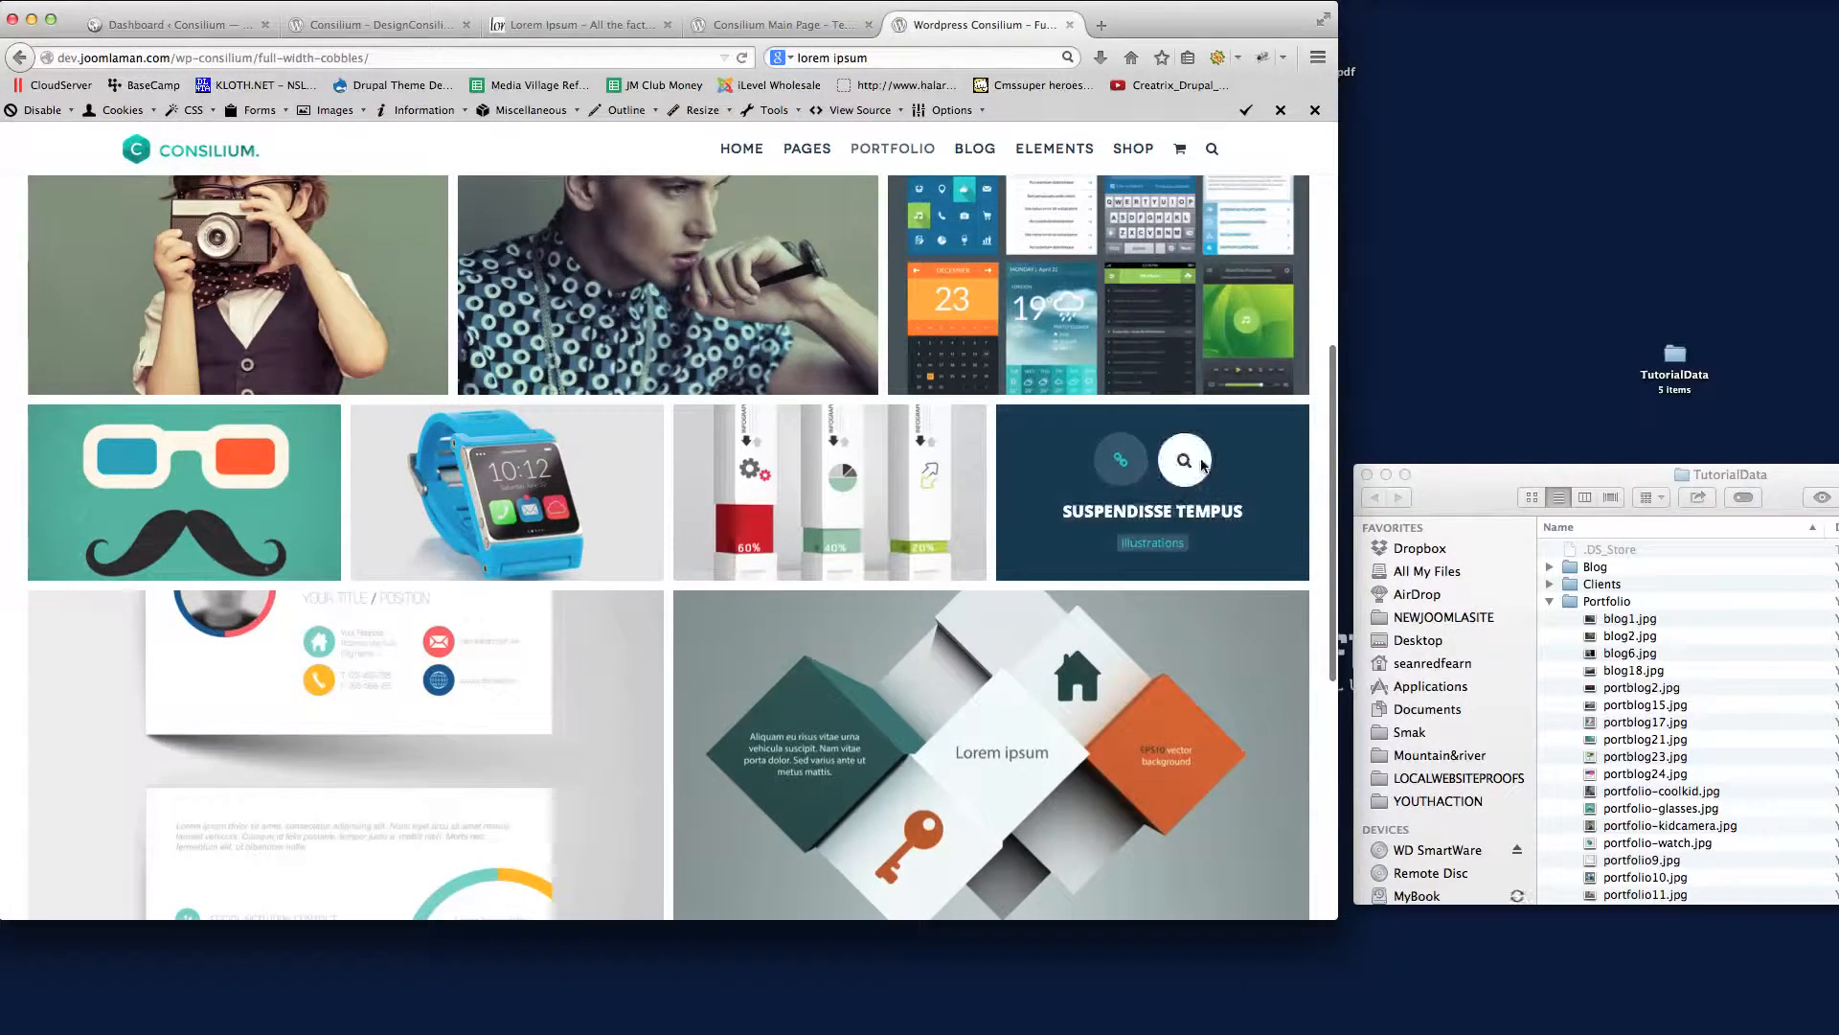
scroll(1236, 402, "up", 6)
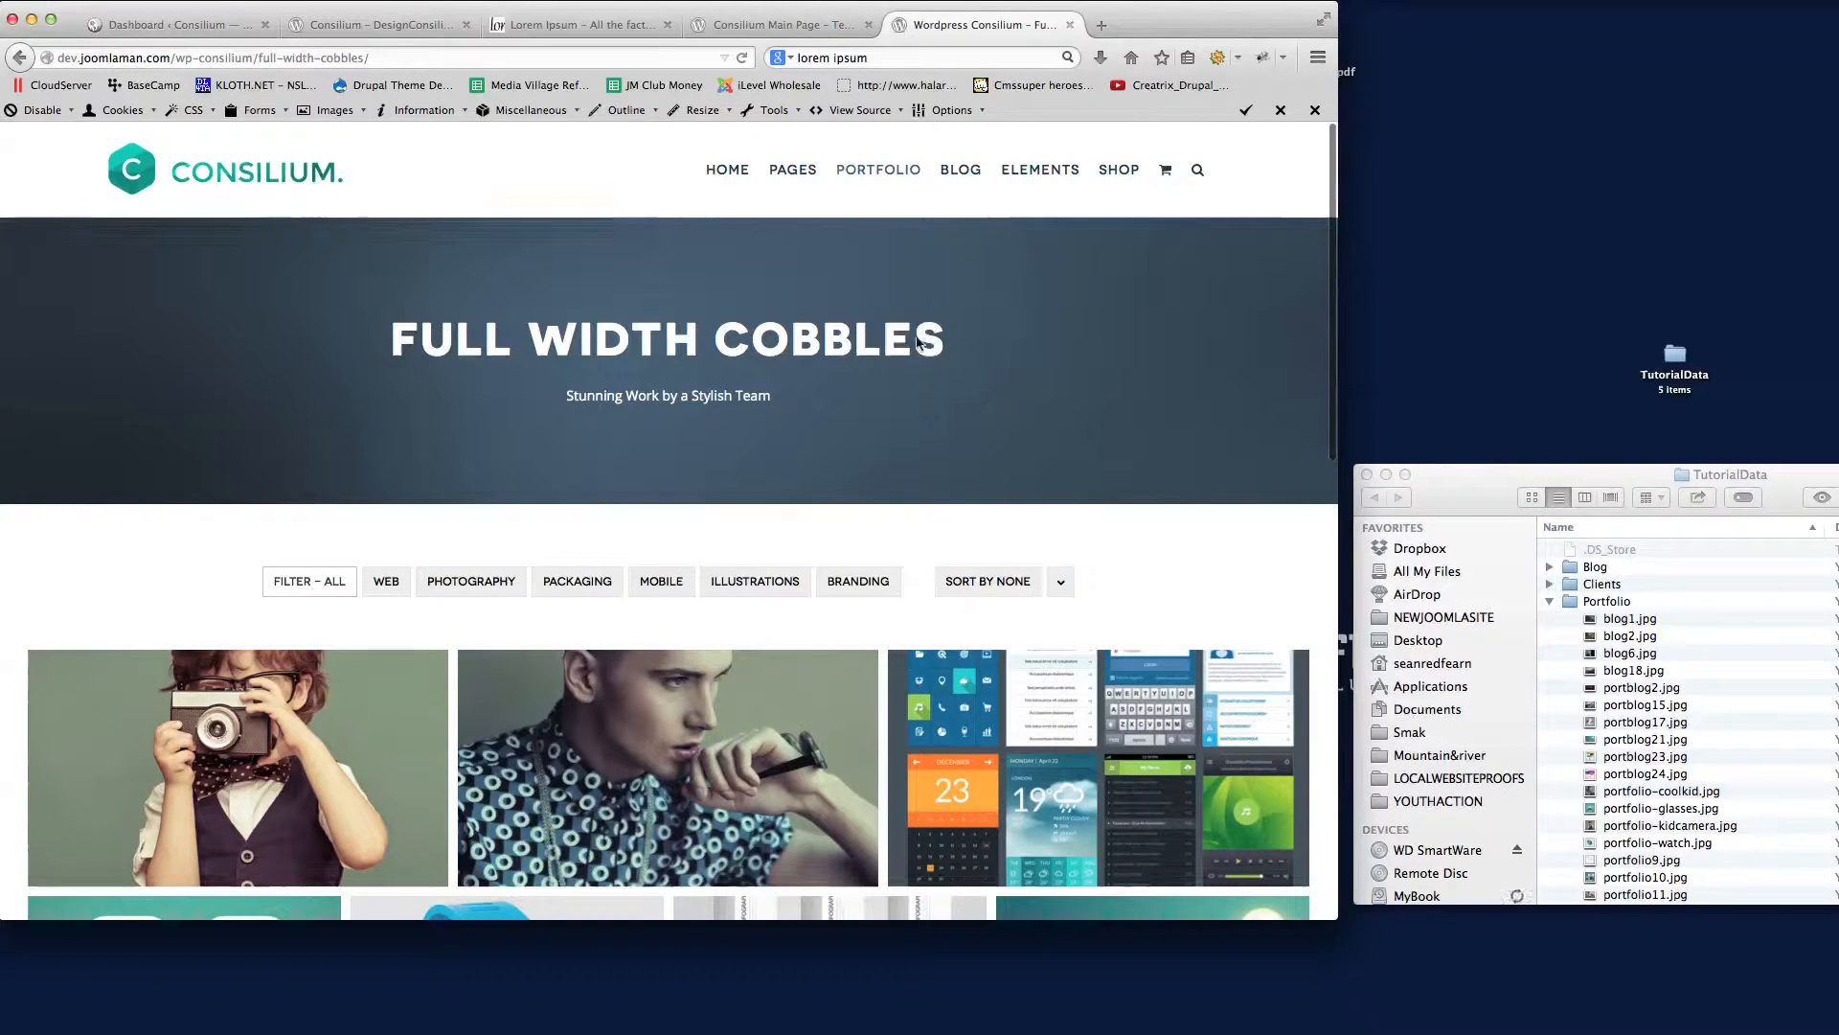
- Select all nine portfolio items and move them to the Trash via Bulk Actions
left_click(179, 24)
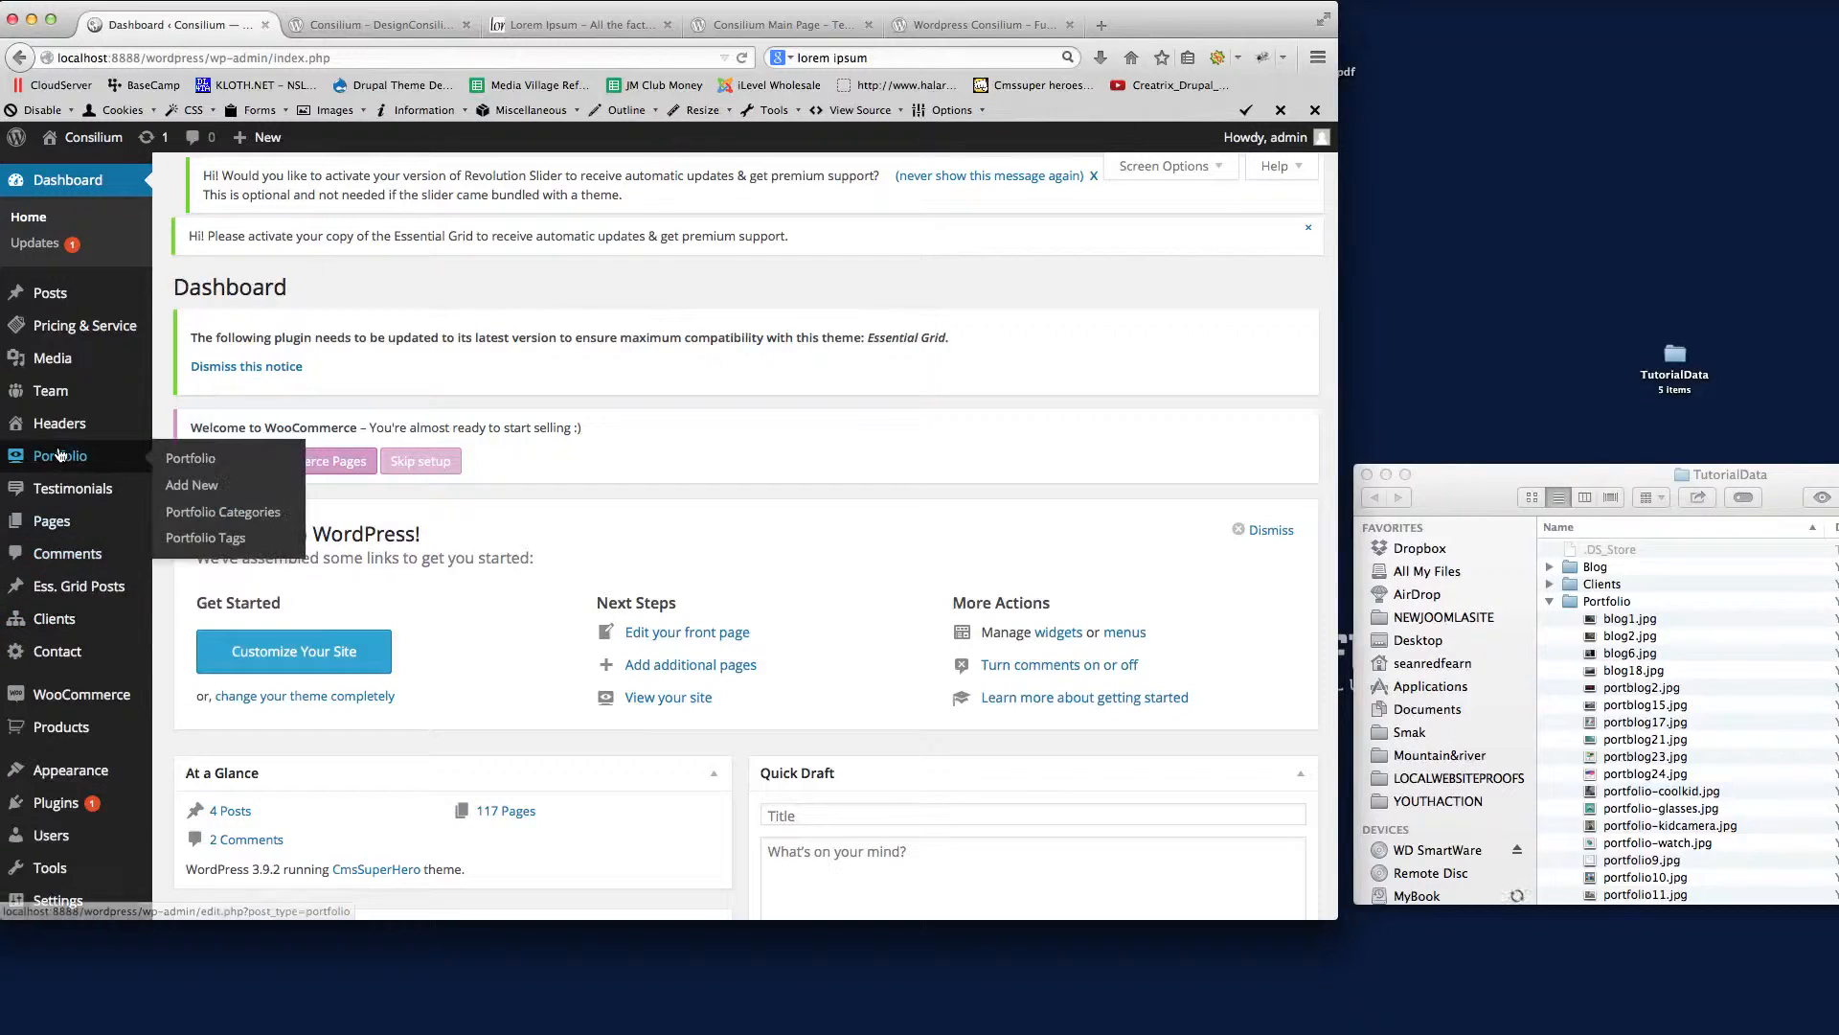
mouse_move(59, 386)
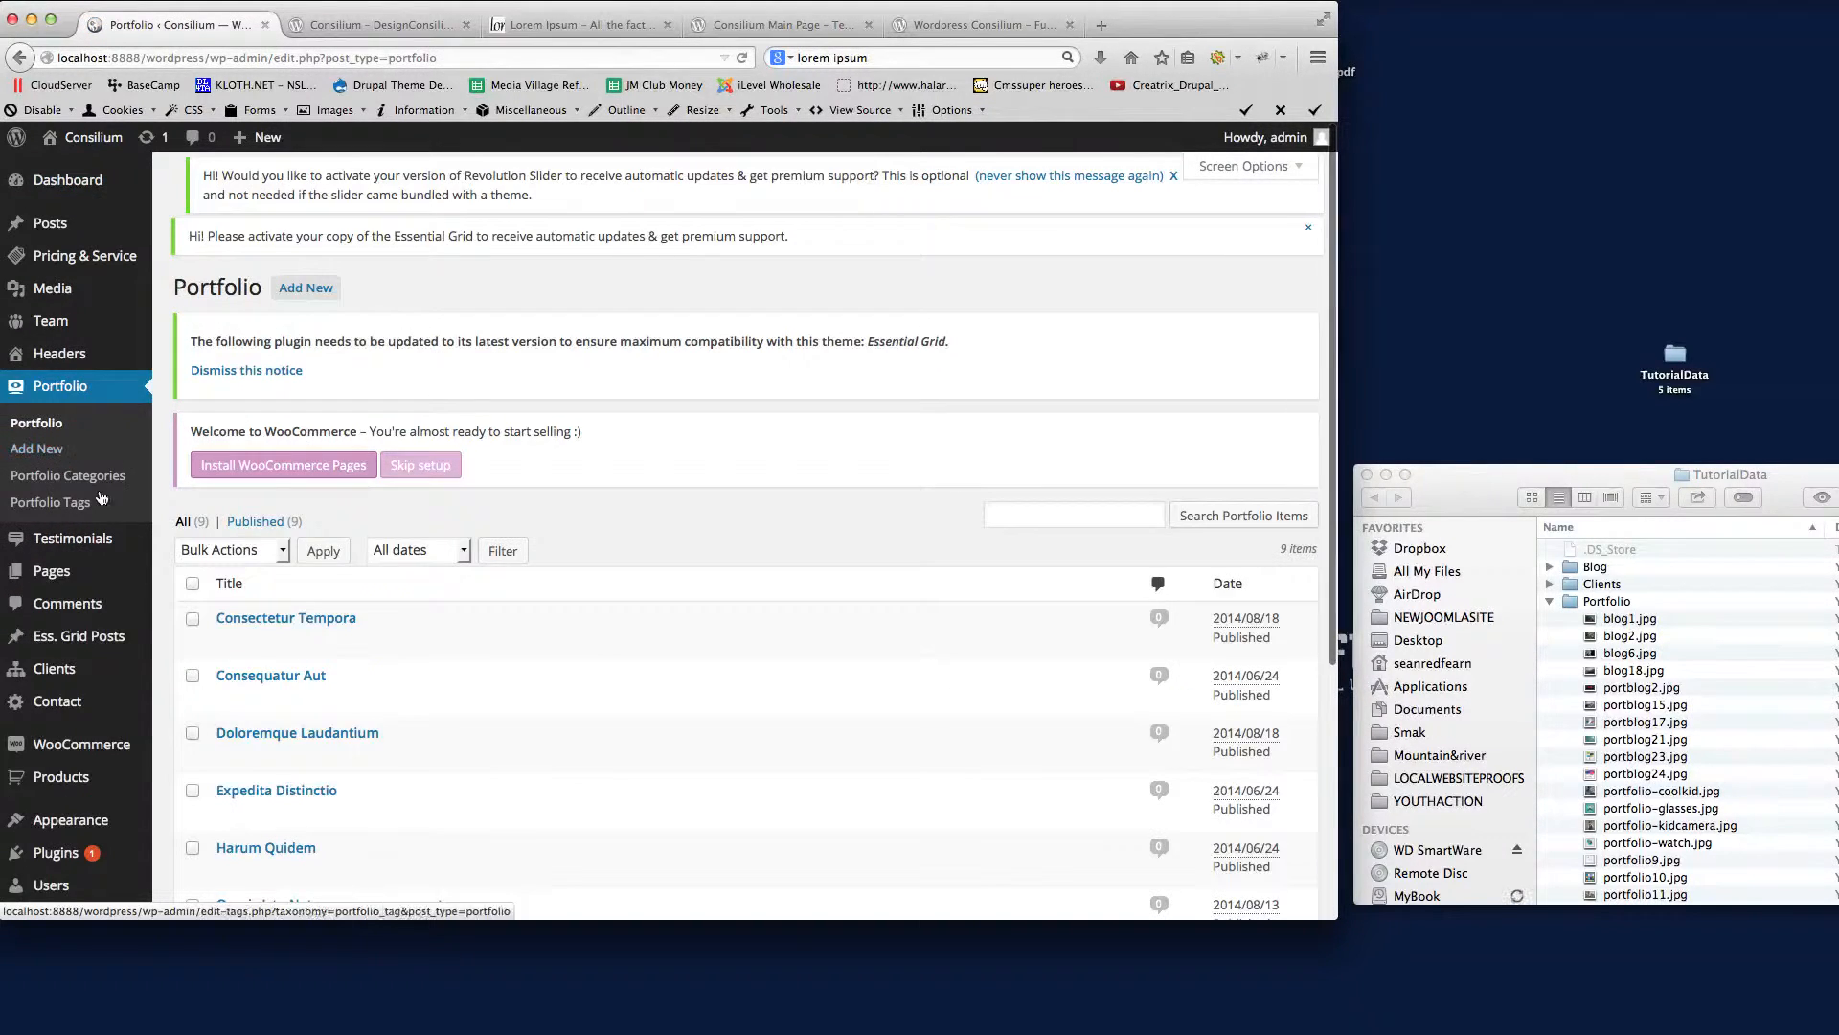
scroll(744, 554, "down", 5)
scroll(745, 554, "up", 1)
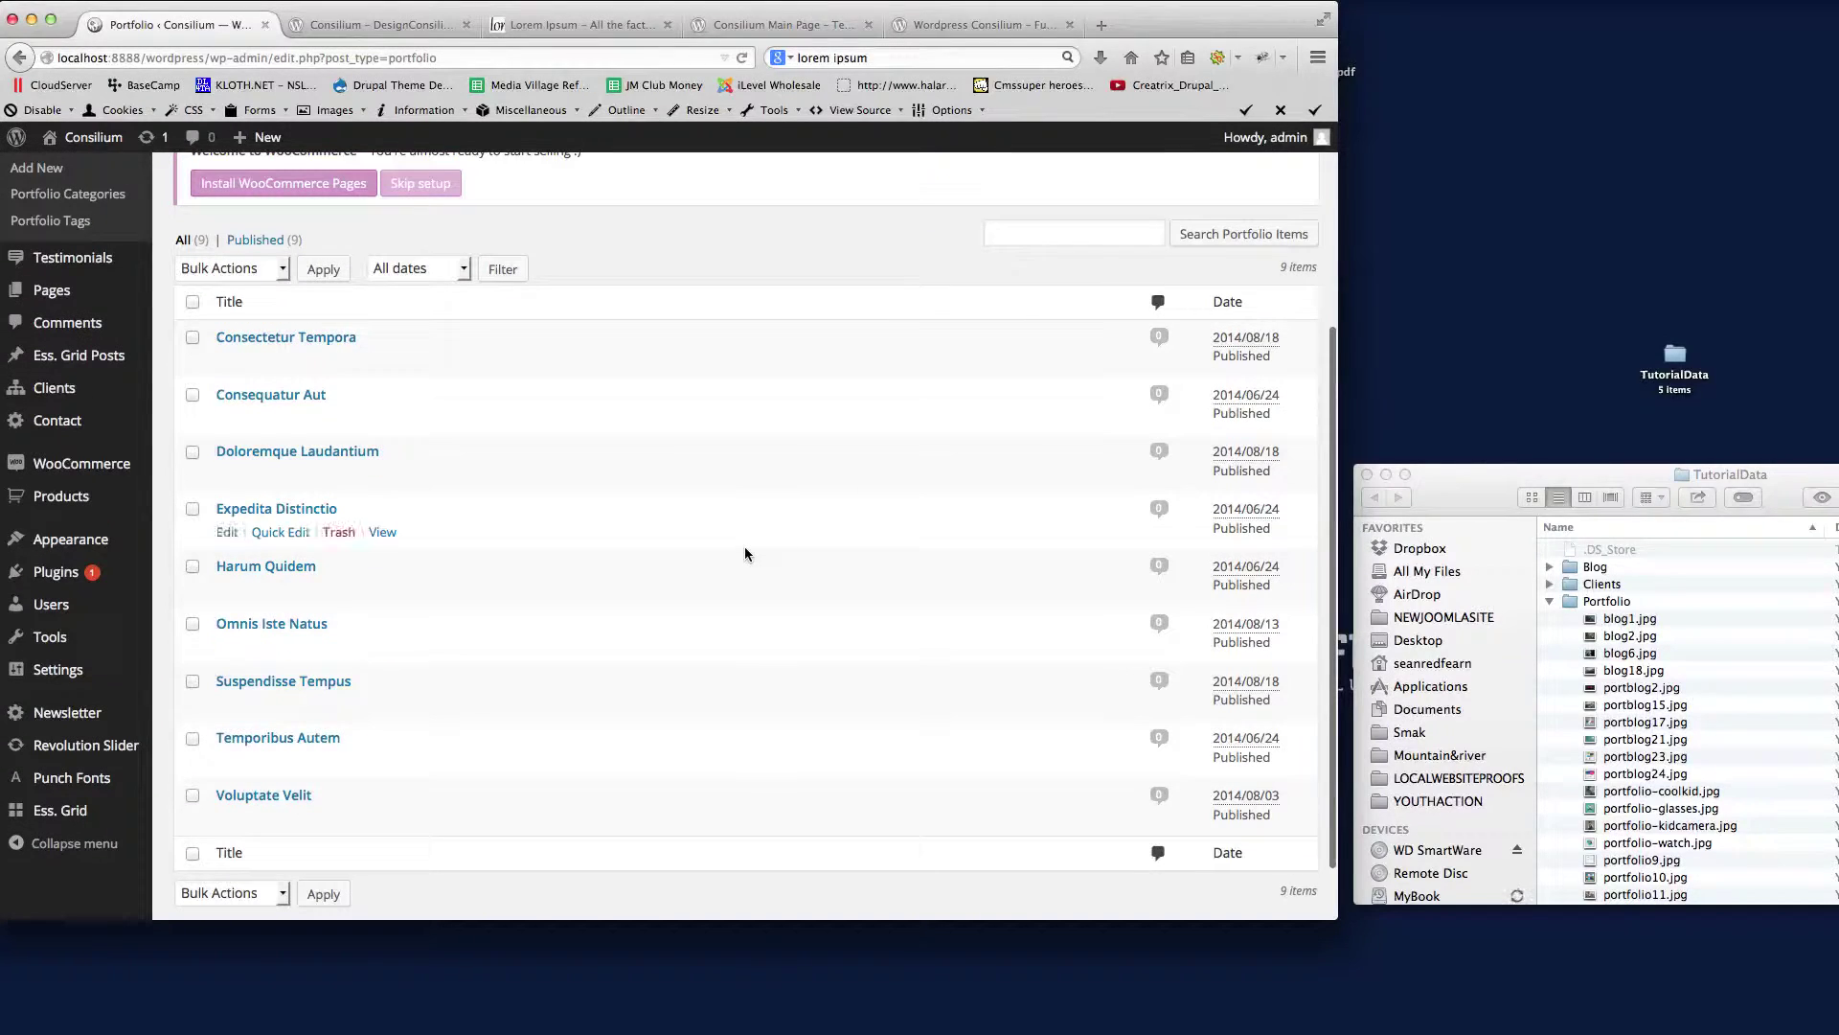
left_click(193, 301)
left_click(230, 268)
left_click(216, 329)
left_click(319, 270)
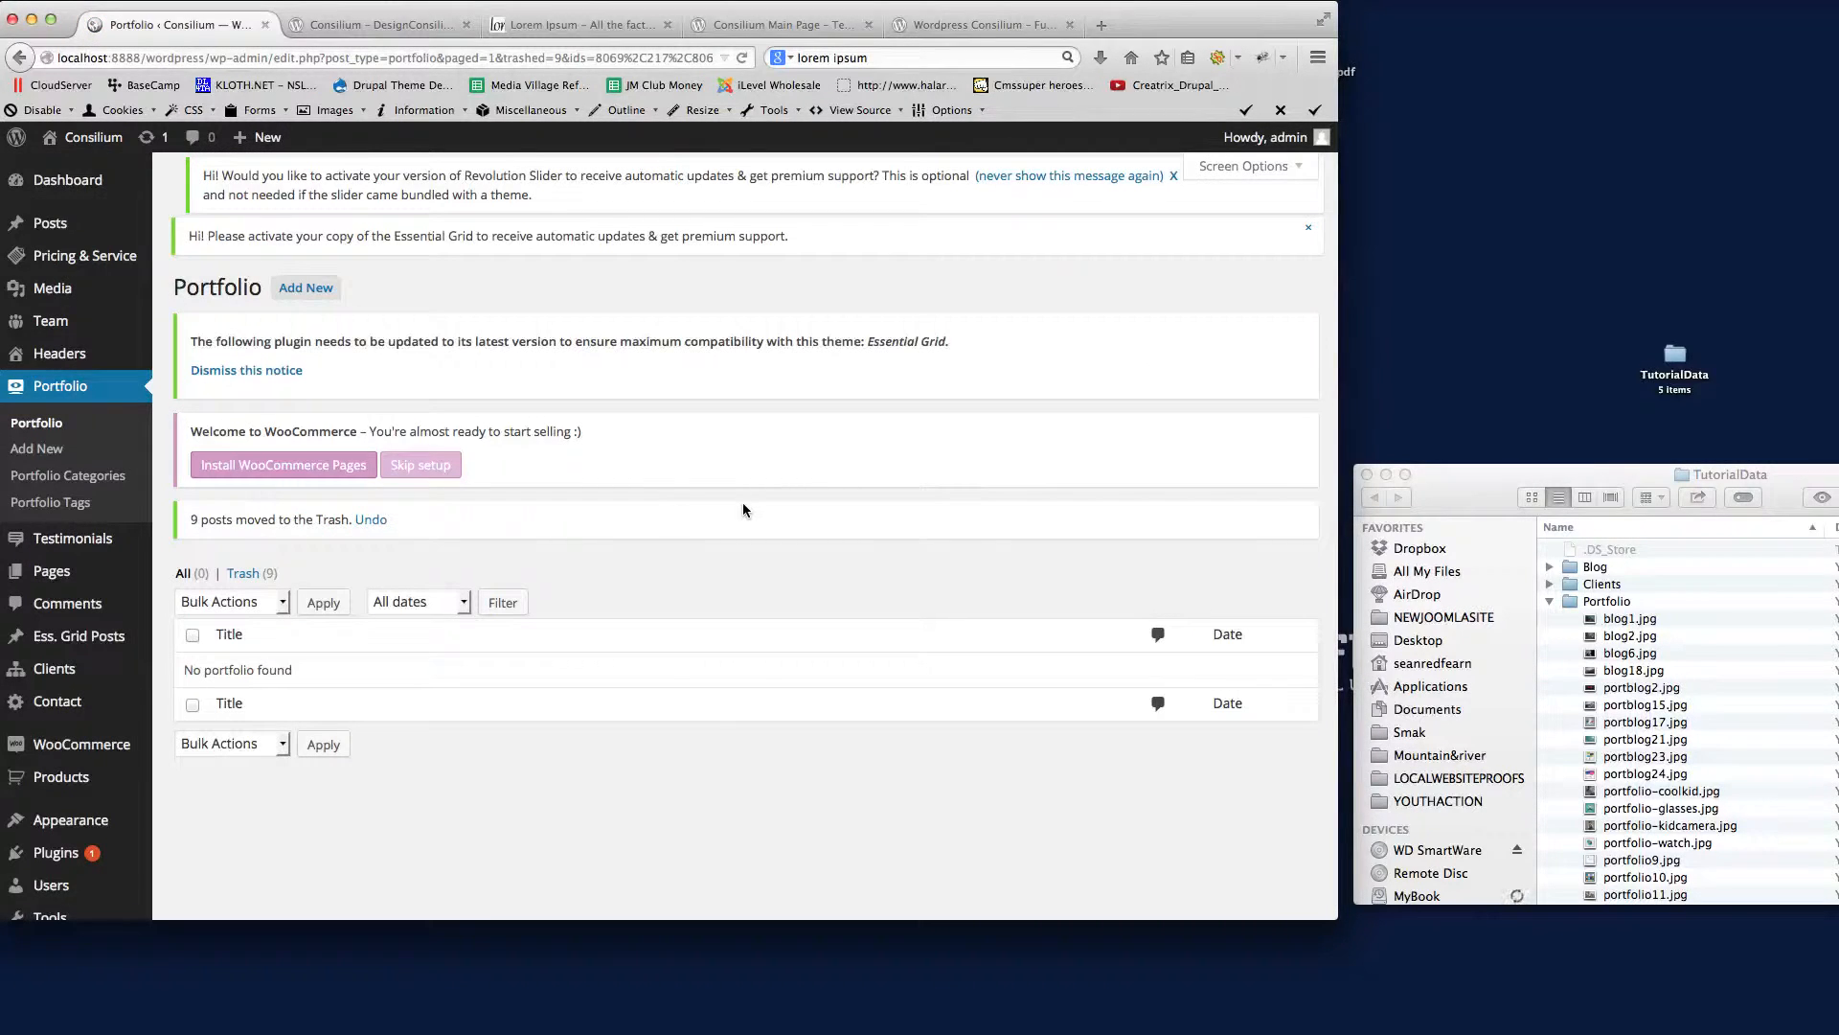
scroll(744, 501, "down", 1)
scroll(744, 503, "down", 1)
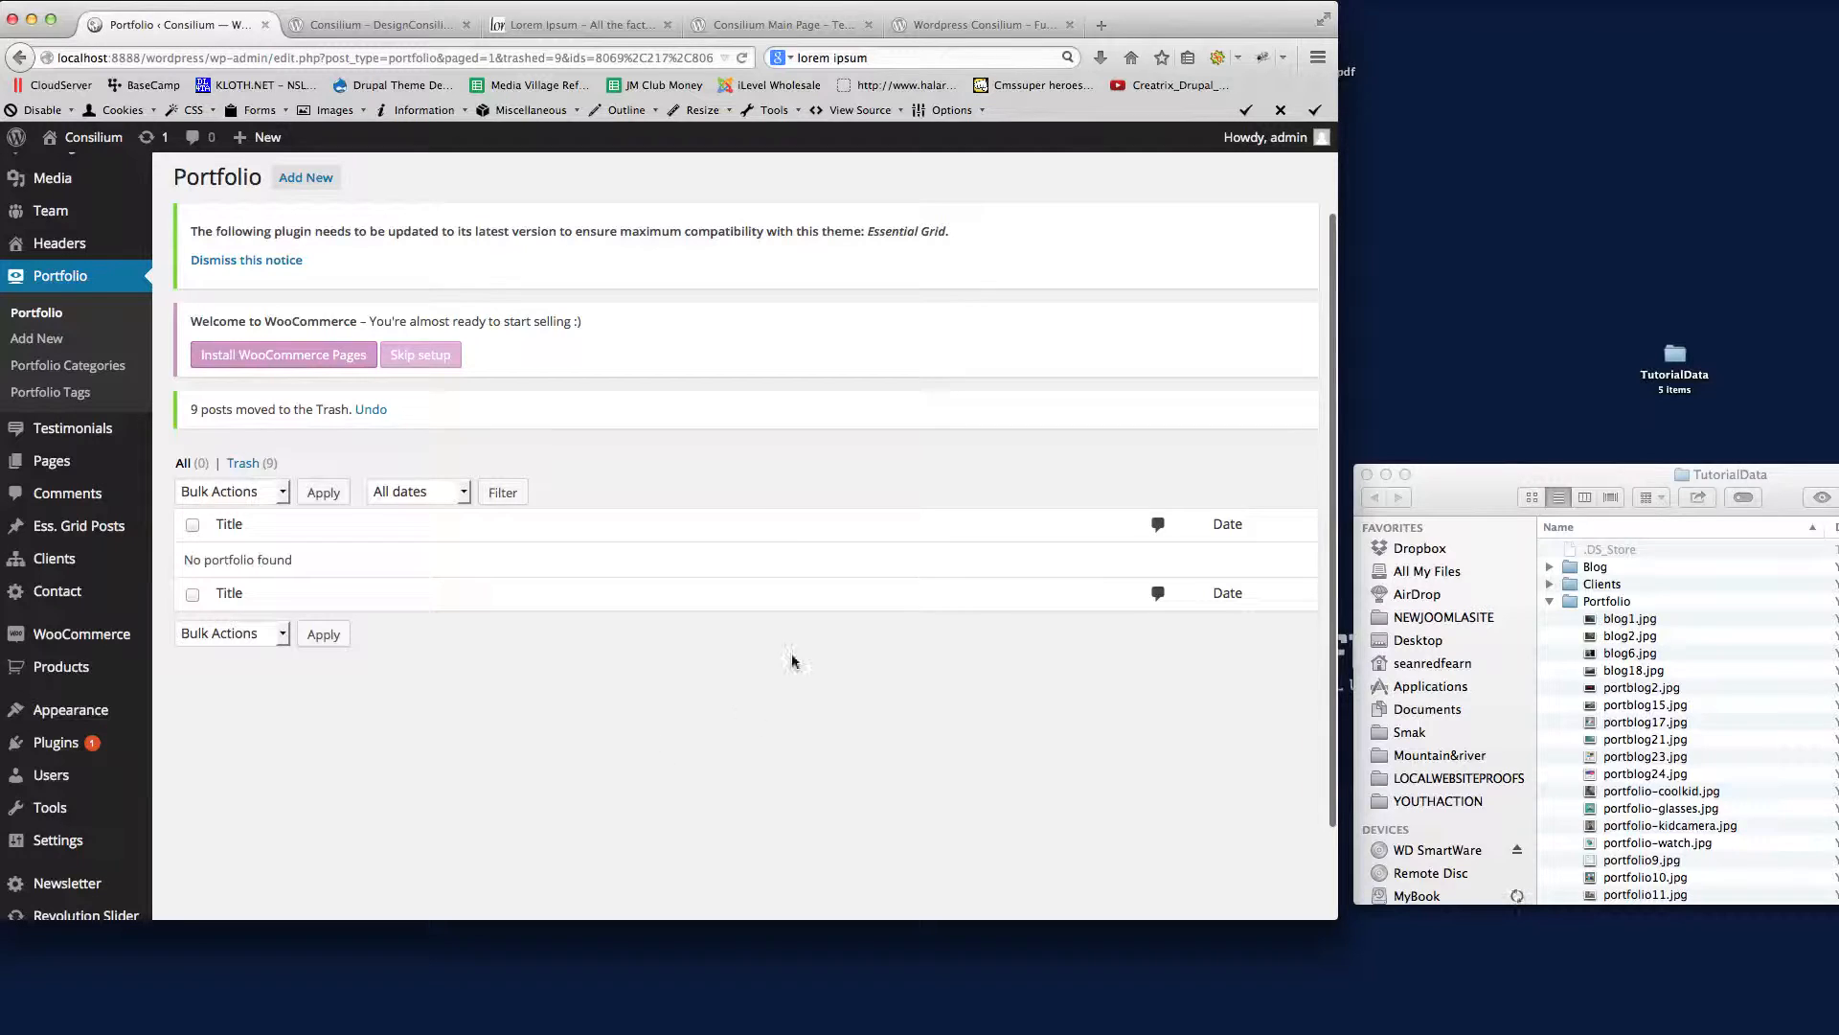
- From the demo home page, view the Harum Quidem sample portfolio item
left_click(989, 27)
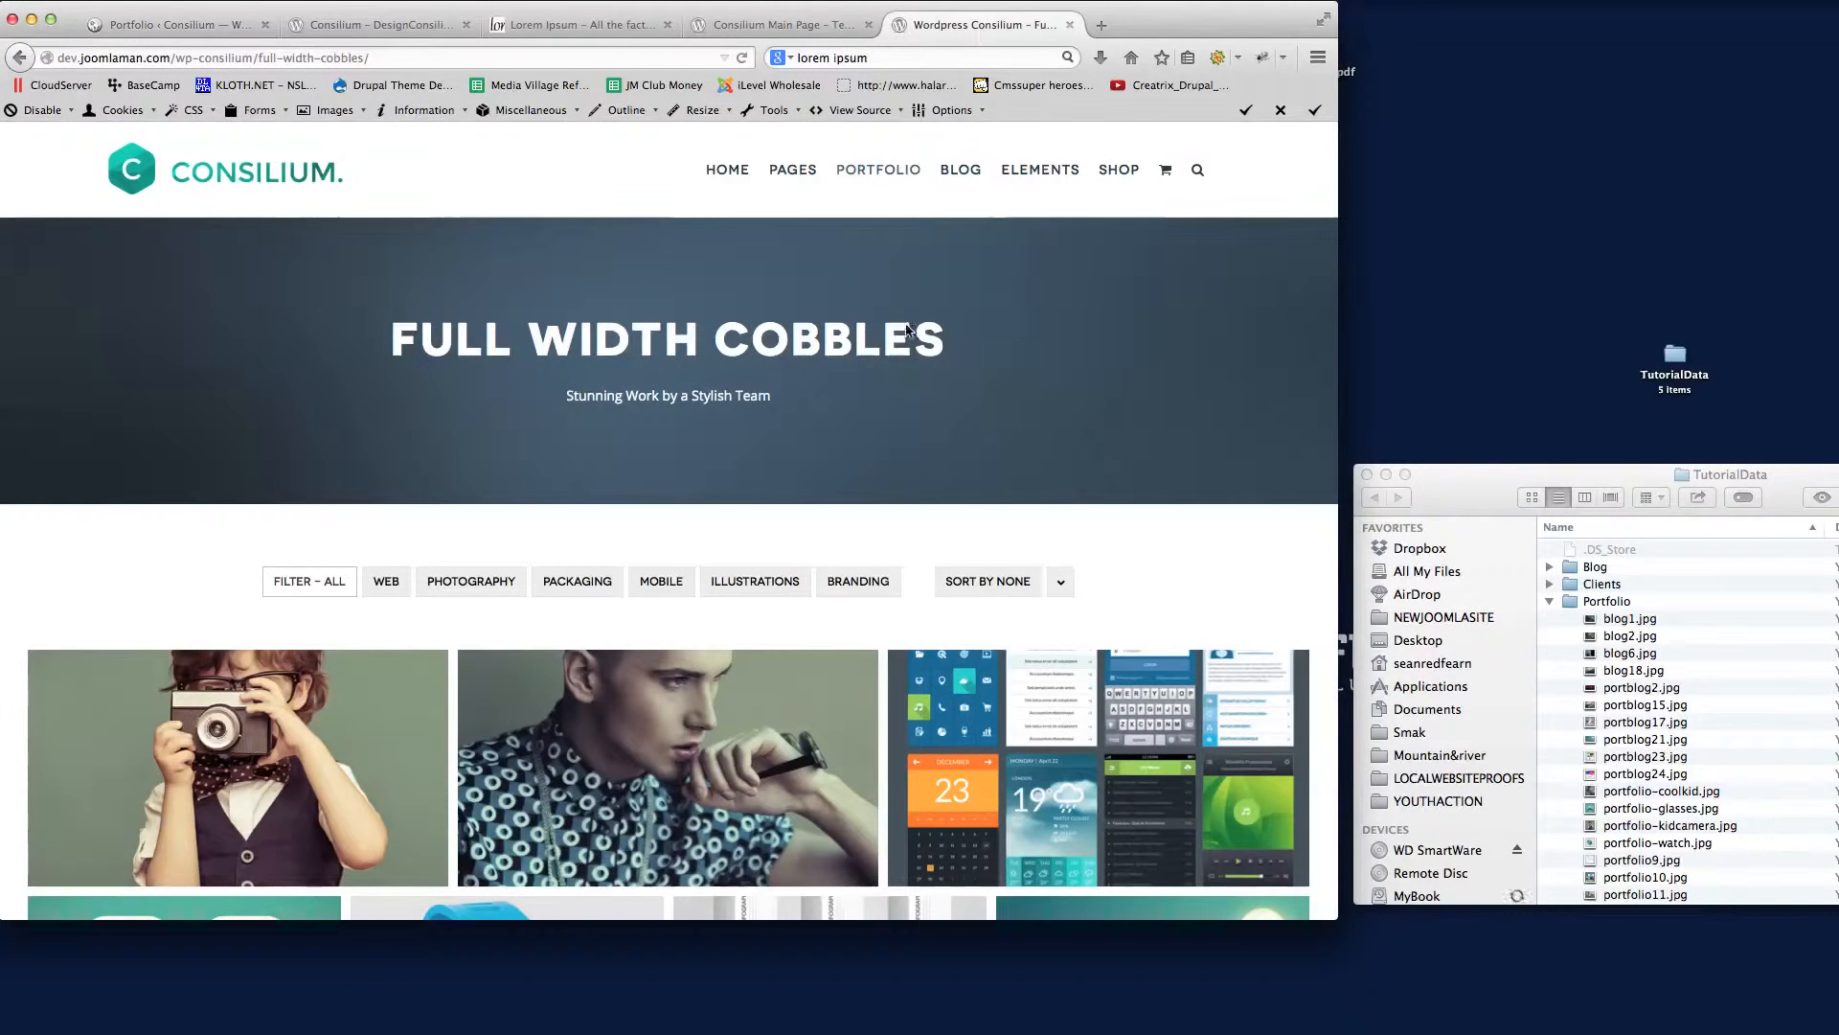
left_click(711, 170)
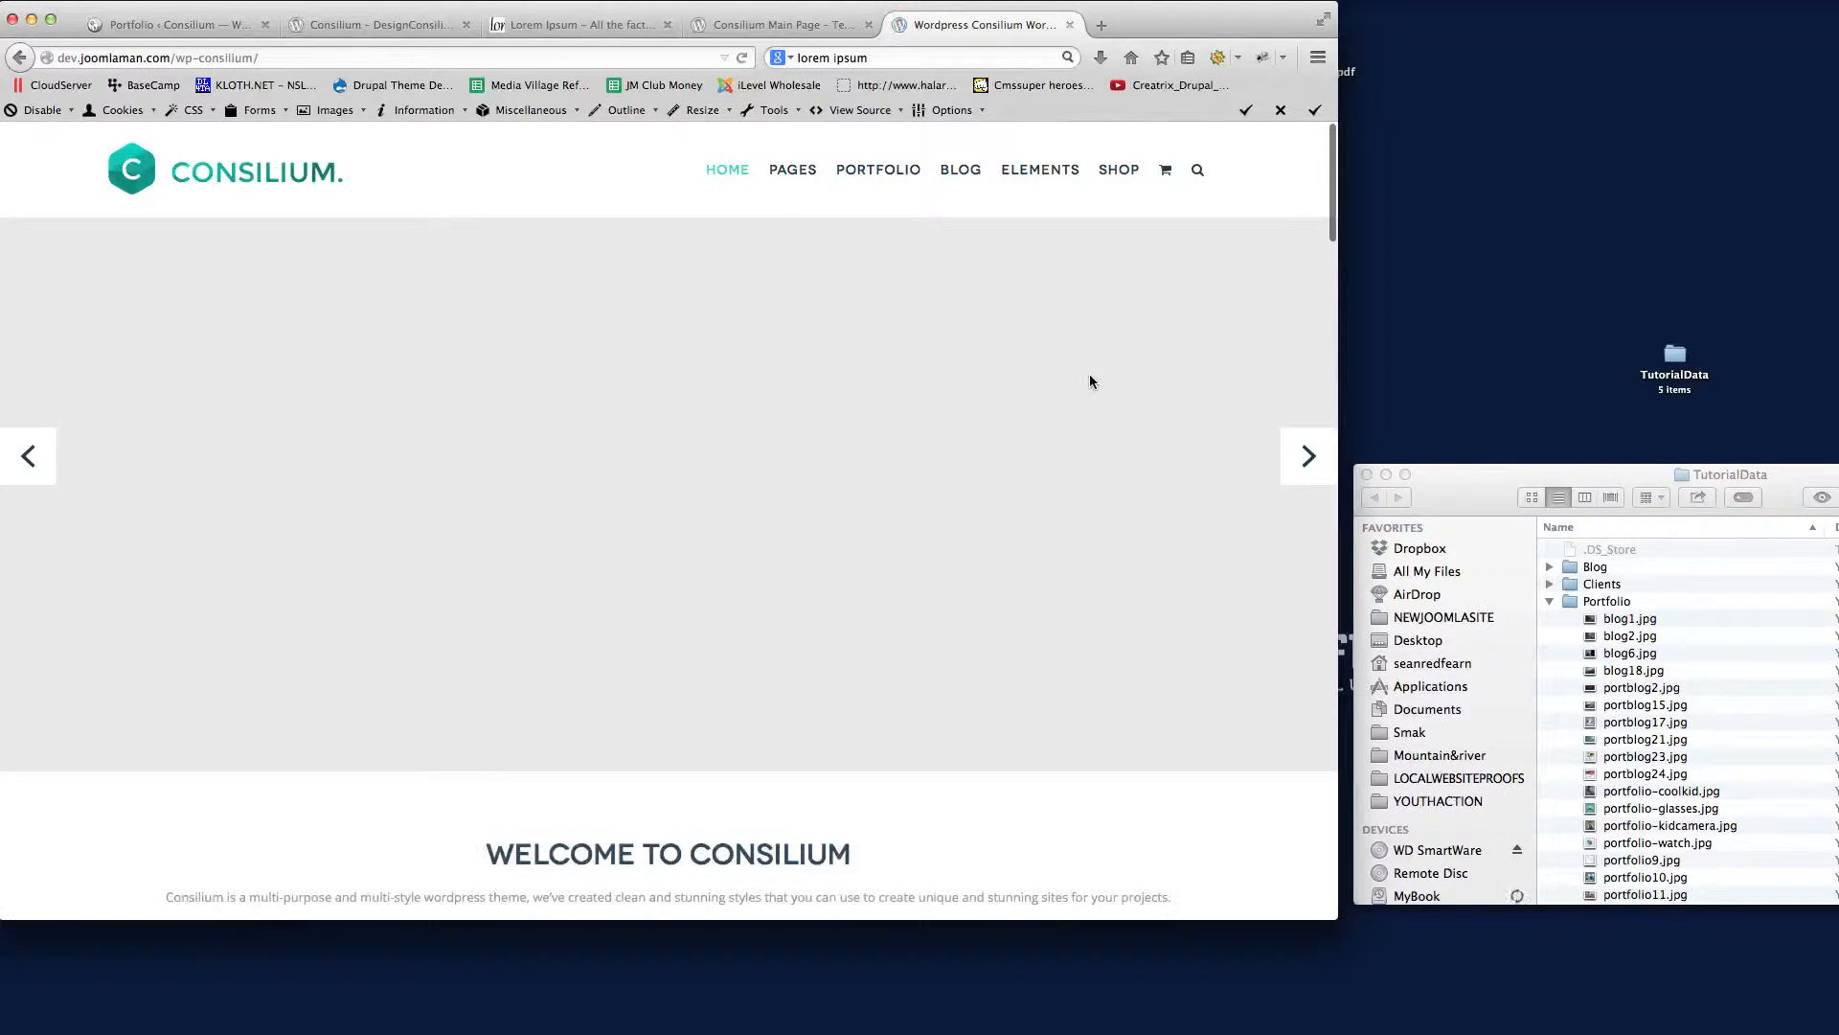
scroll(1091, 381, "down", 5)
scroll(1092, 381, "down", 1)
scroll(1091, 381, "down", 10)
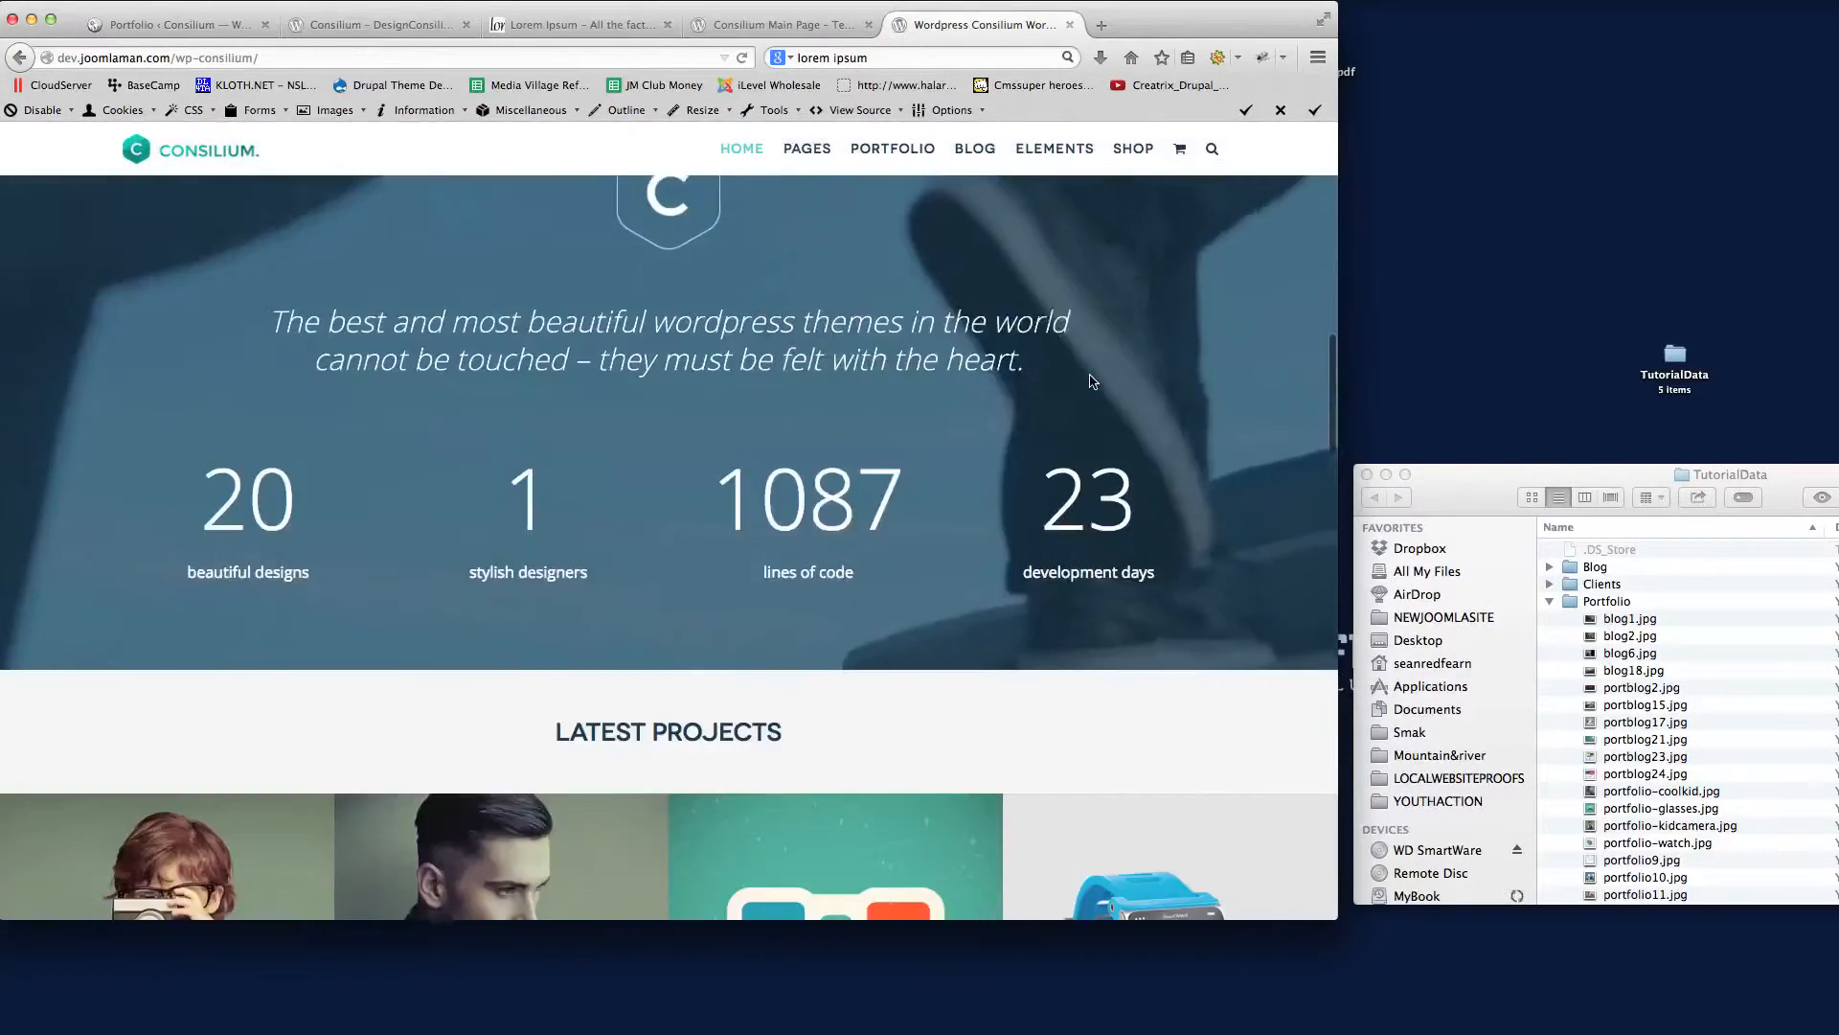
scroll(1092, 380, "down", 5)
mouse_move(834, 587)
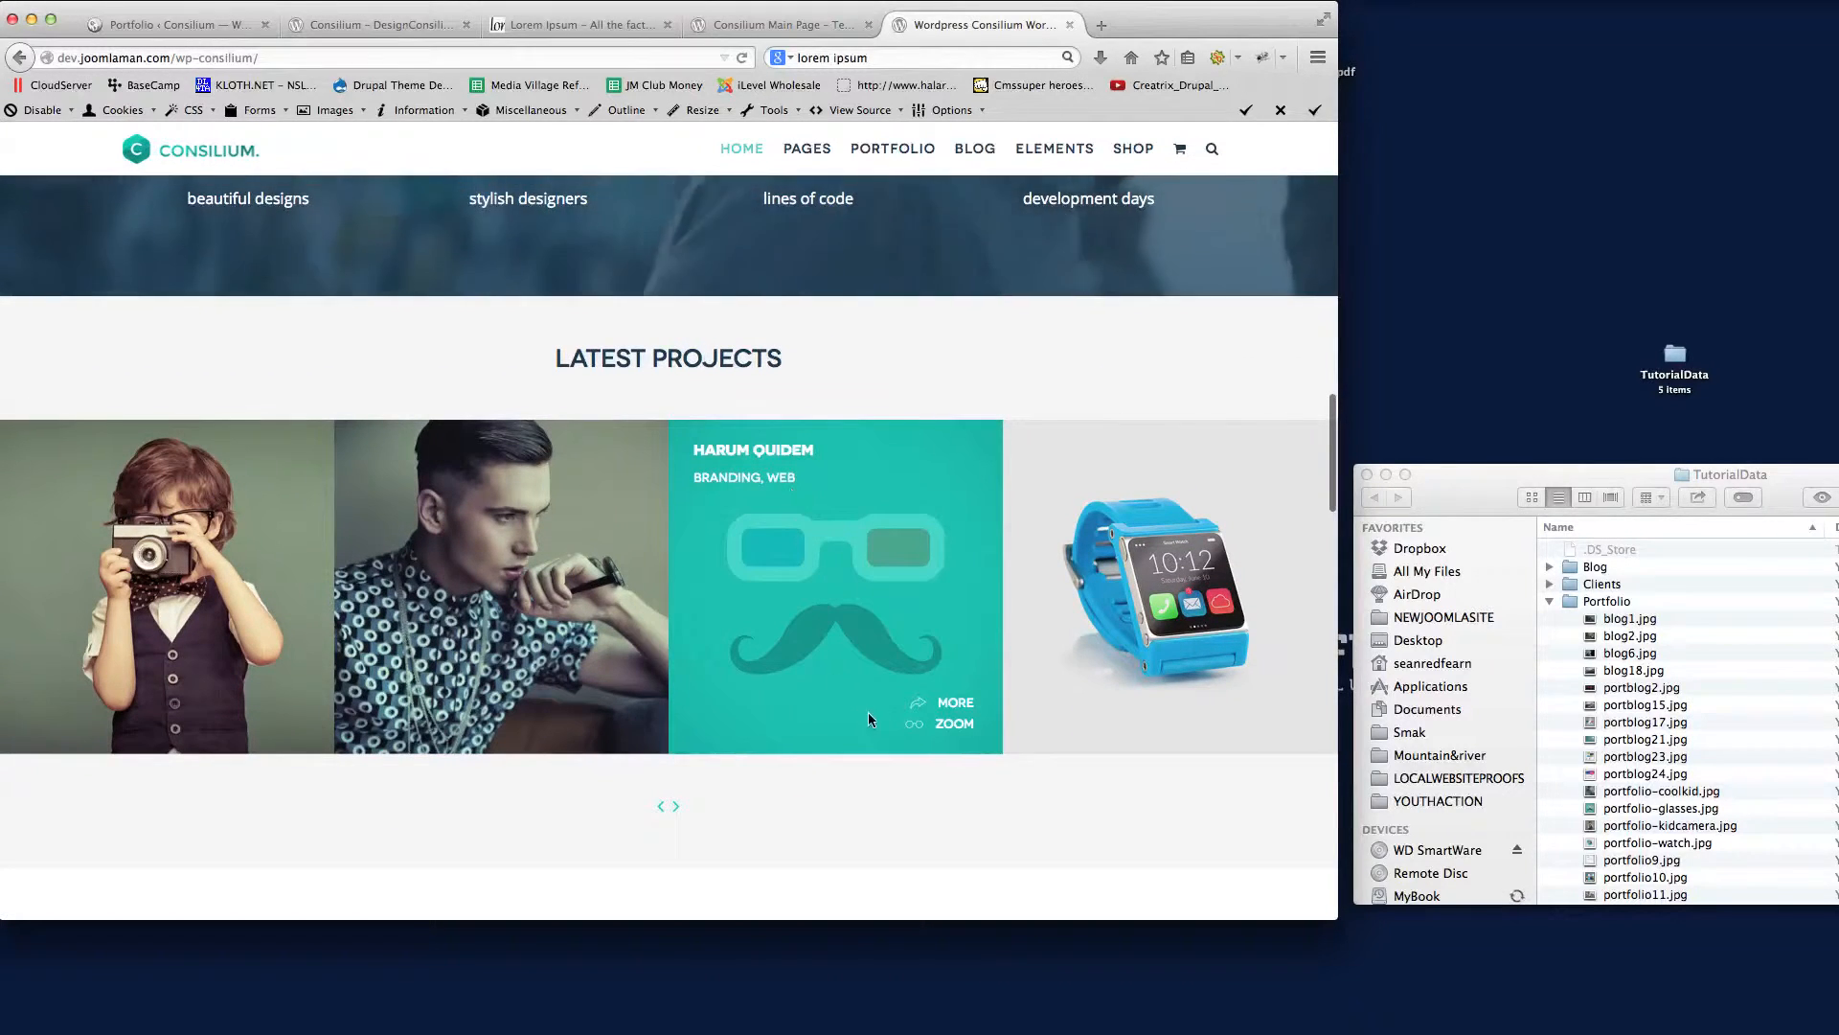
left_click(960, 710)
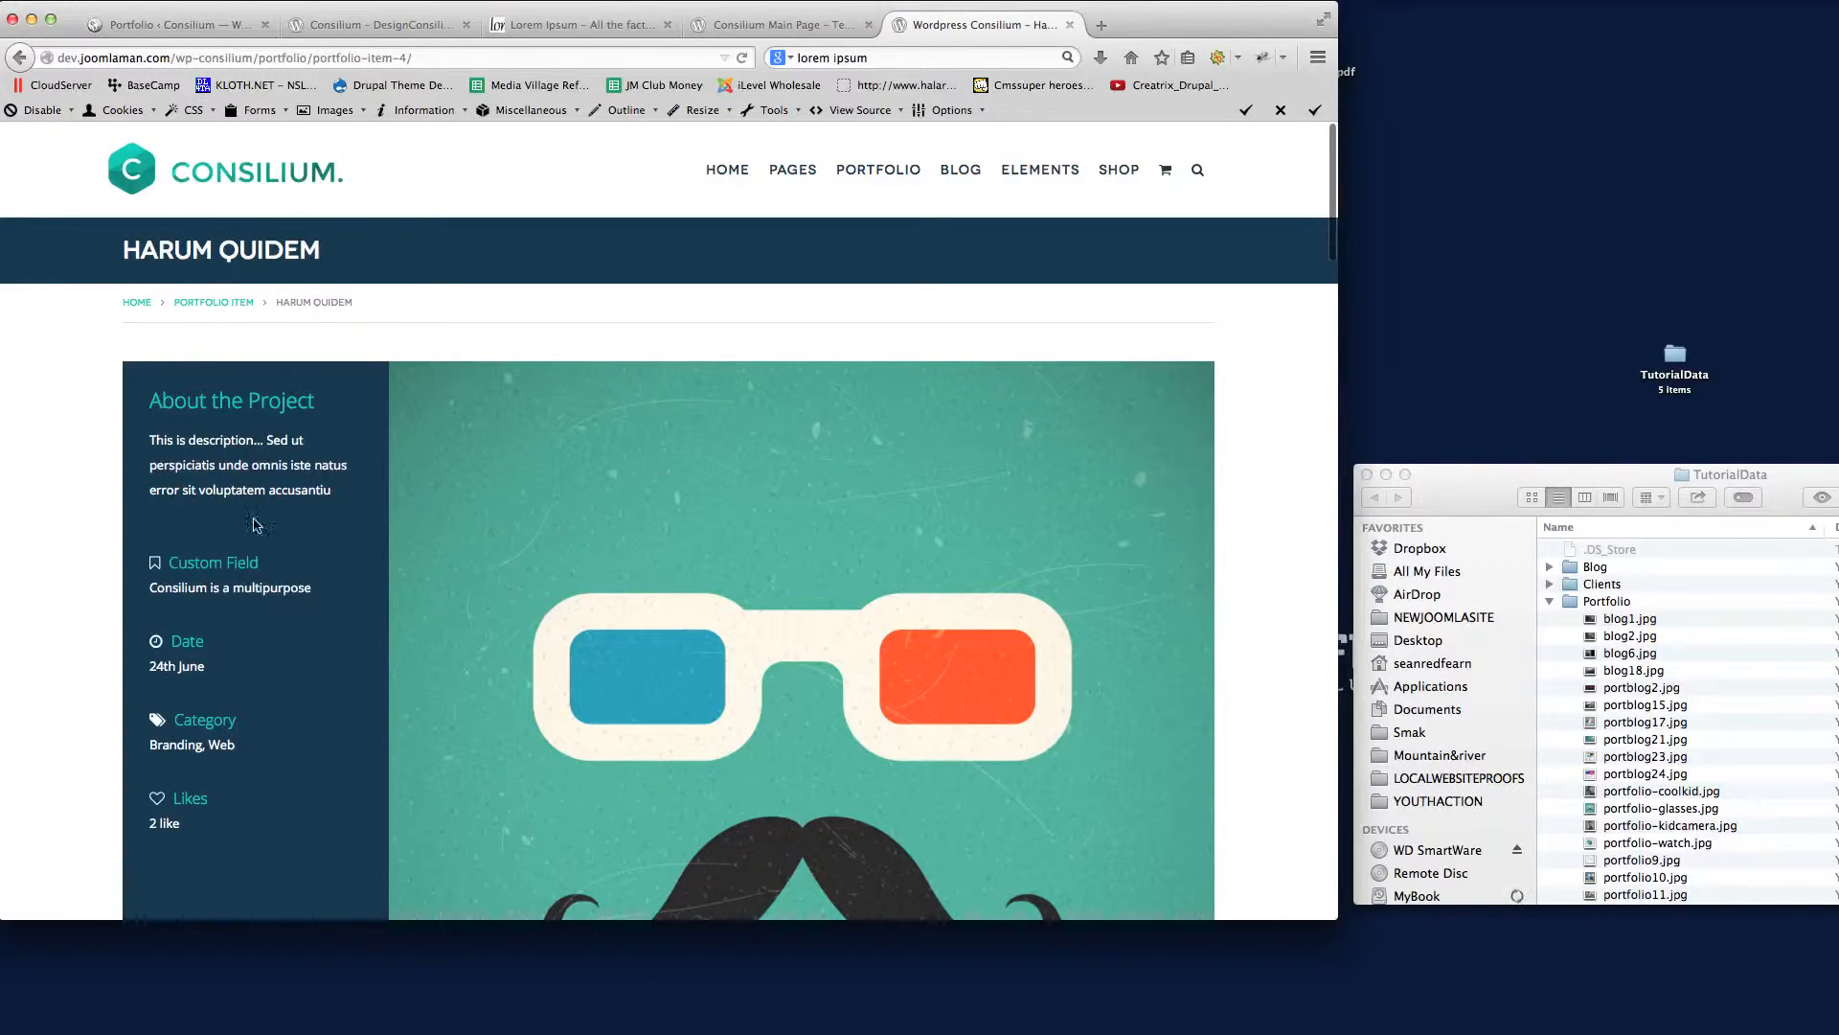
scroll(627, 442, "down", 2)
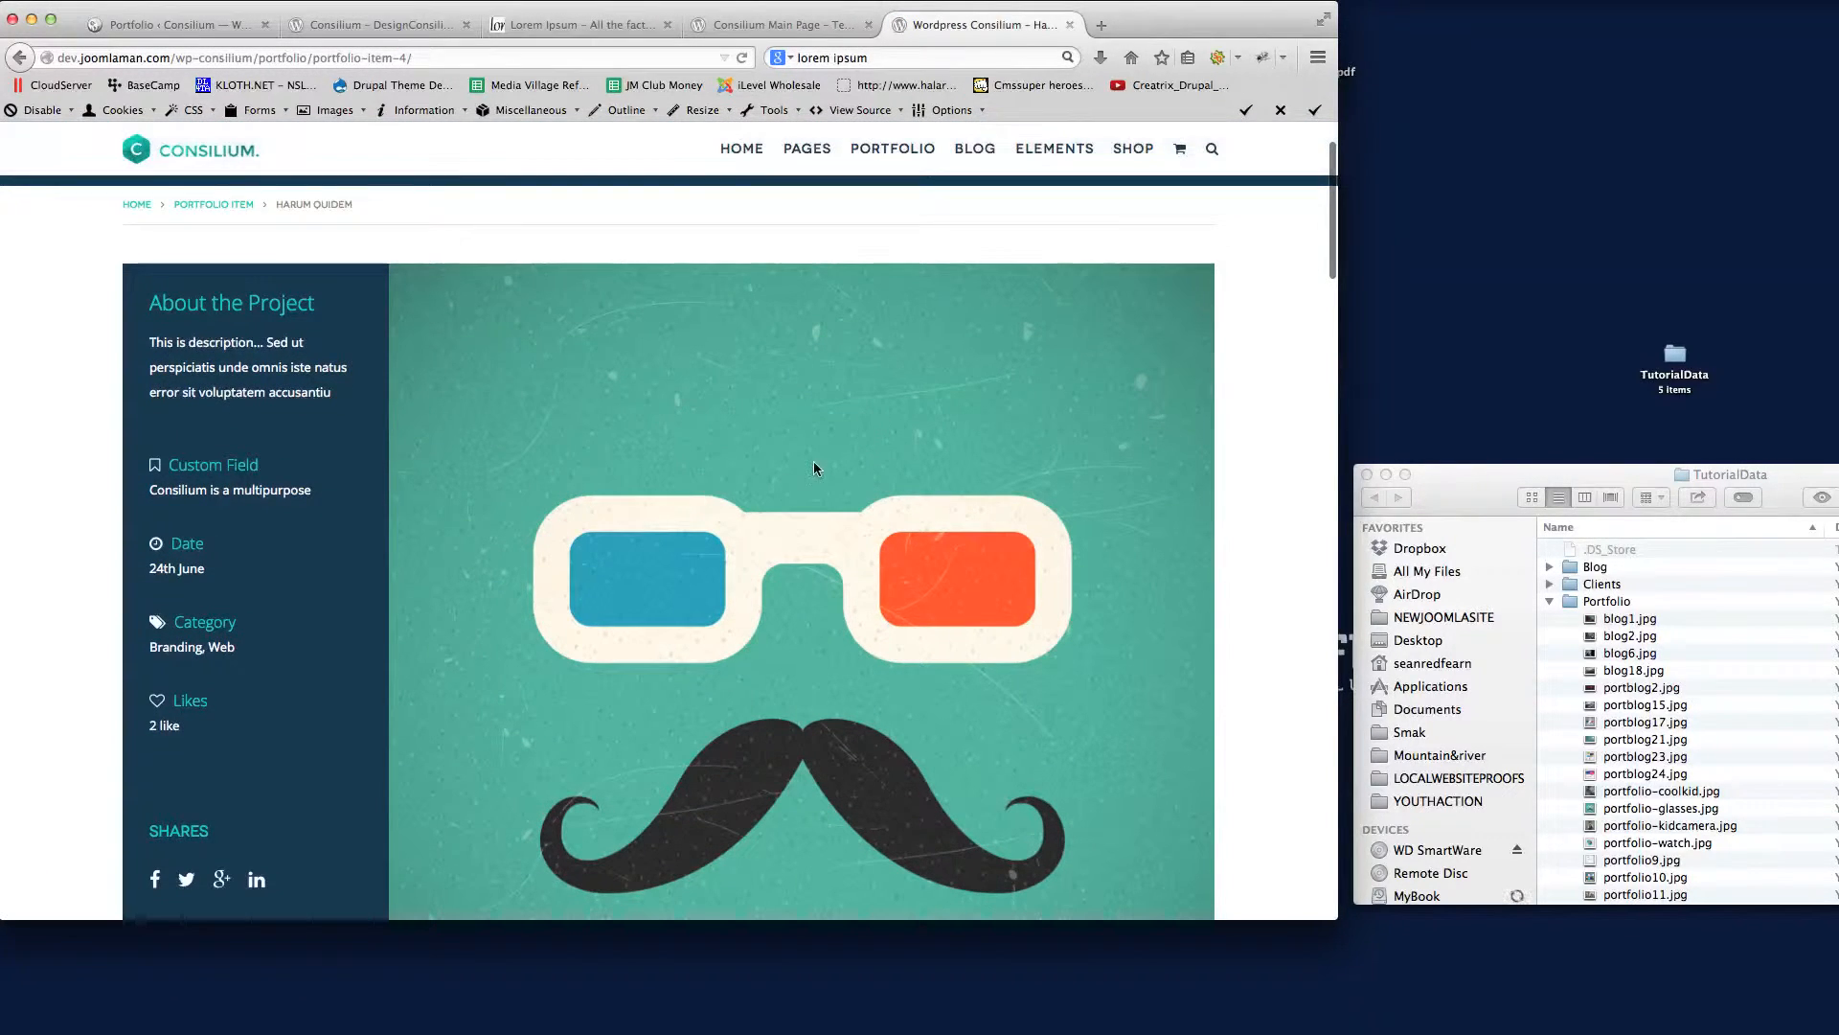
scroll(1242, 403, "down", 2)
scroll(1243, 400, "down", 1)
scroll(1244, 400, "down", 3)
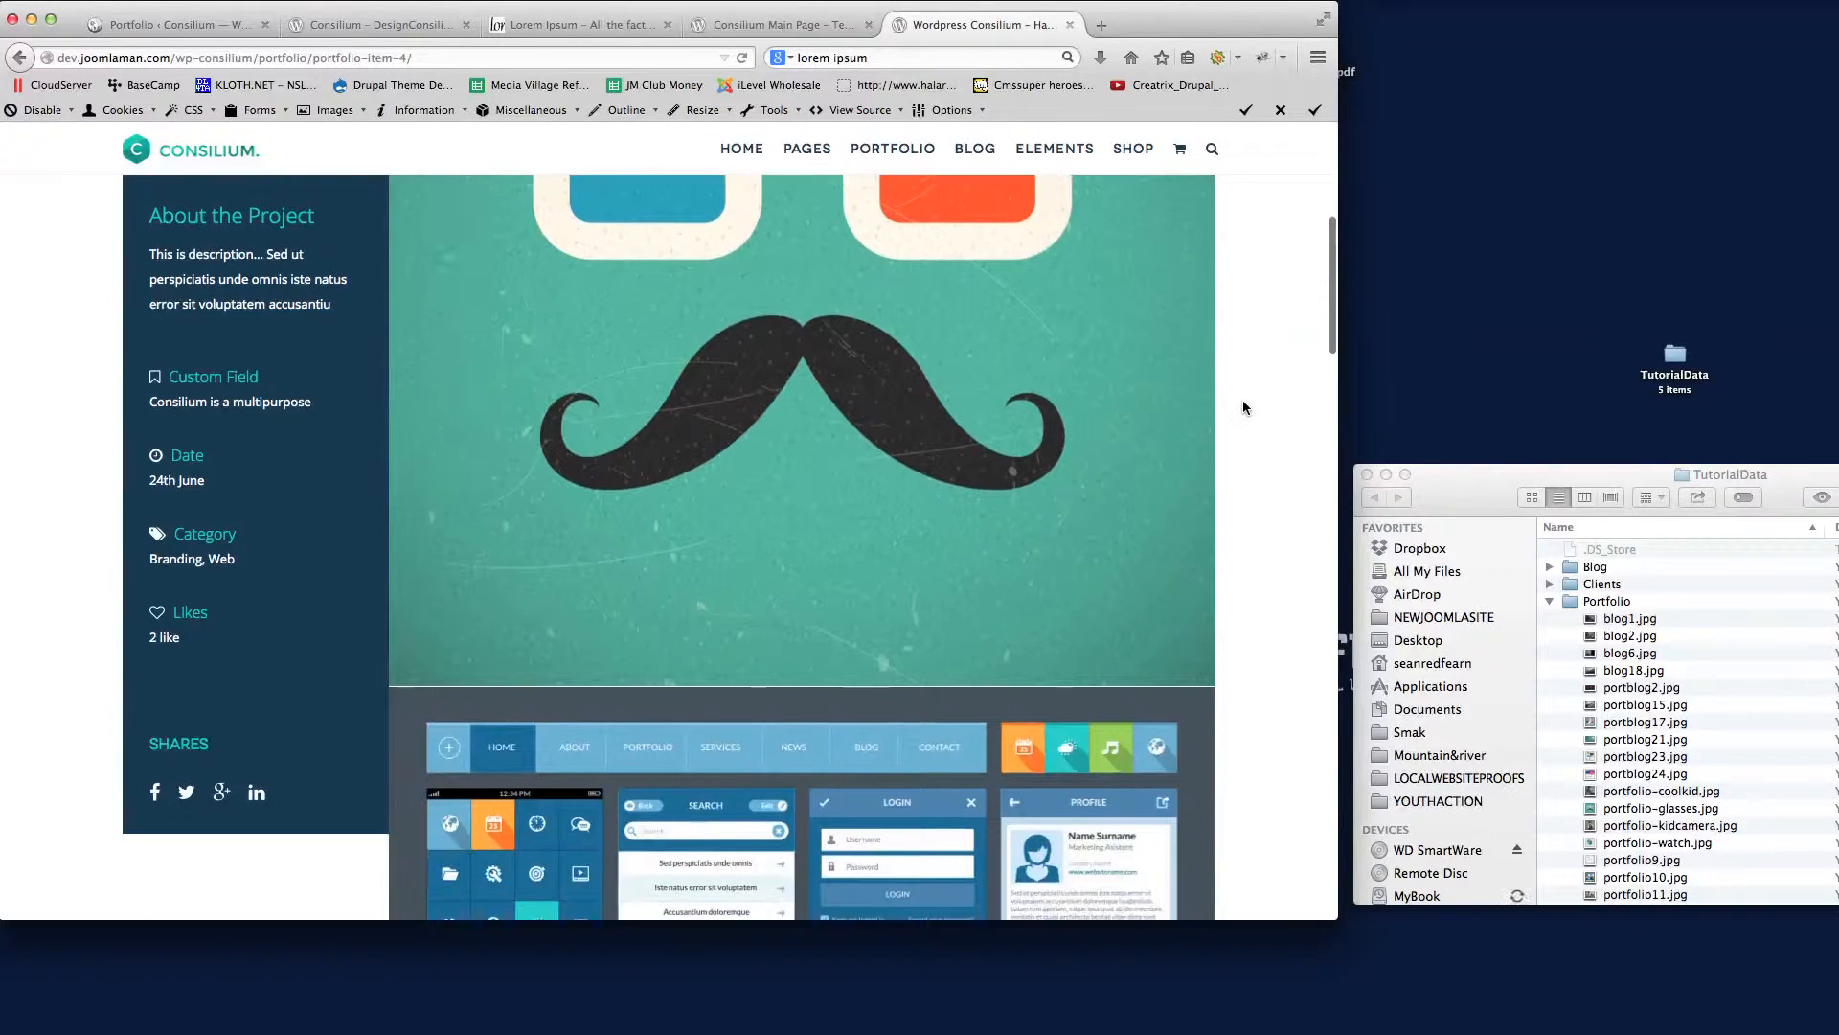
scroll(1244, 400, "down", 2)
scroll(1250, 561, "down", 3)
scroll(1258, 540, "down", 2)
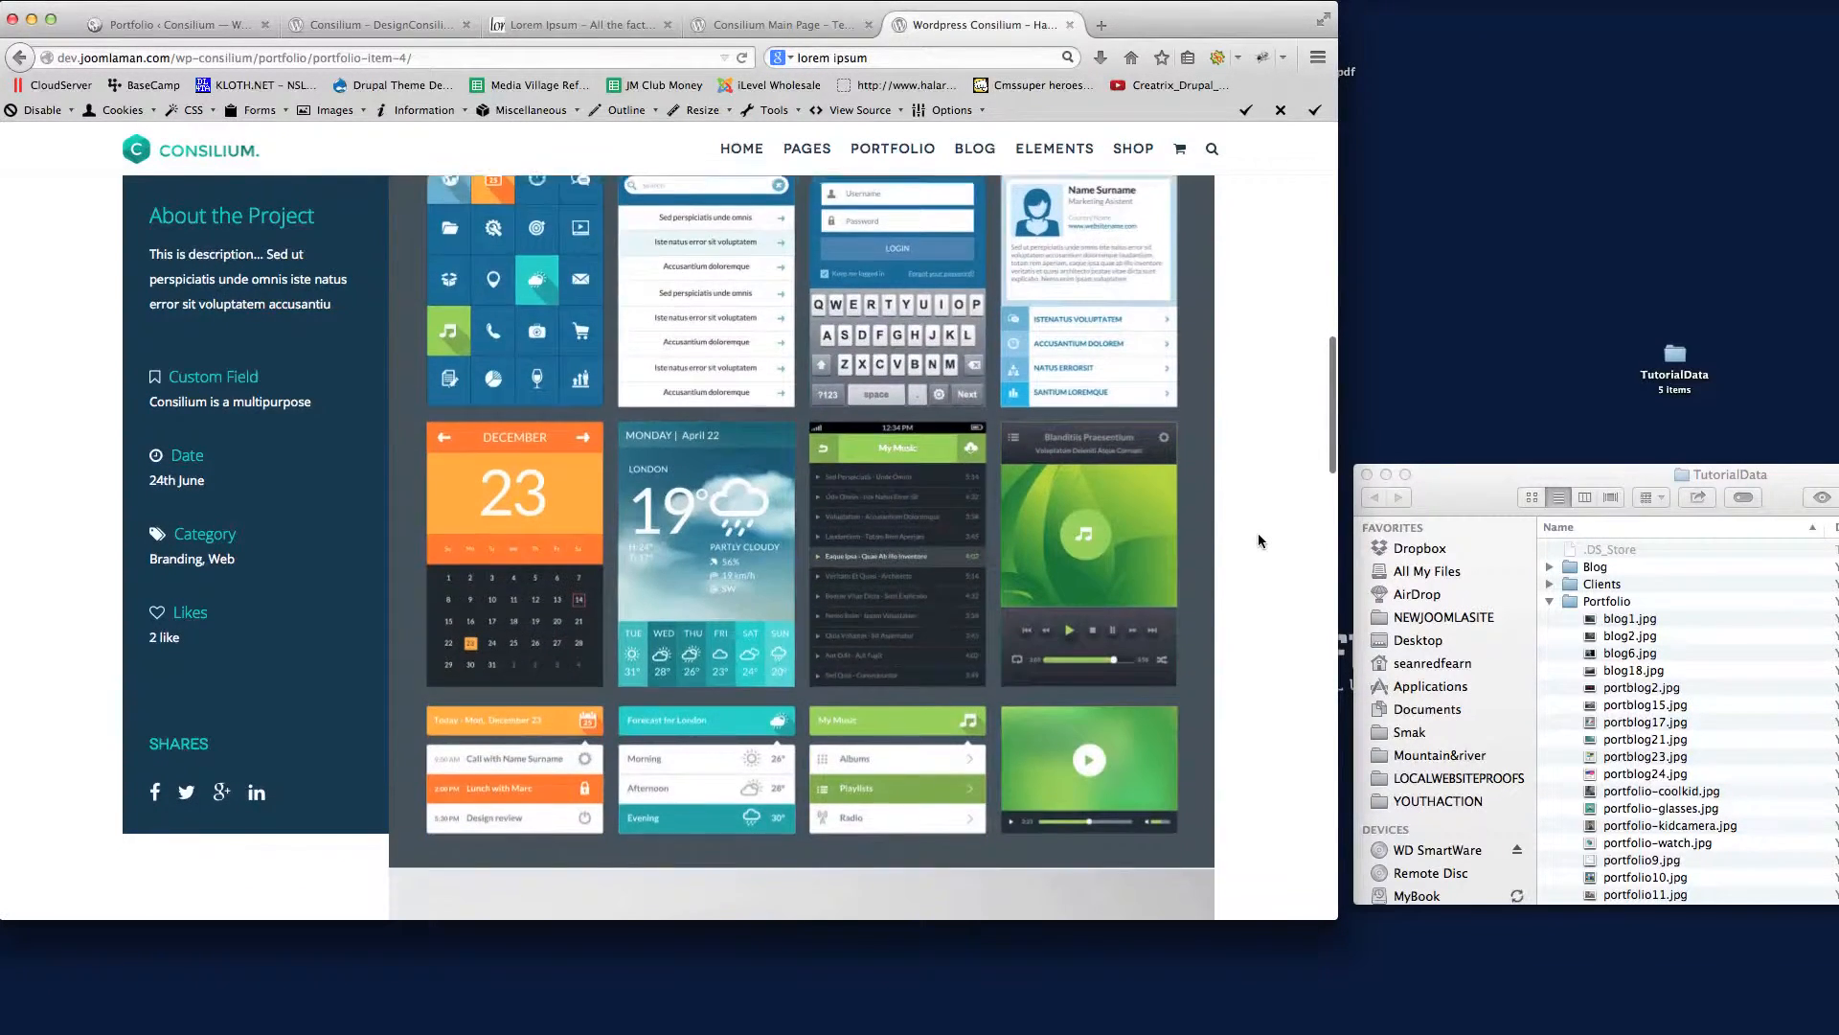
scroll(1257, 541, "down", 2)
scroll(1258, 540, "down", 2)
scroll(1257, 541, "down", 1)
scroll(1258, 542, "down", 2)
scroll(1258, 540, "down", 2)
scroll(1259, 541, "down", 3)
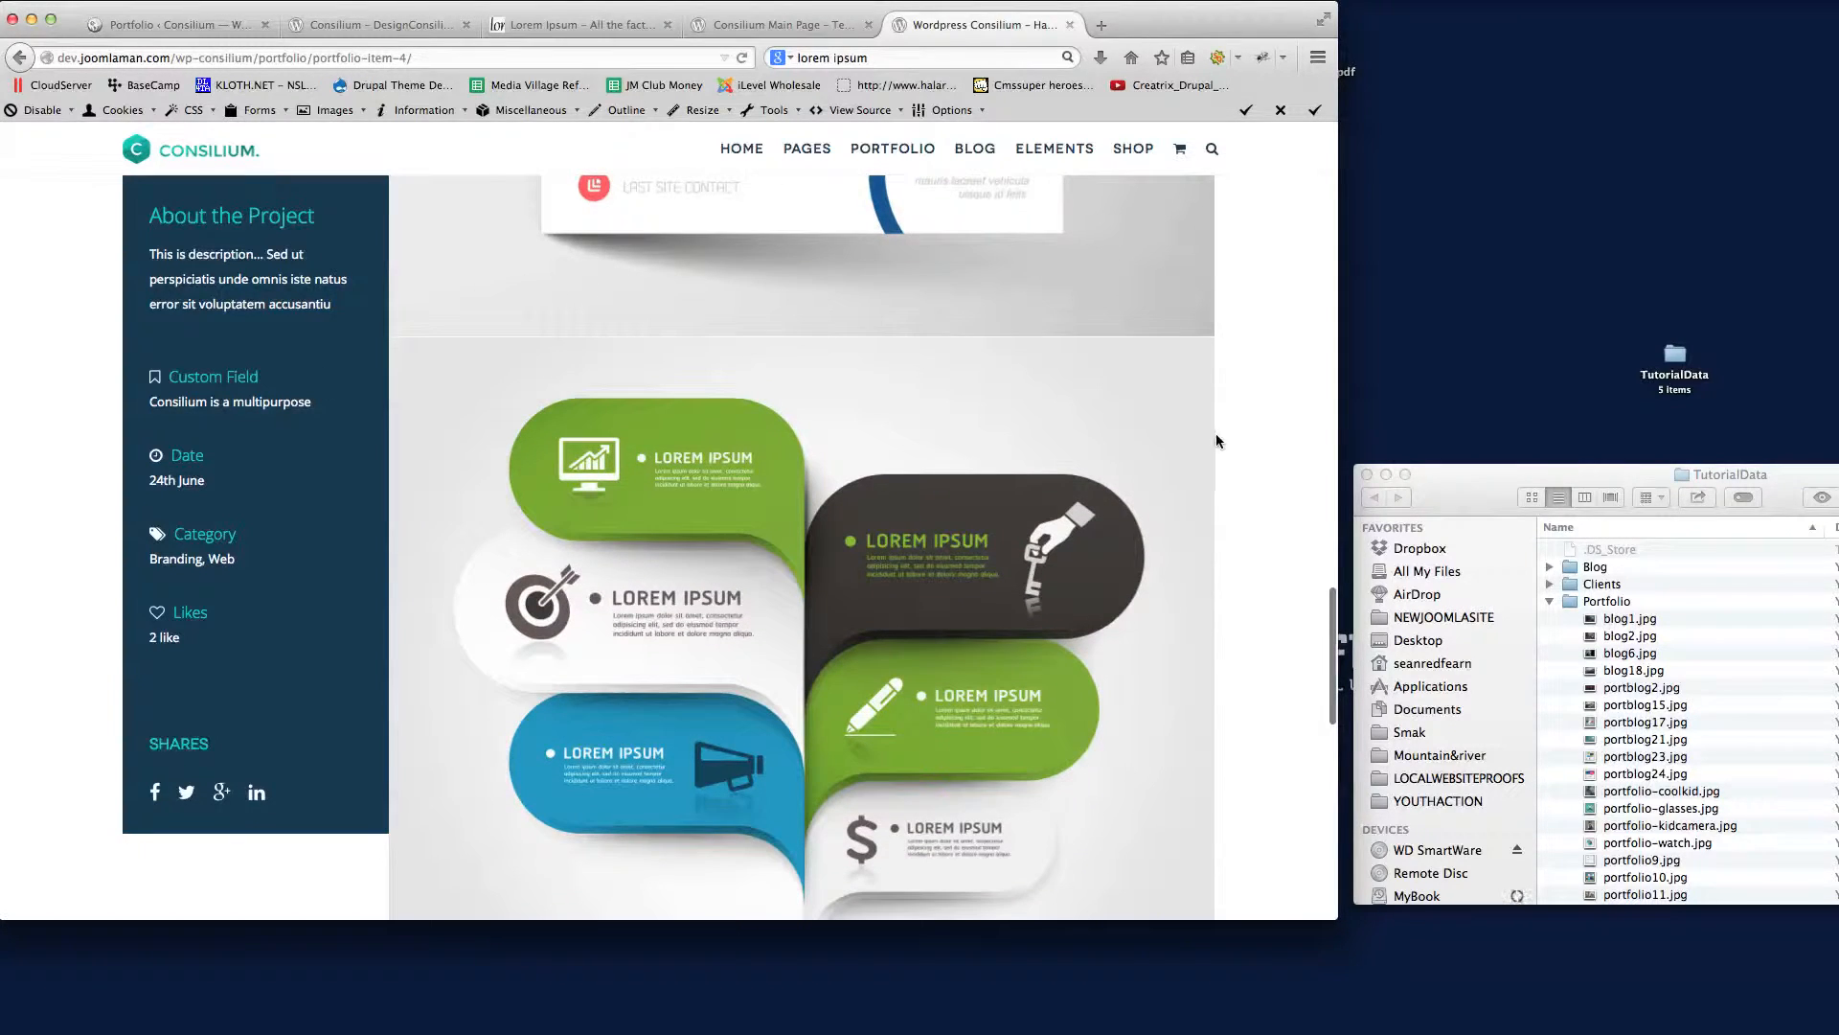
scroll(1236, 435, "down", 1)
scroll(1249, 435, "down", 2)
scroll(1248, 434, "down", 2)
scroll(1249, 435, "down", 2)
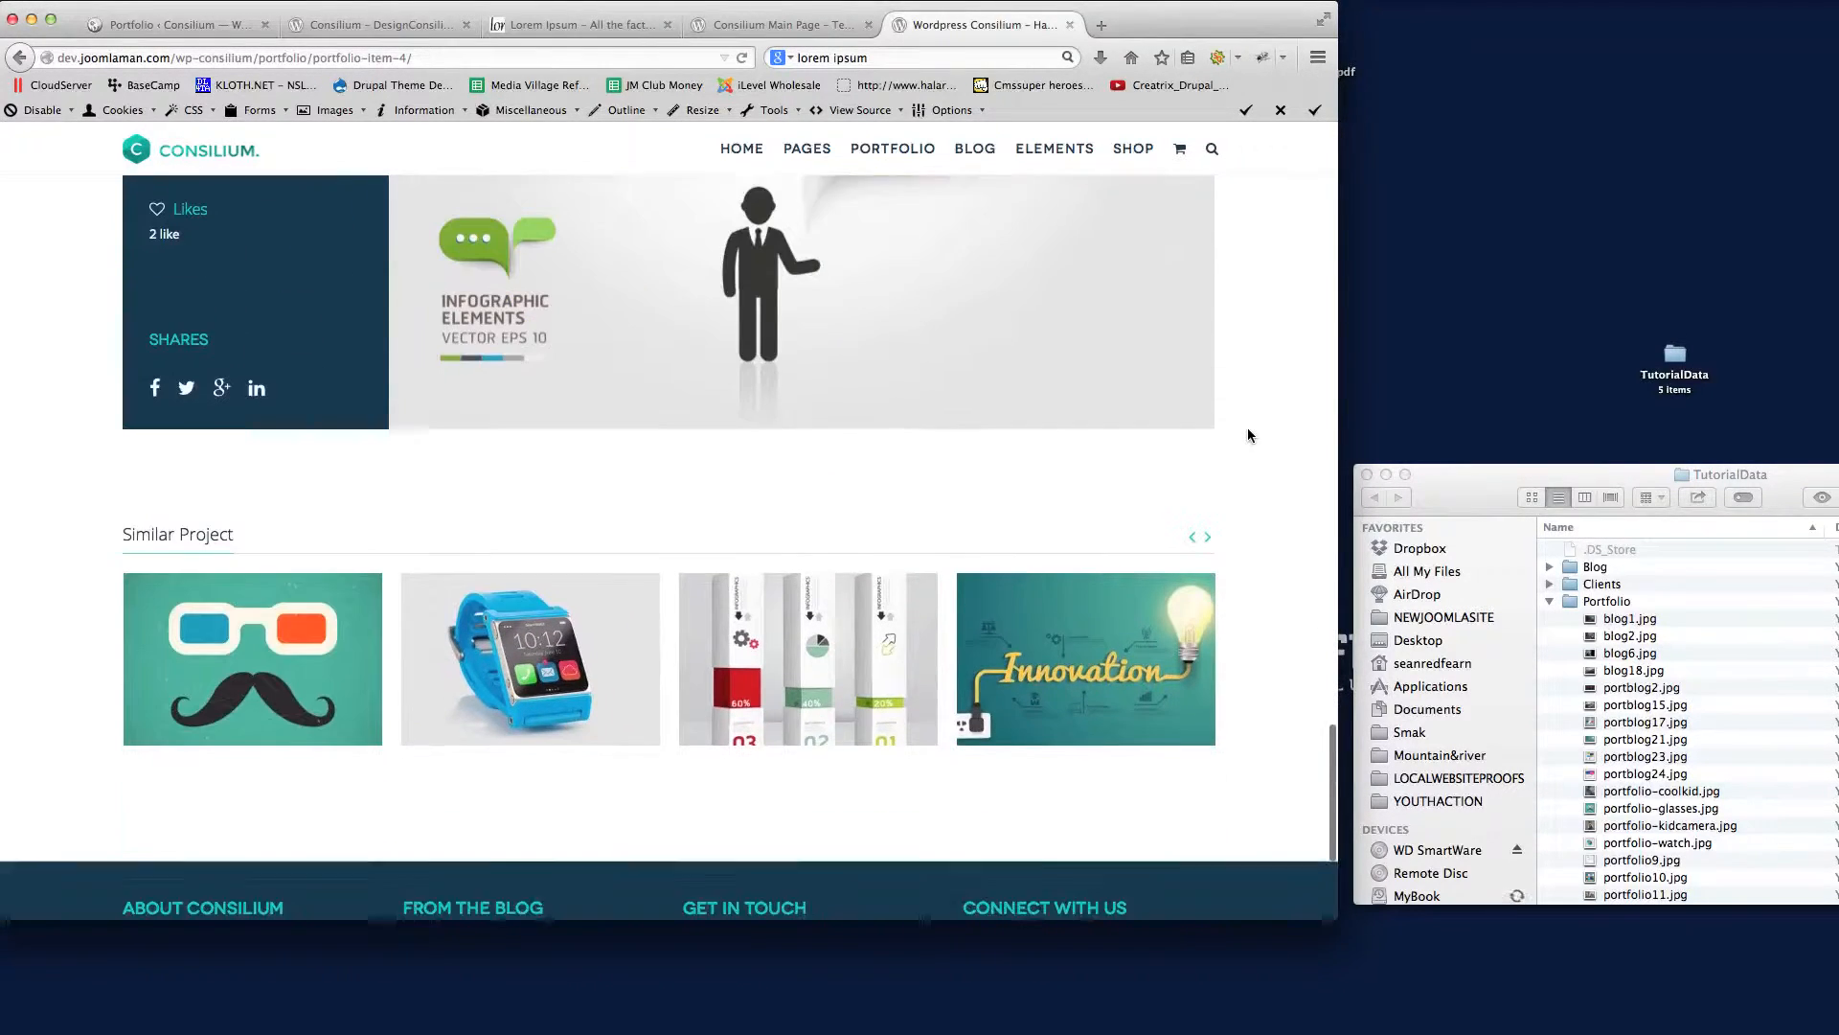
scroll(1229, 546, "up", 2)
scroll(1242, 530, "up", 2)
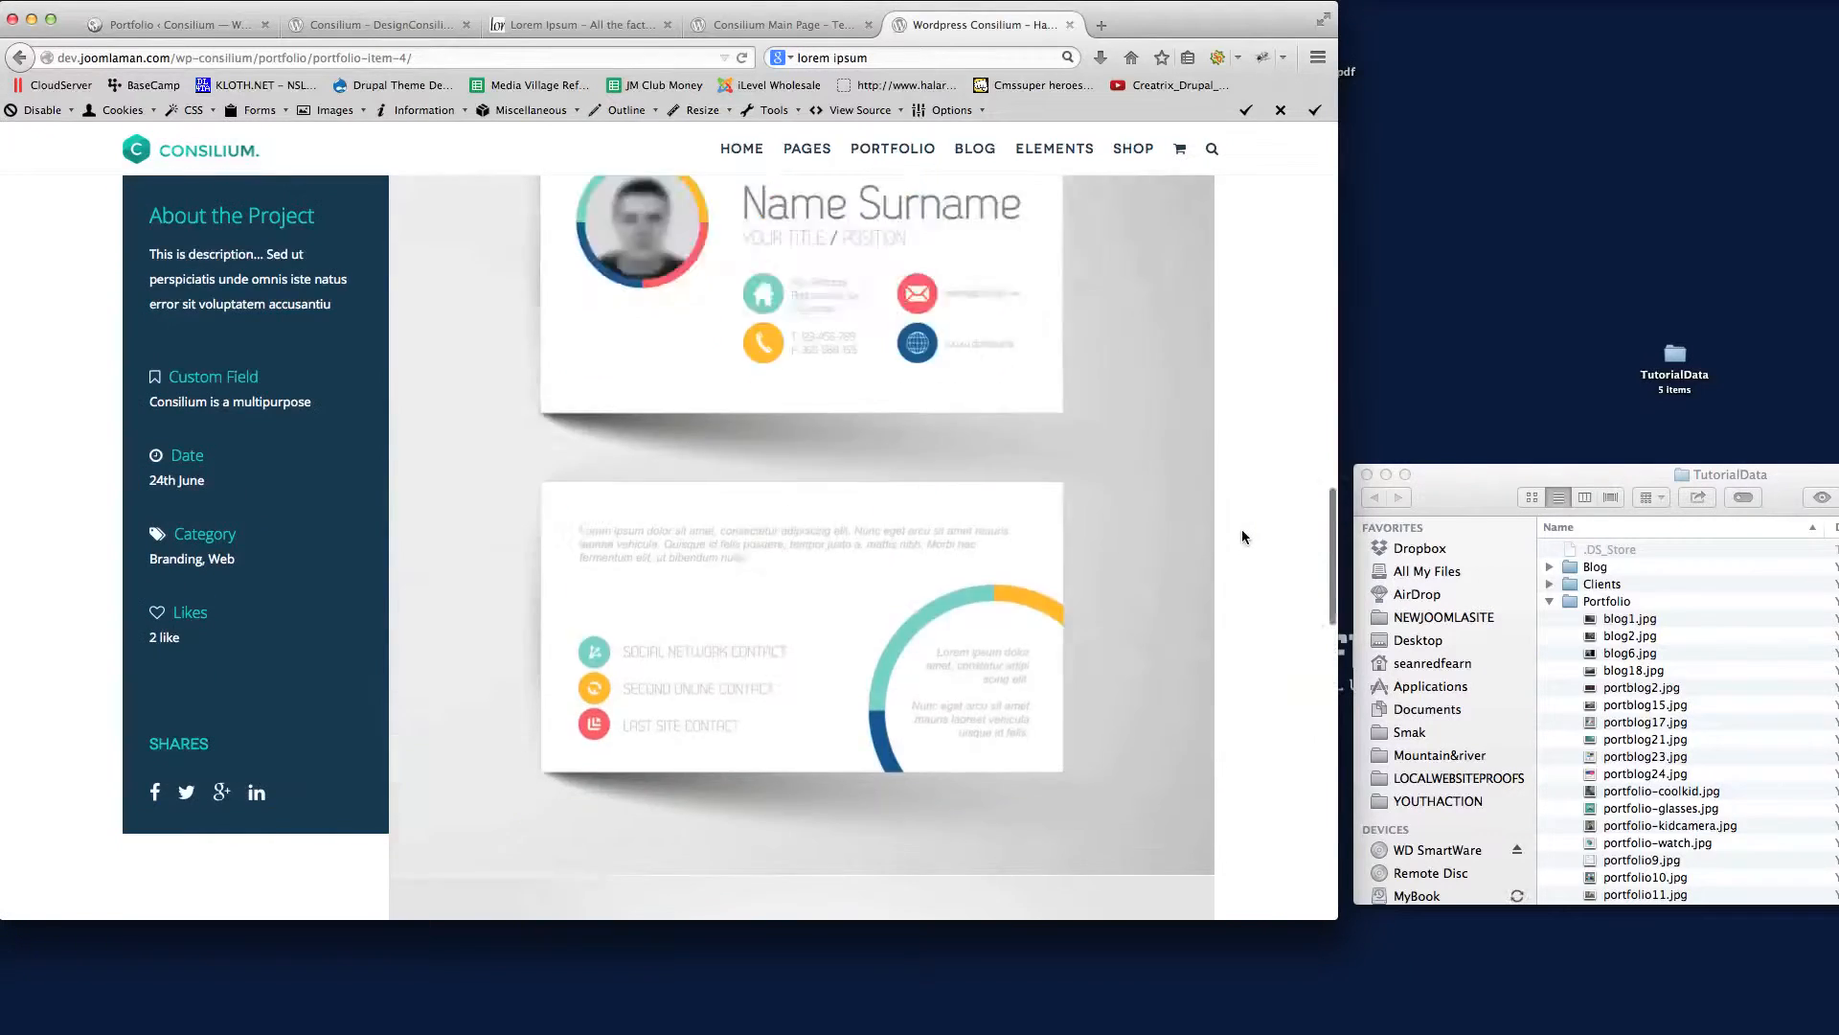
scroll(1239, 528, "up", 3)
scroll(1238, 525, "up", 3)
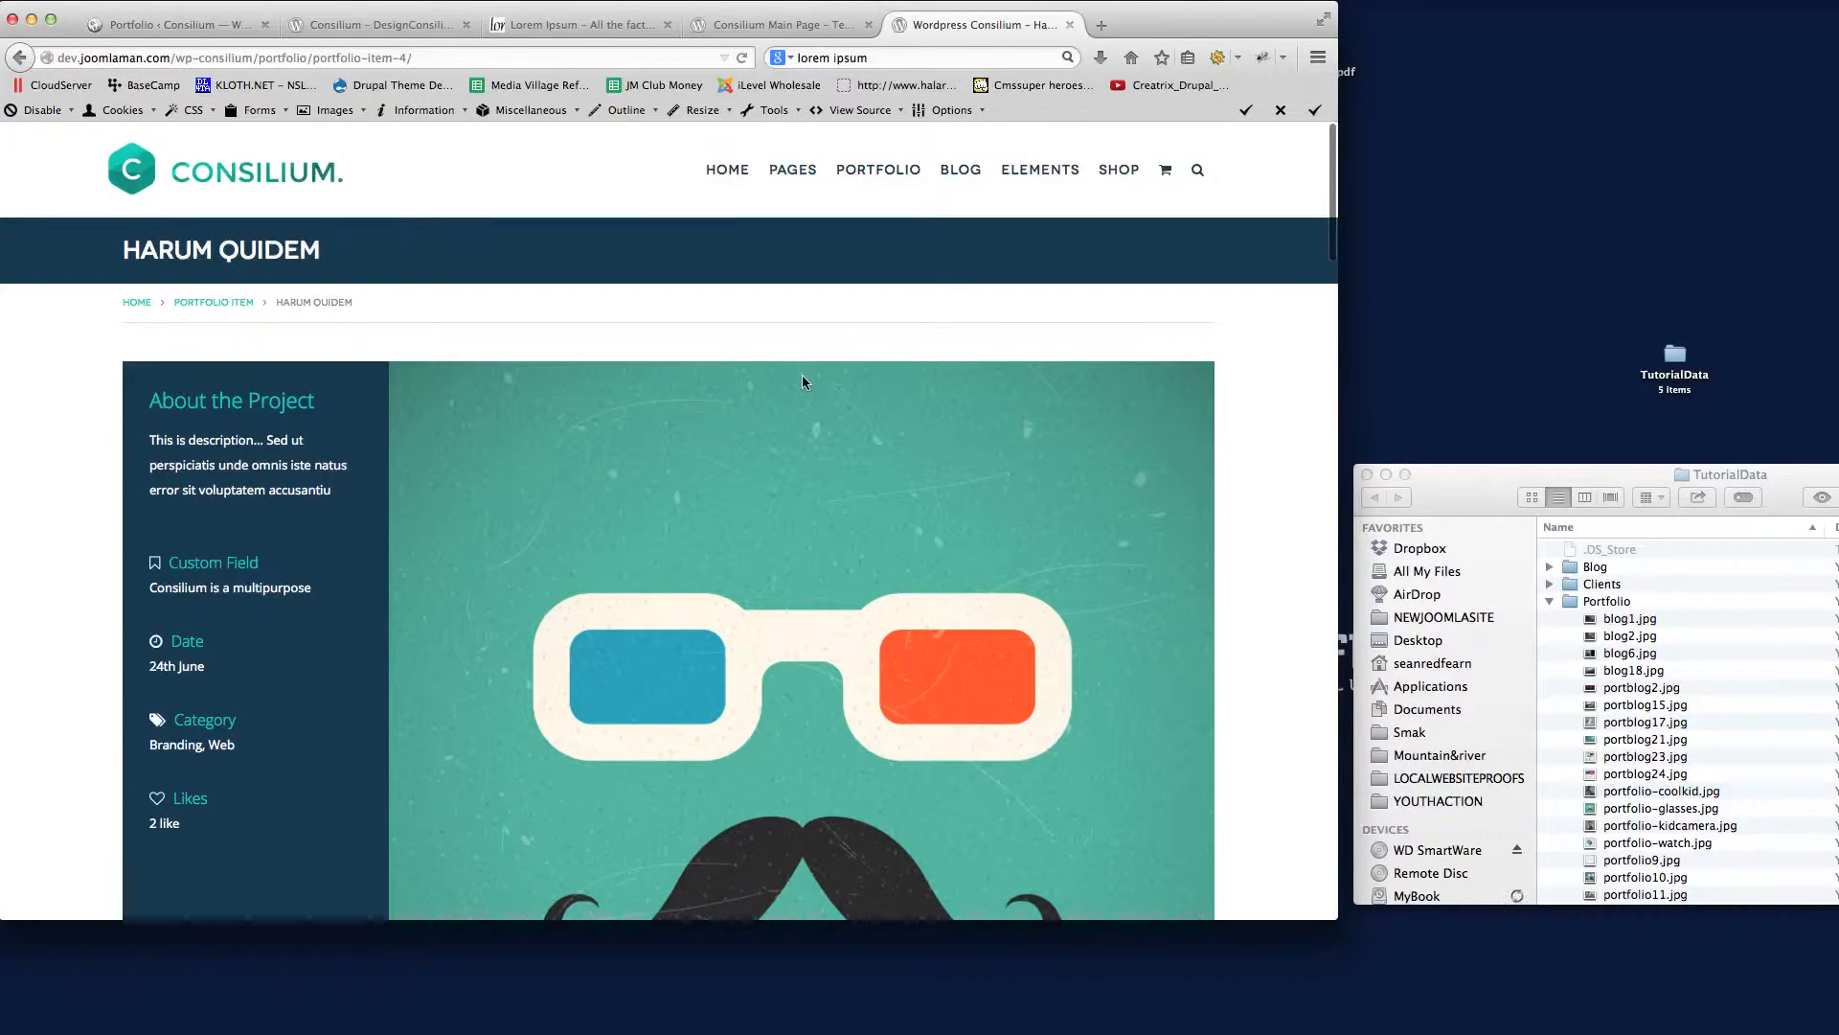
- Add a new portfolio item and title it 'Portfolio Post 1'
left_click(154, 28)
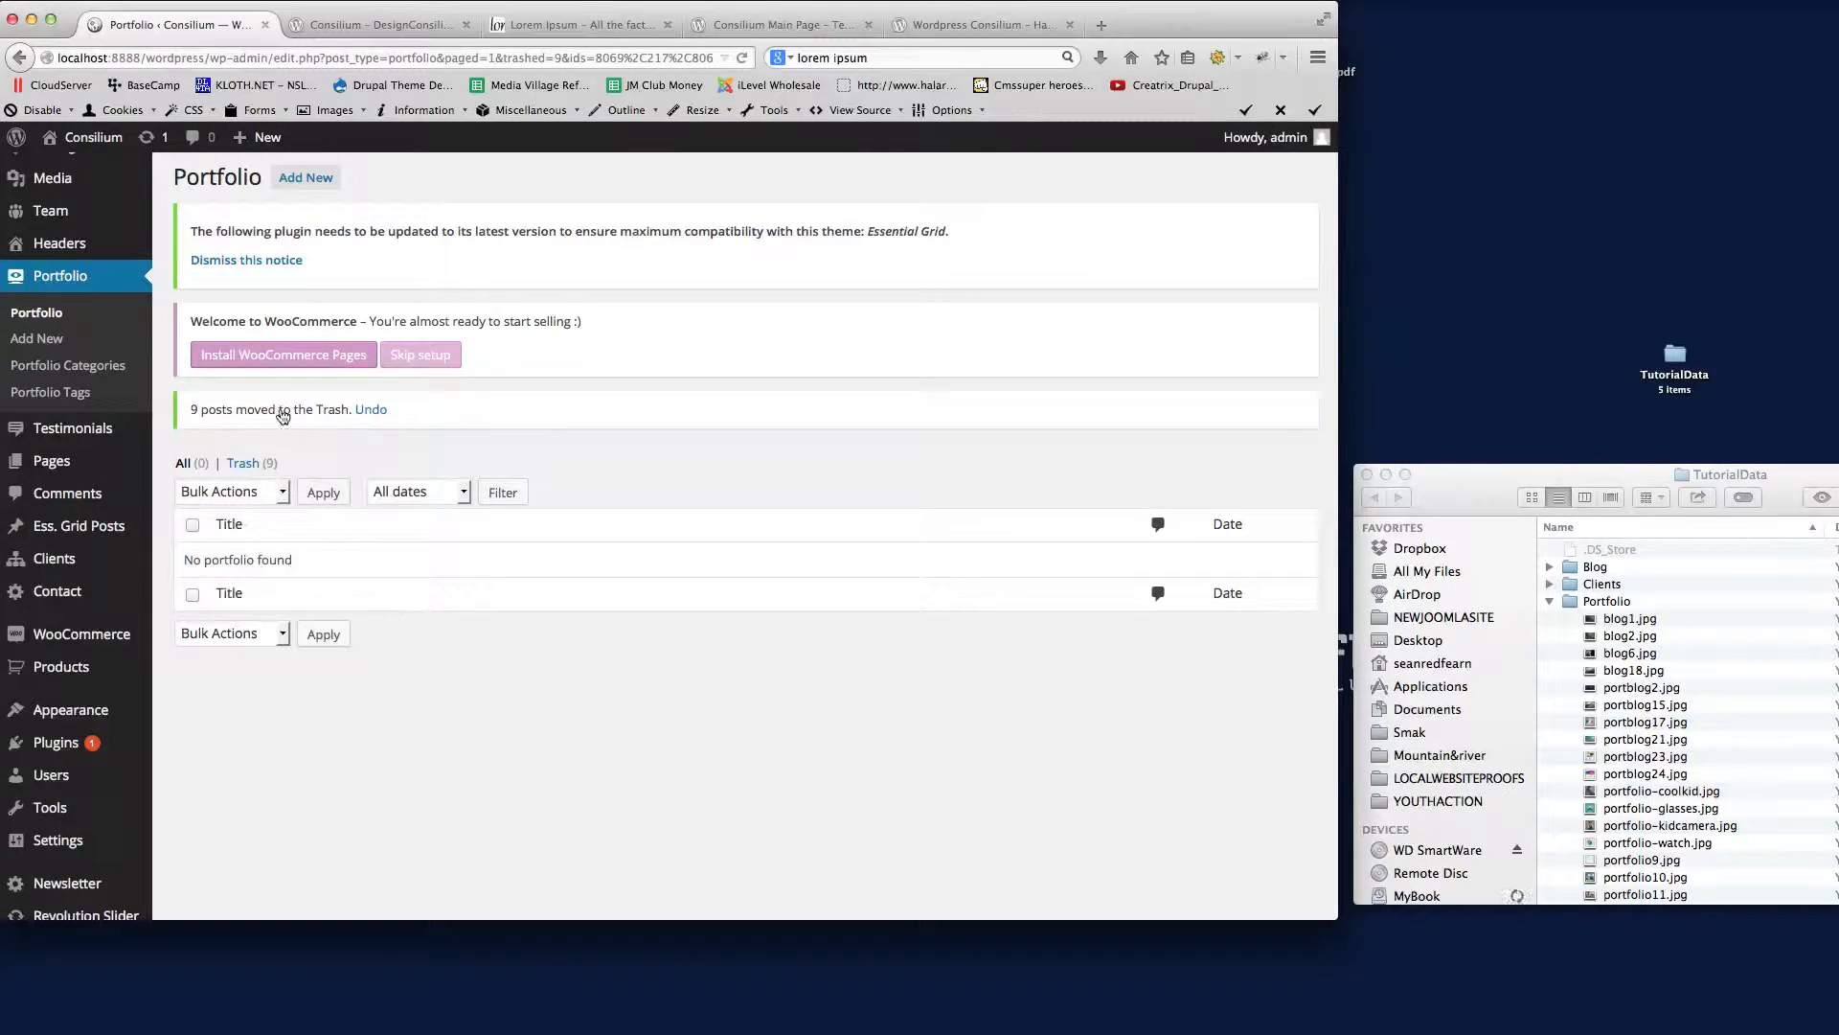
left_click(304, 184)
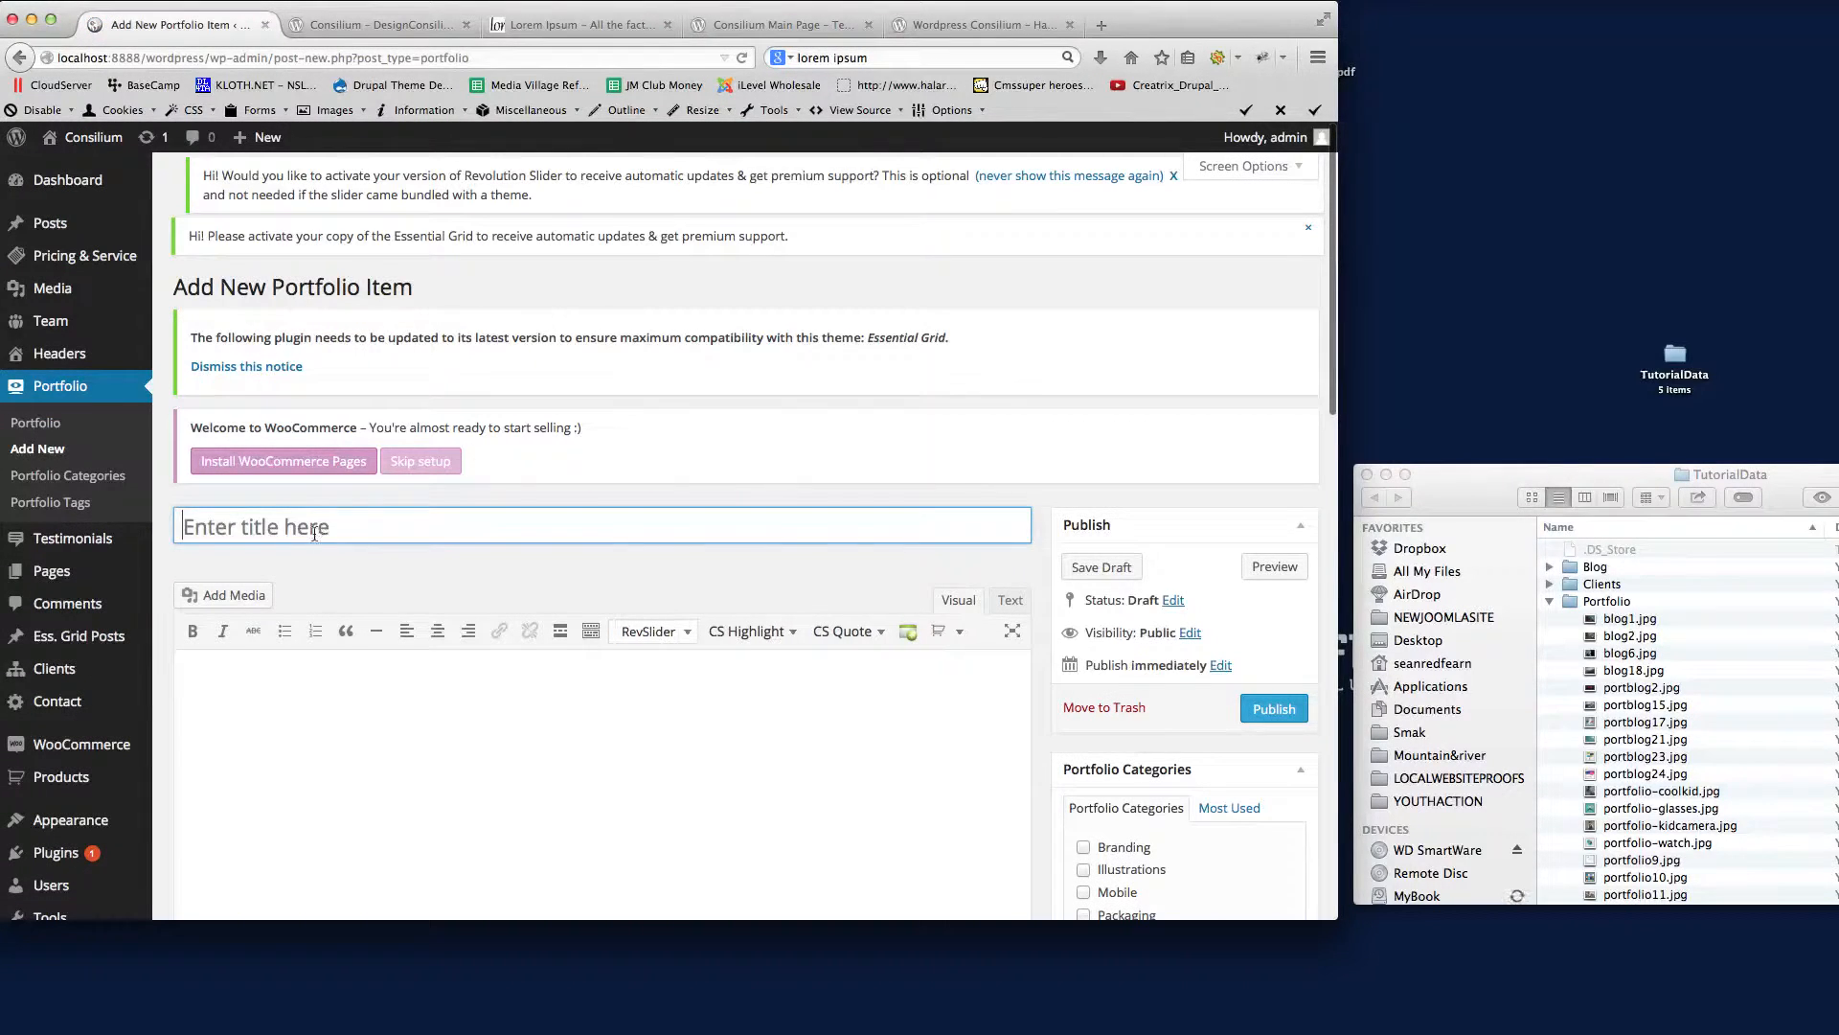
left_click(301, 518)
type("Portfoli")
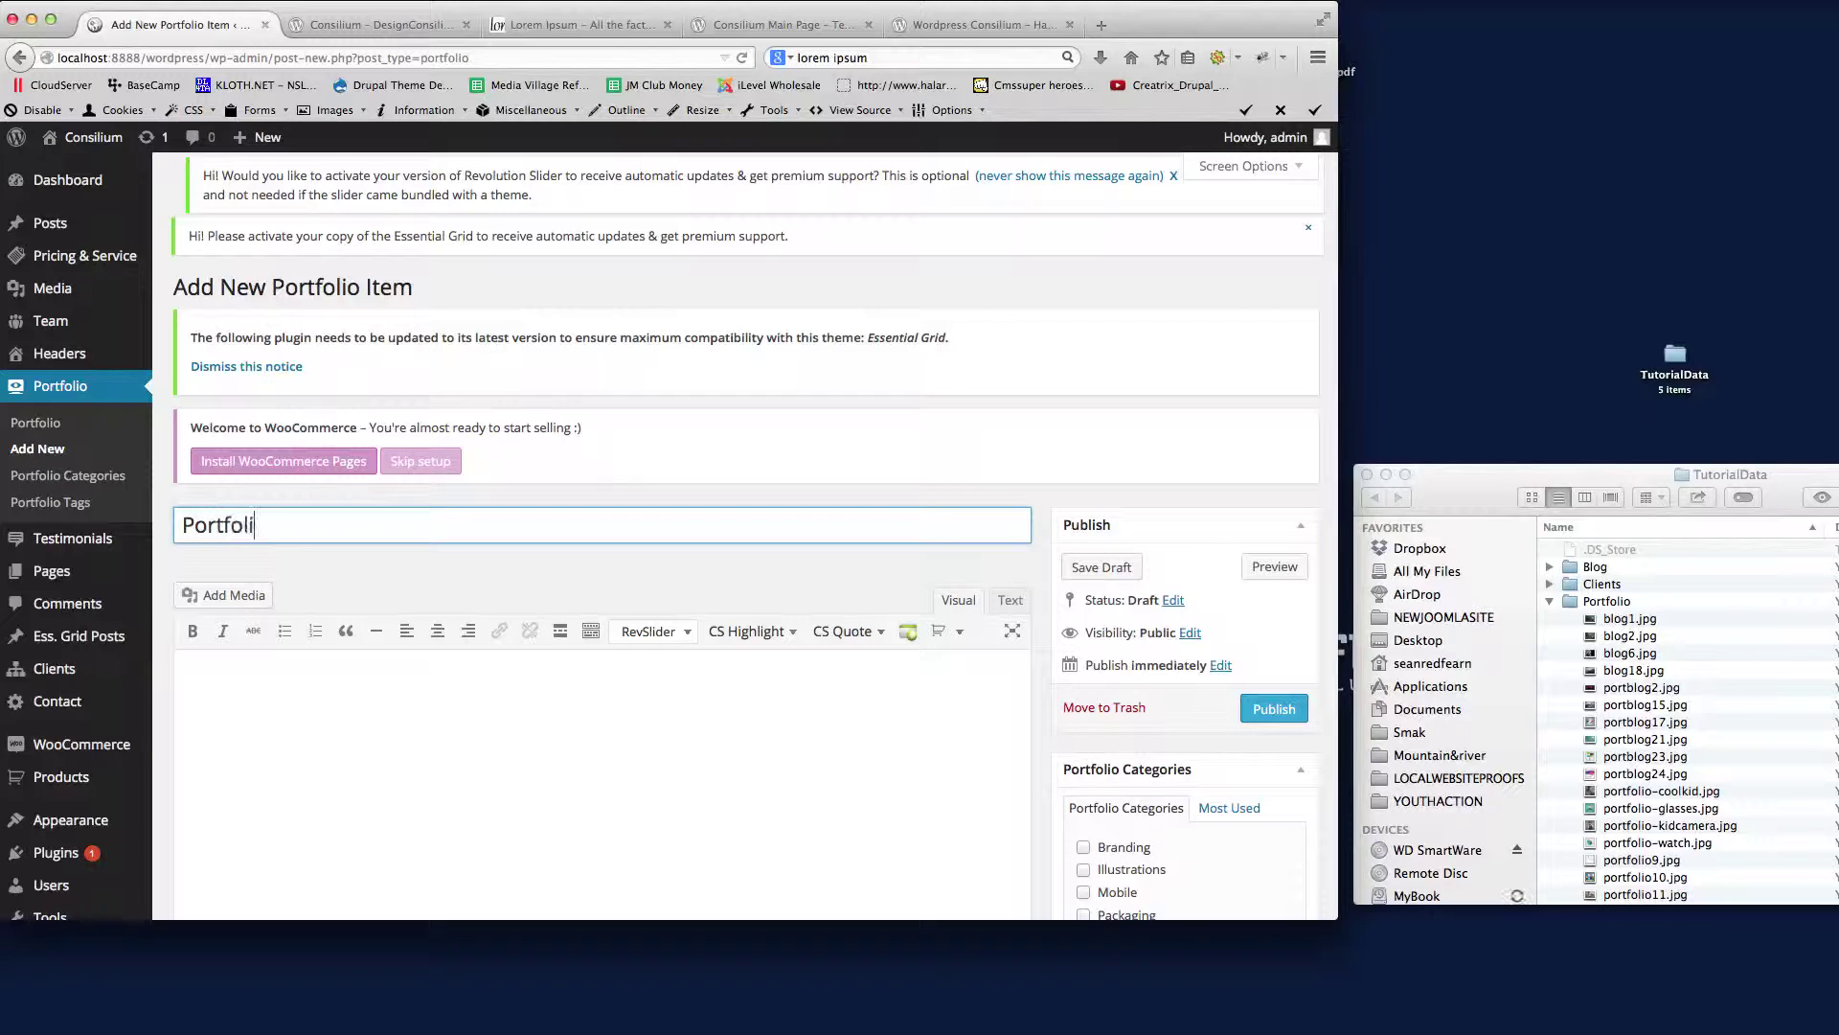
type("o Post")
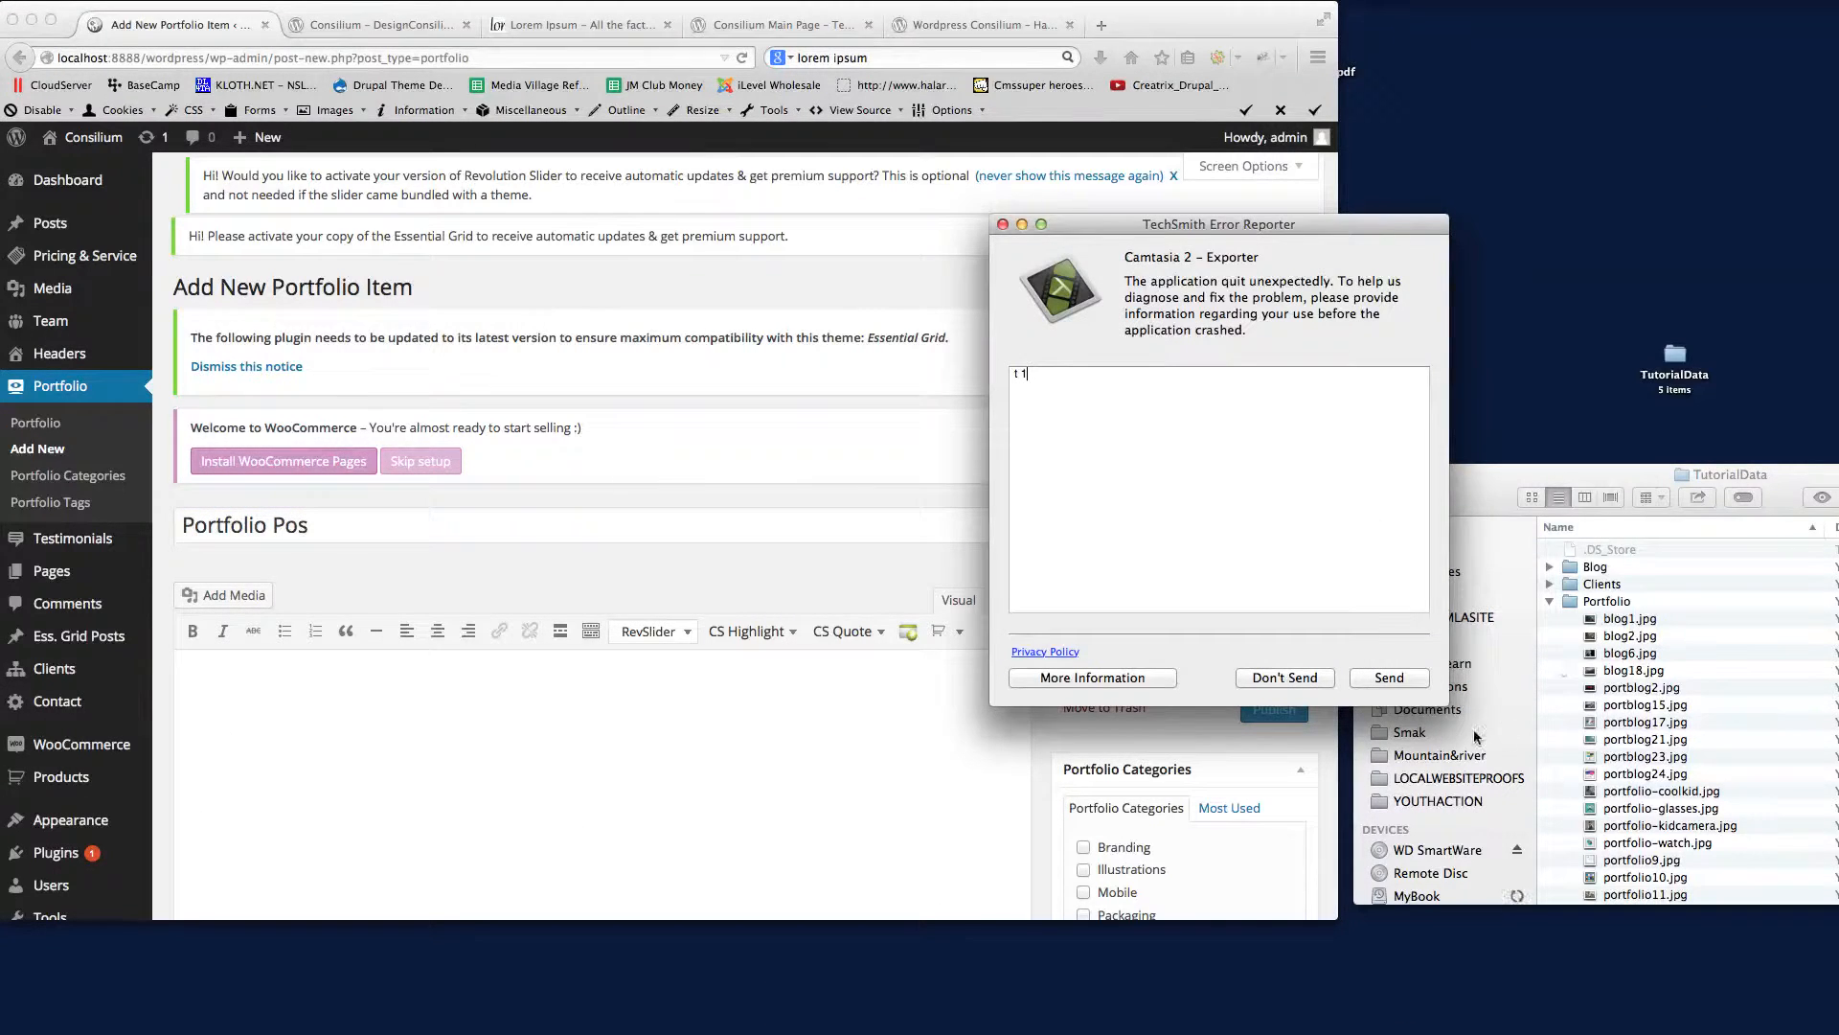
left_click(1314, 689)
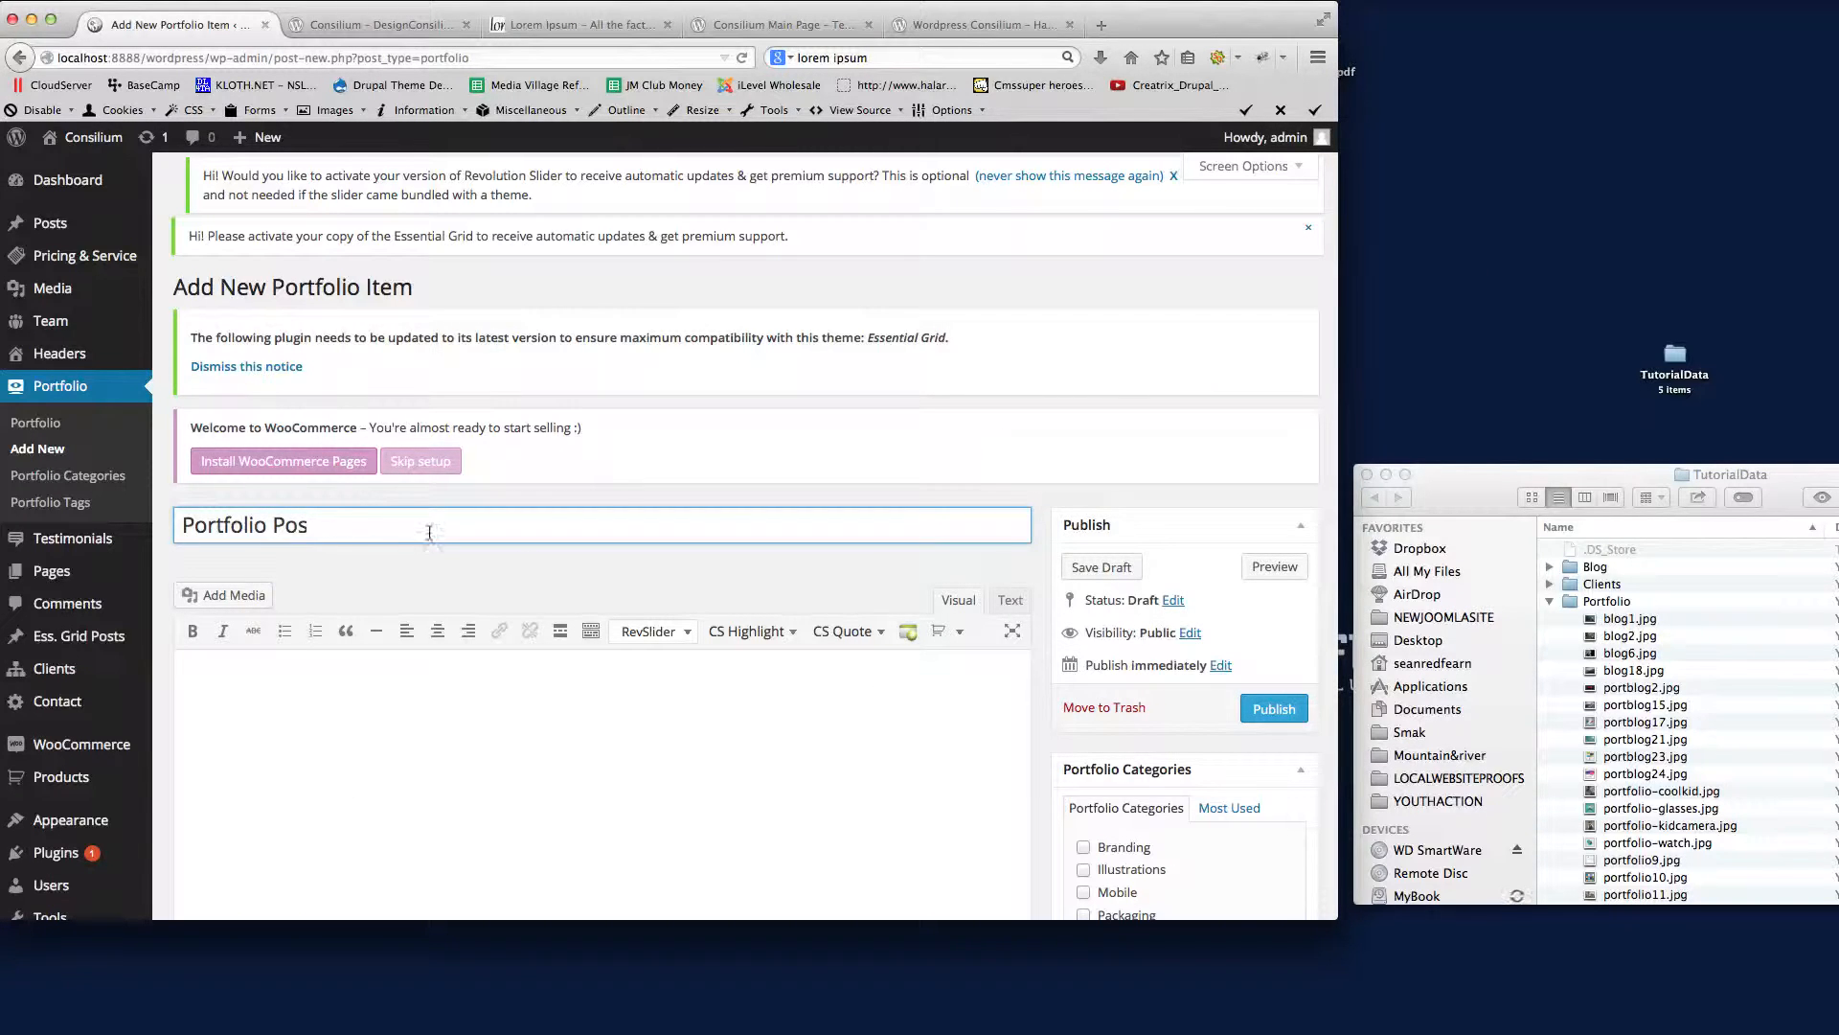
scroll(600, 685, "down", 3)
- Copy a lorem ipsum paragraph from lipsum.com and return to the post body
left_click(334, 536)
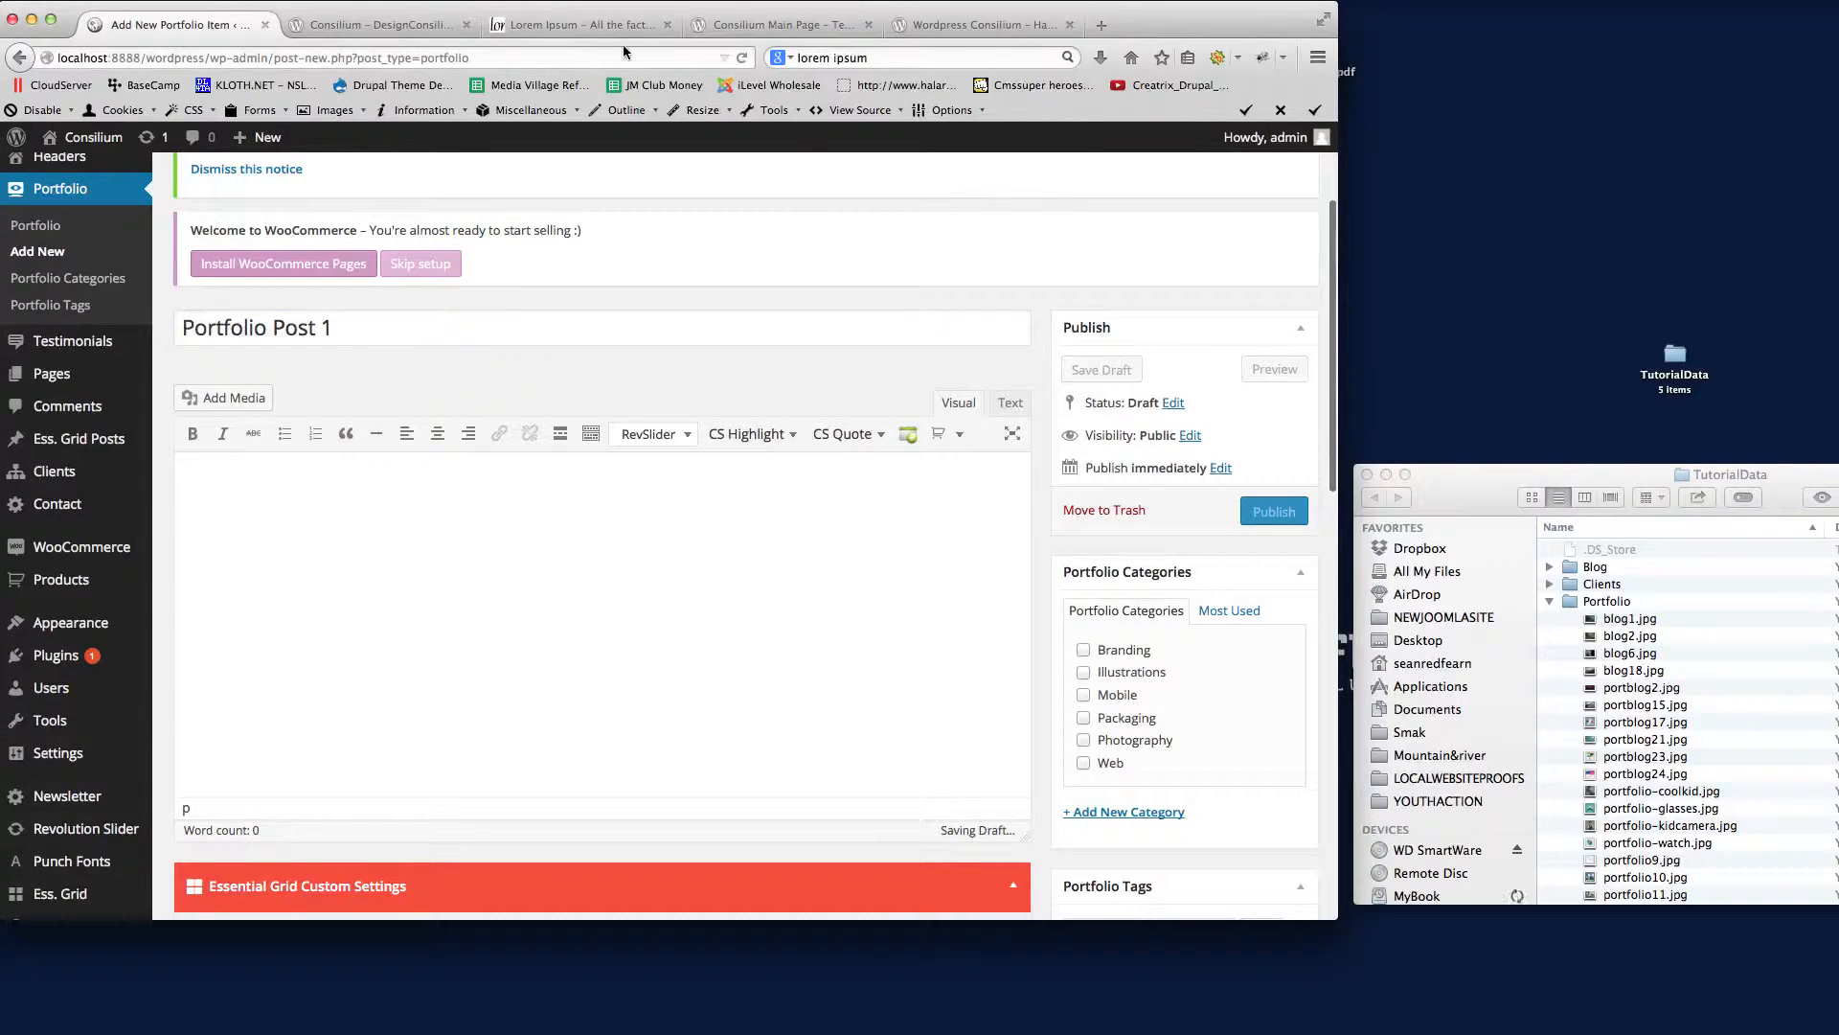
left_click(589, 25)
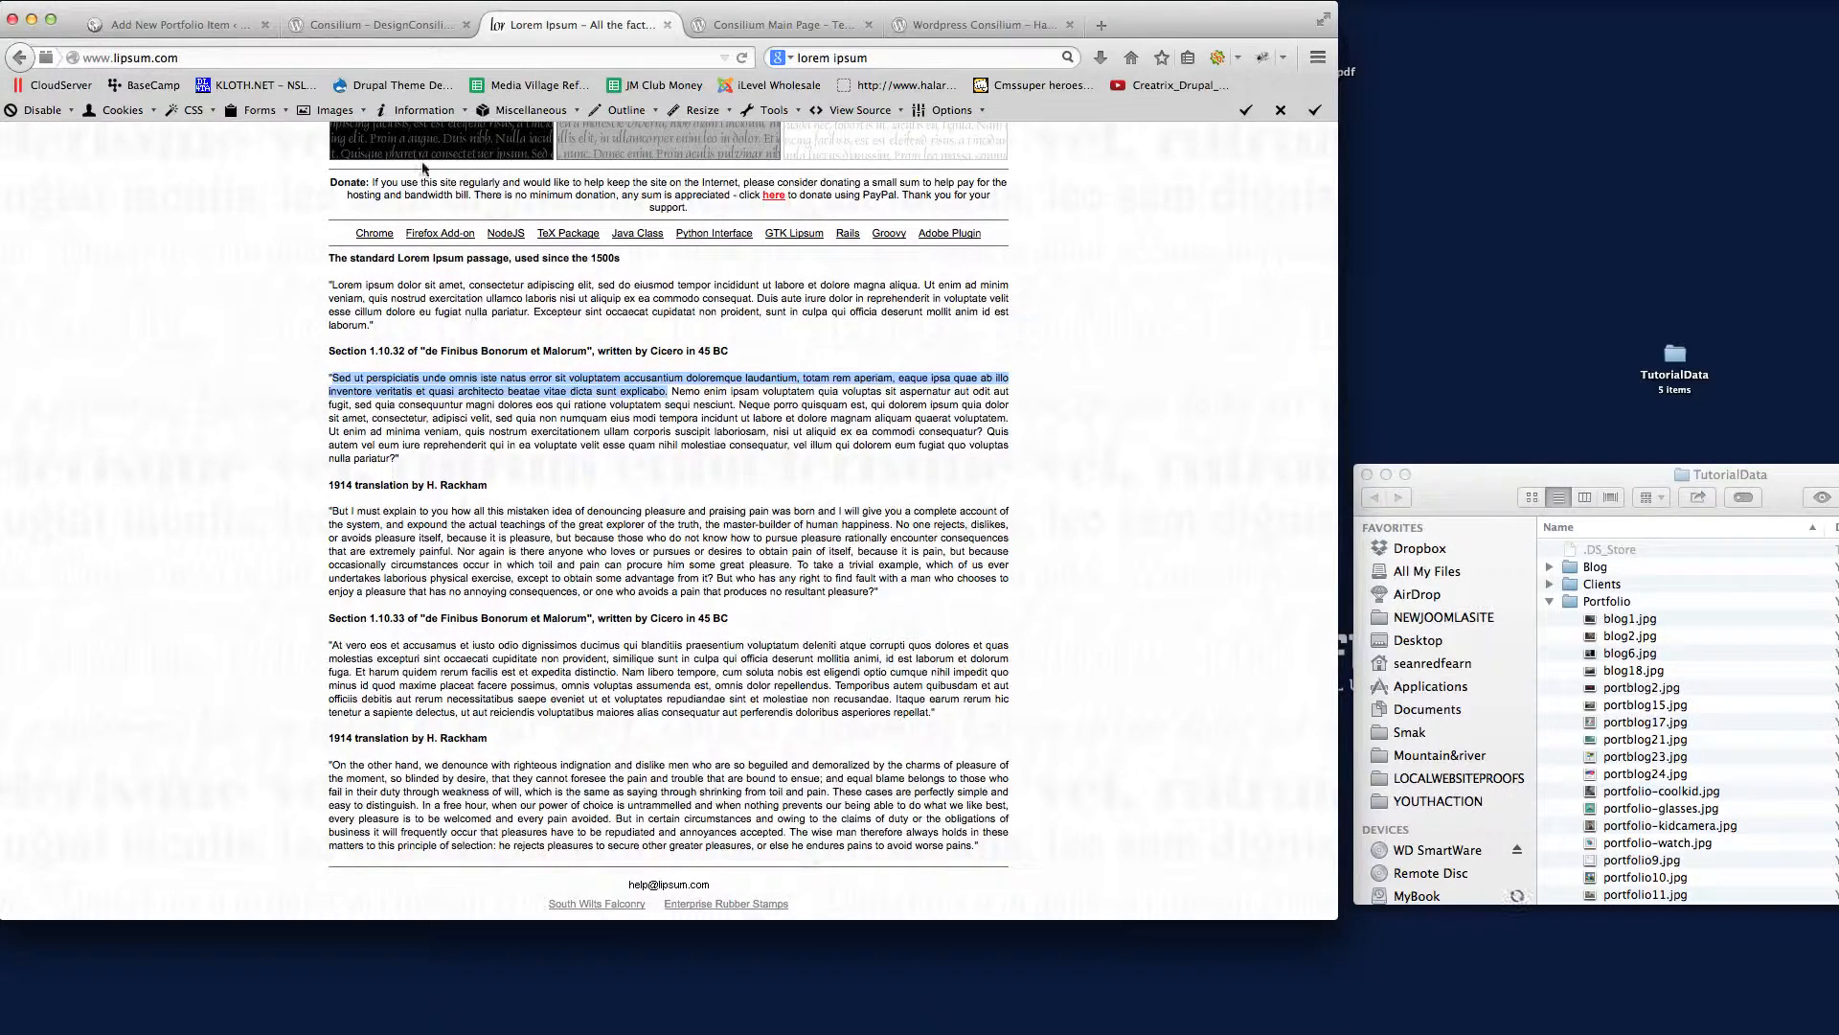
left_click(366, 25)
left_click(189, 26)
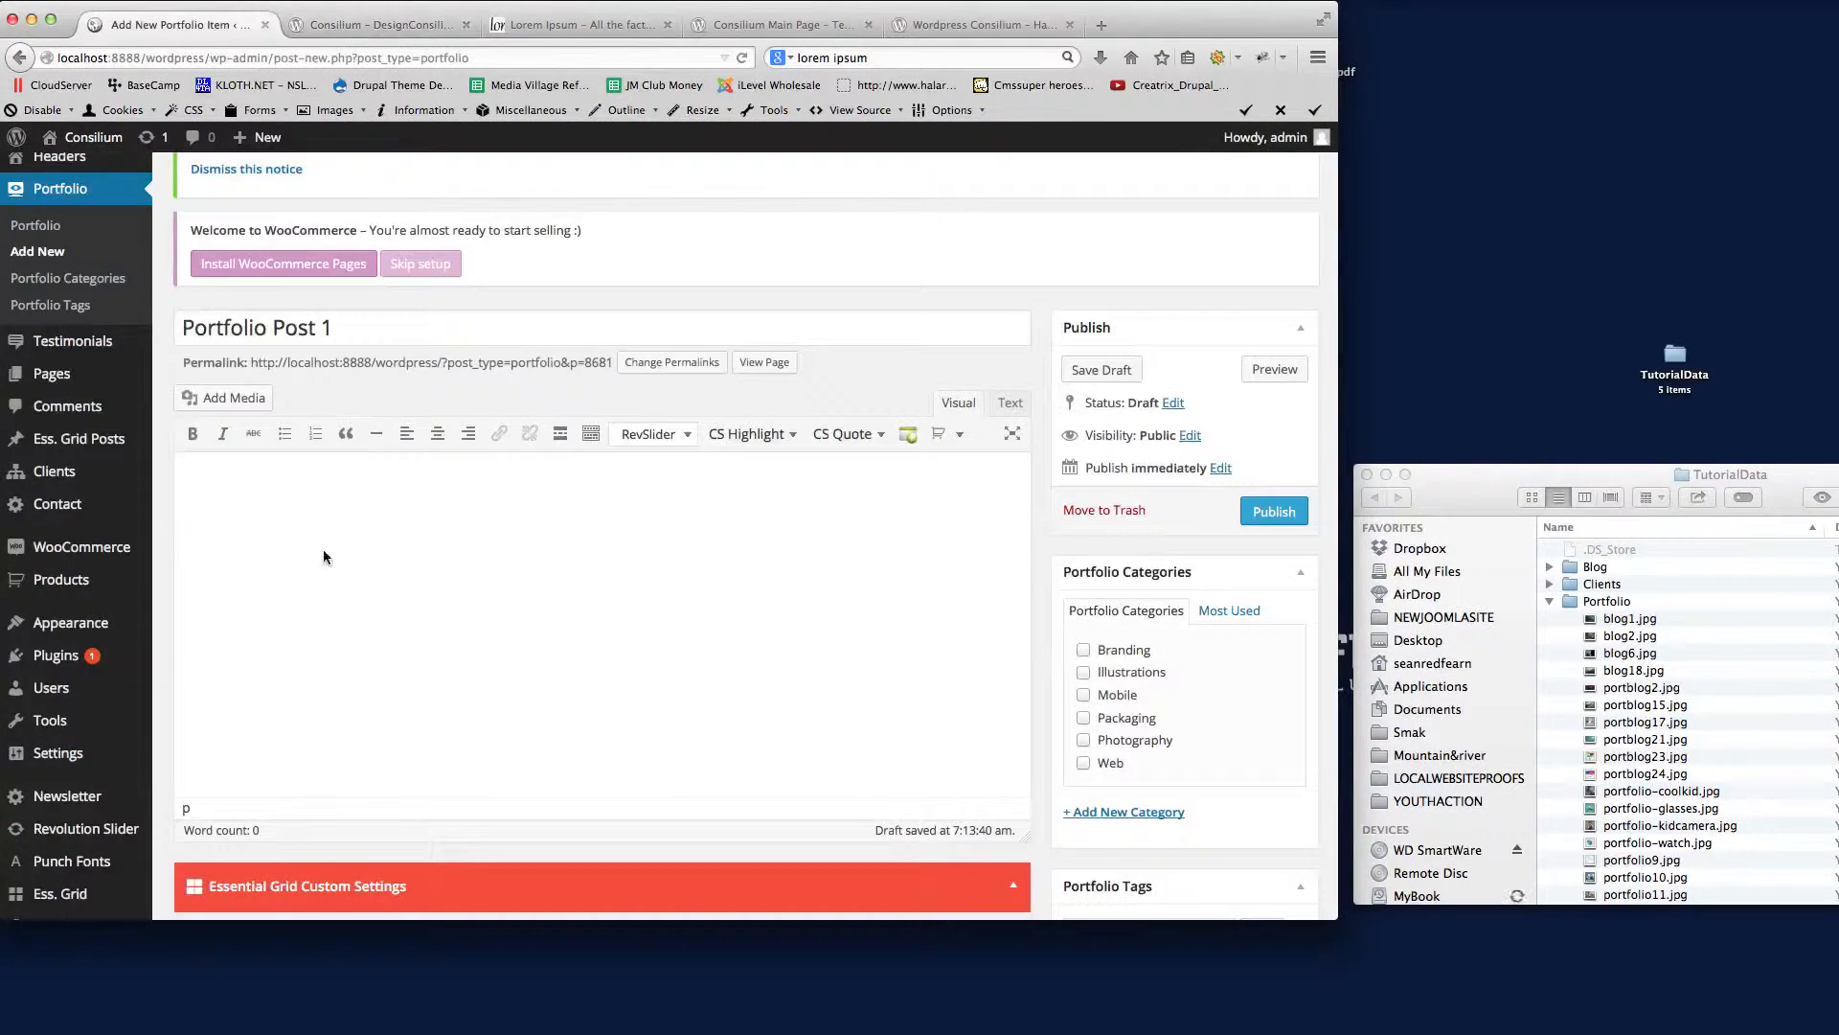
- Paste the lorem ipsum paragraph as the post body
type("Sed ut perspiciatis unde omnis iste natus error sit voluptatem accusantium doloremque laudantium, totam rem aperiam, eaque ipsa quae ab illo inventore veritatis et quasi architecto beatae vitae dicta sunt explicabo.")
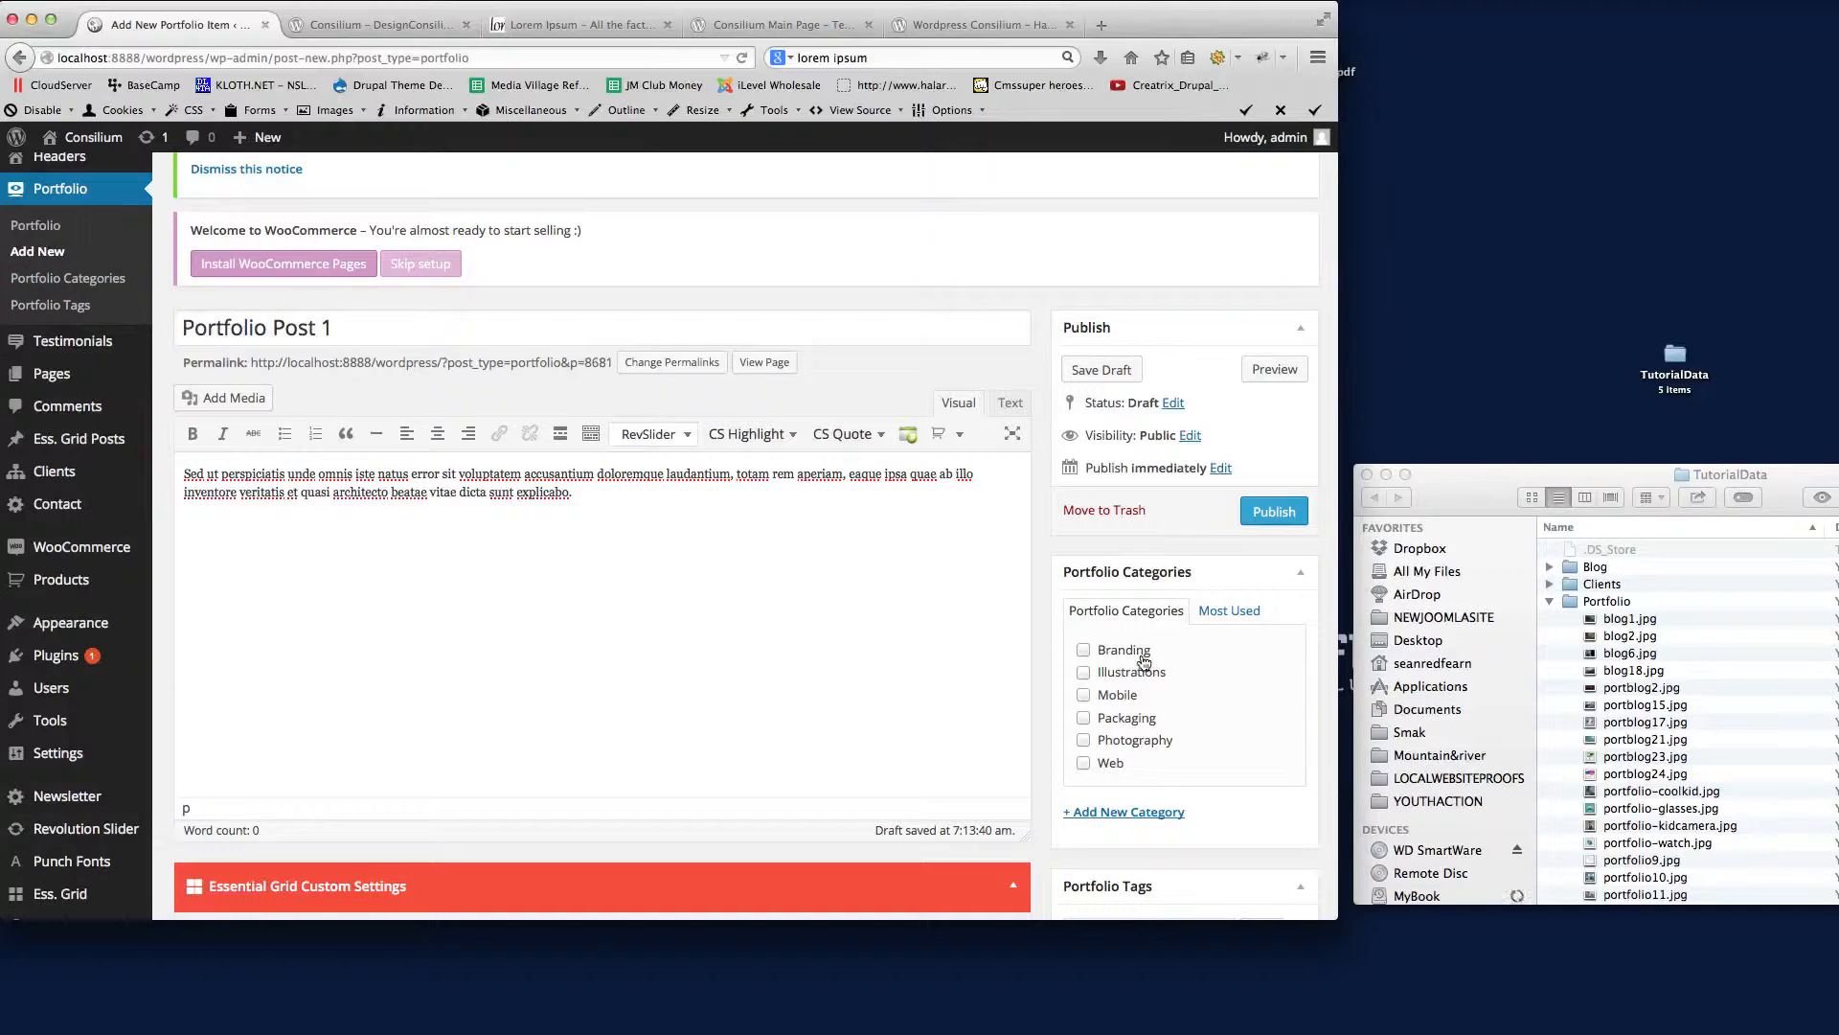
scroll(1191, 695, "down", 1)
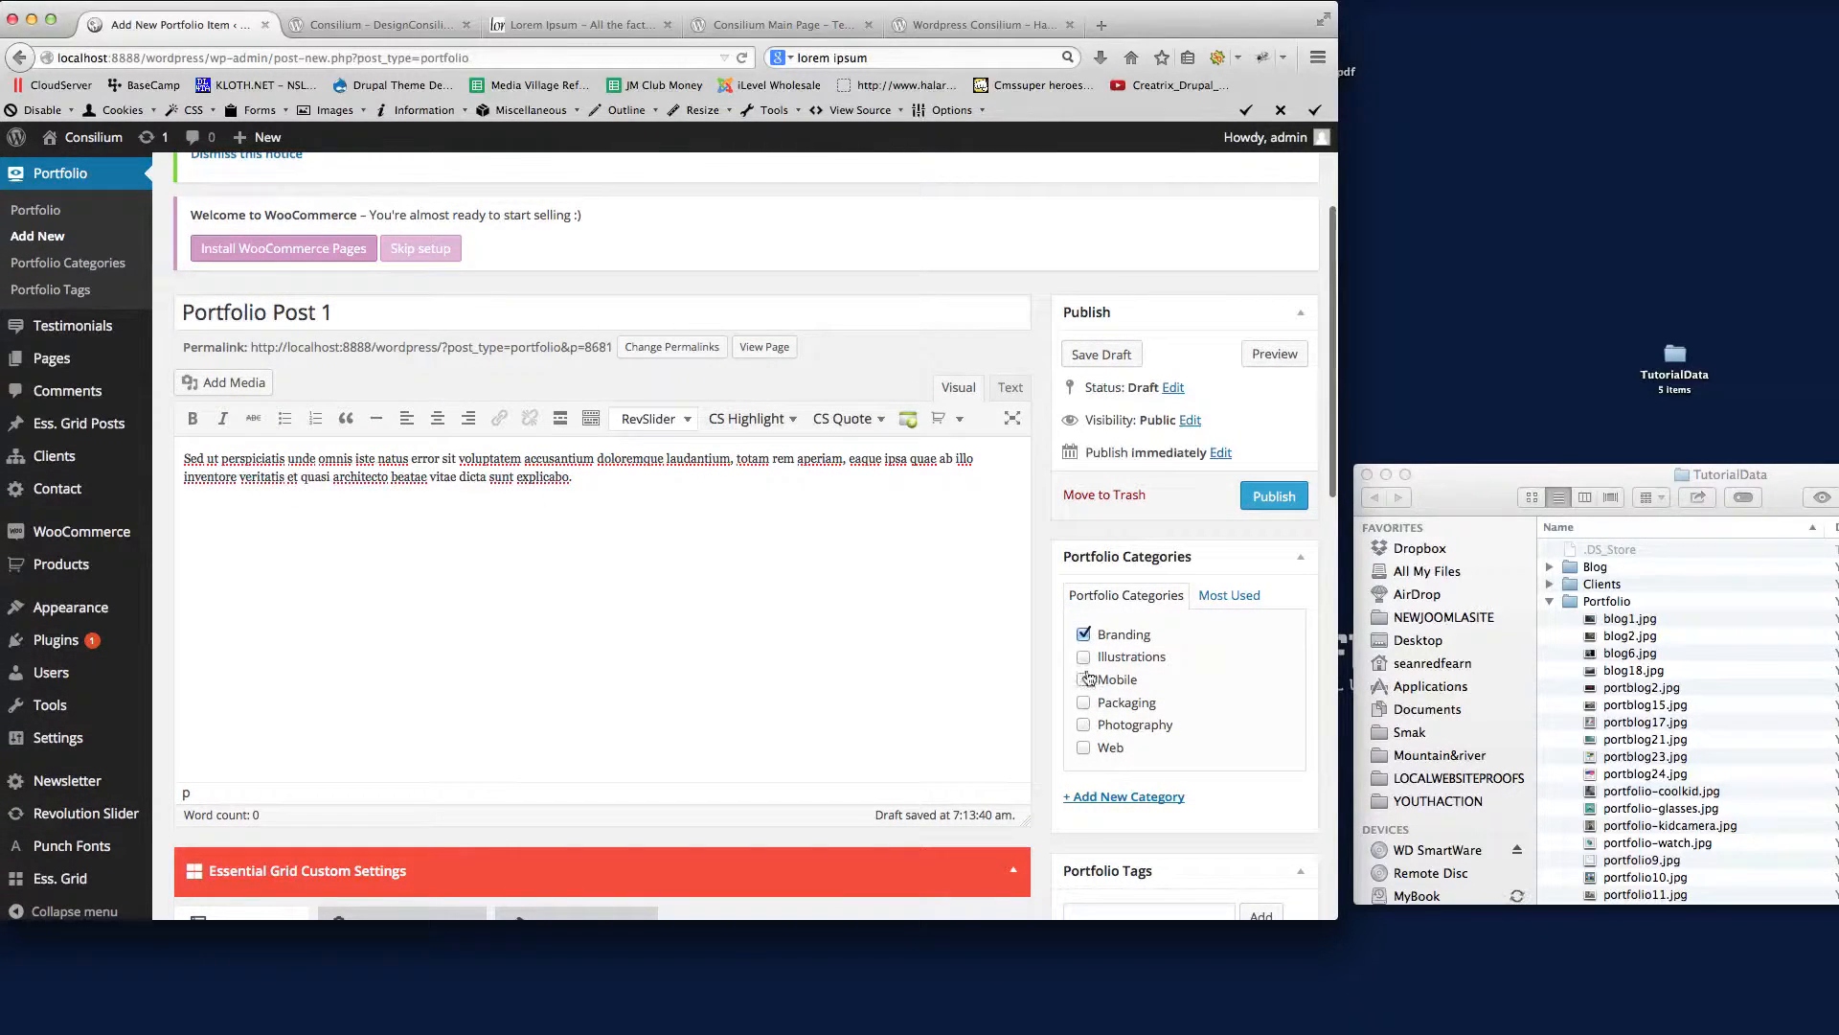
scroll(1227, 749, "down", 5)
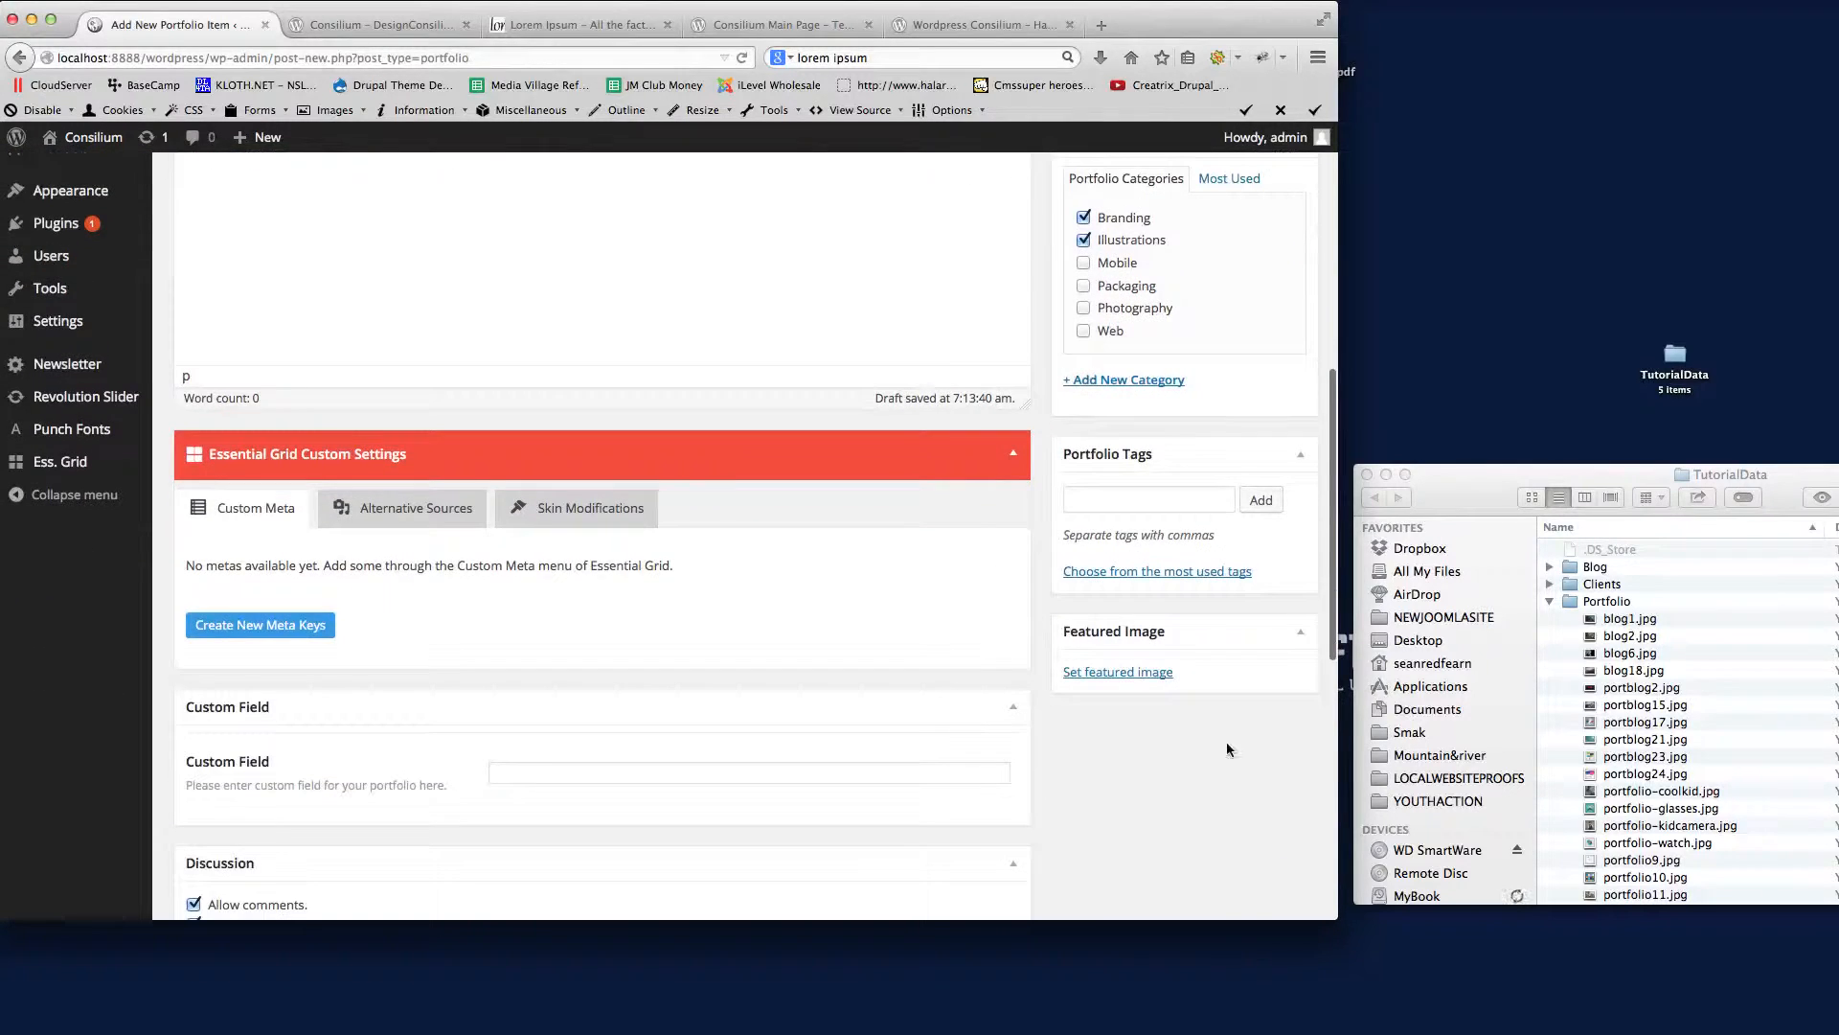
scroll(1226, 740, "up", 3)
- Upload the blog and portfolio image files from Finder and choose the kid-with-camera photo
left_click(1136, 846)
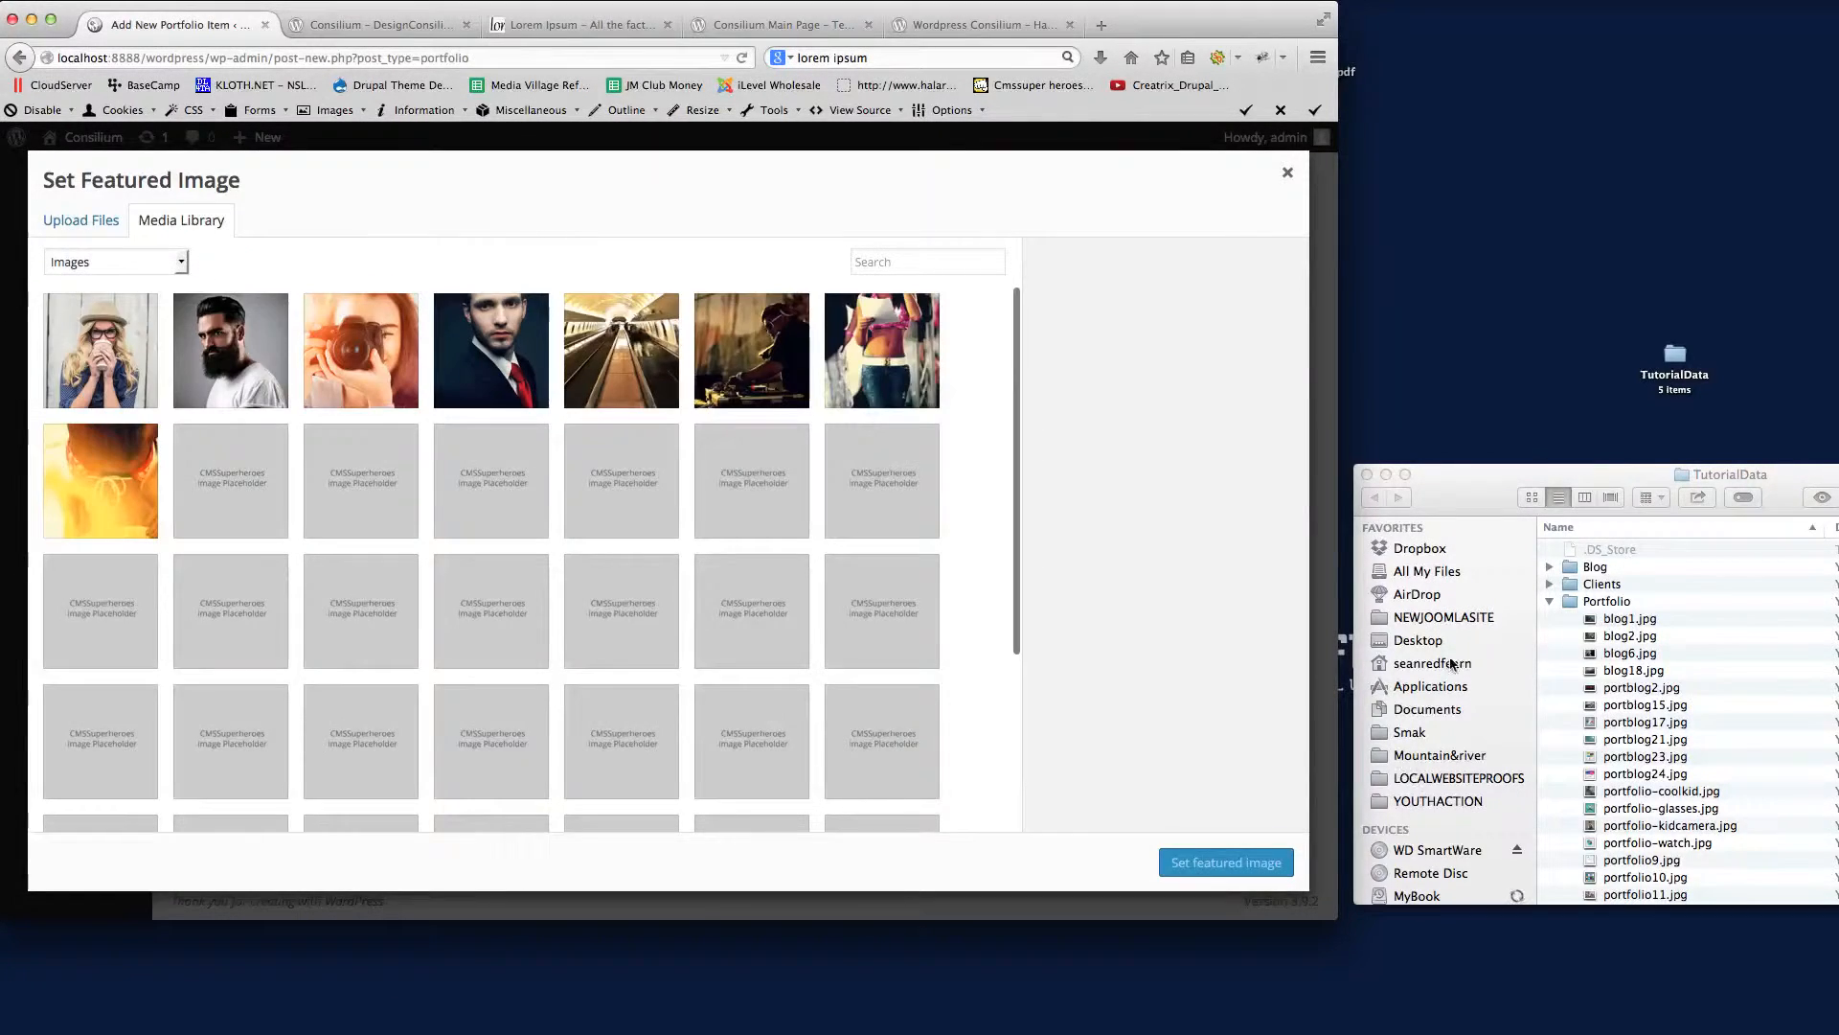
left_click_drag(1505, 506, 1496, 421)
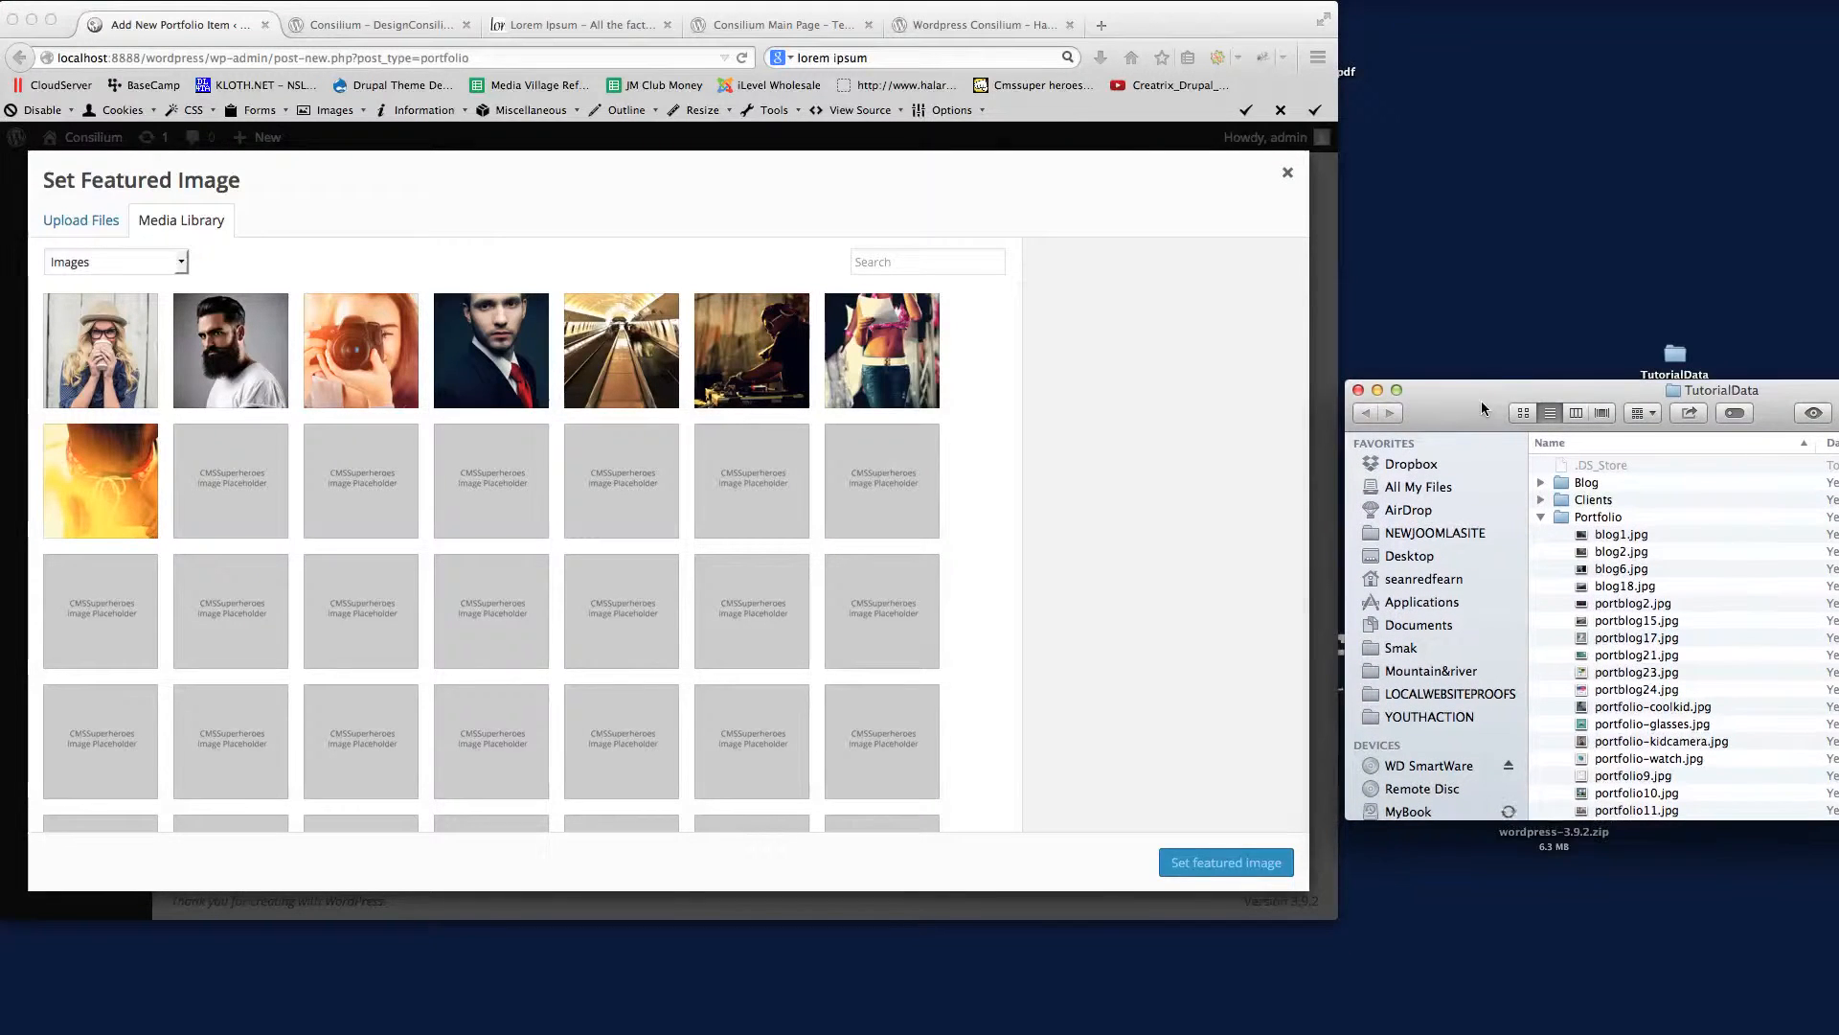
scroll(1698, 547, "down", 3)
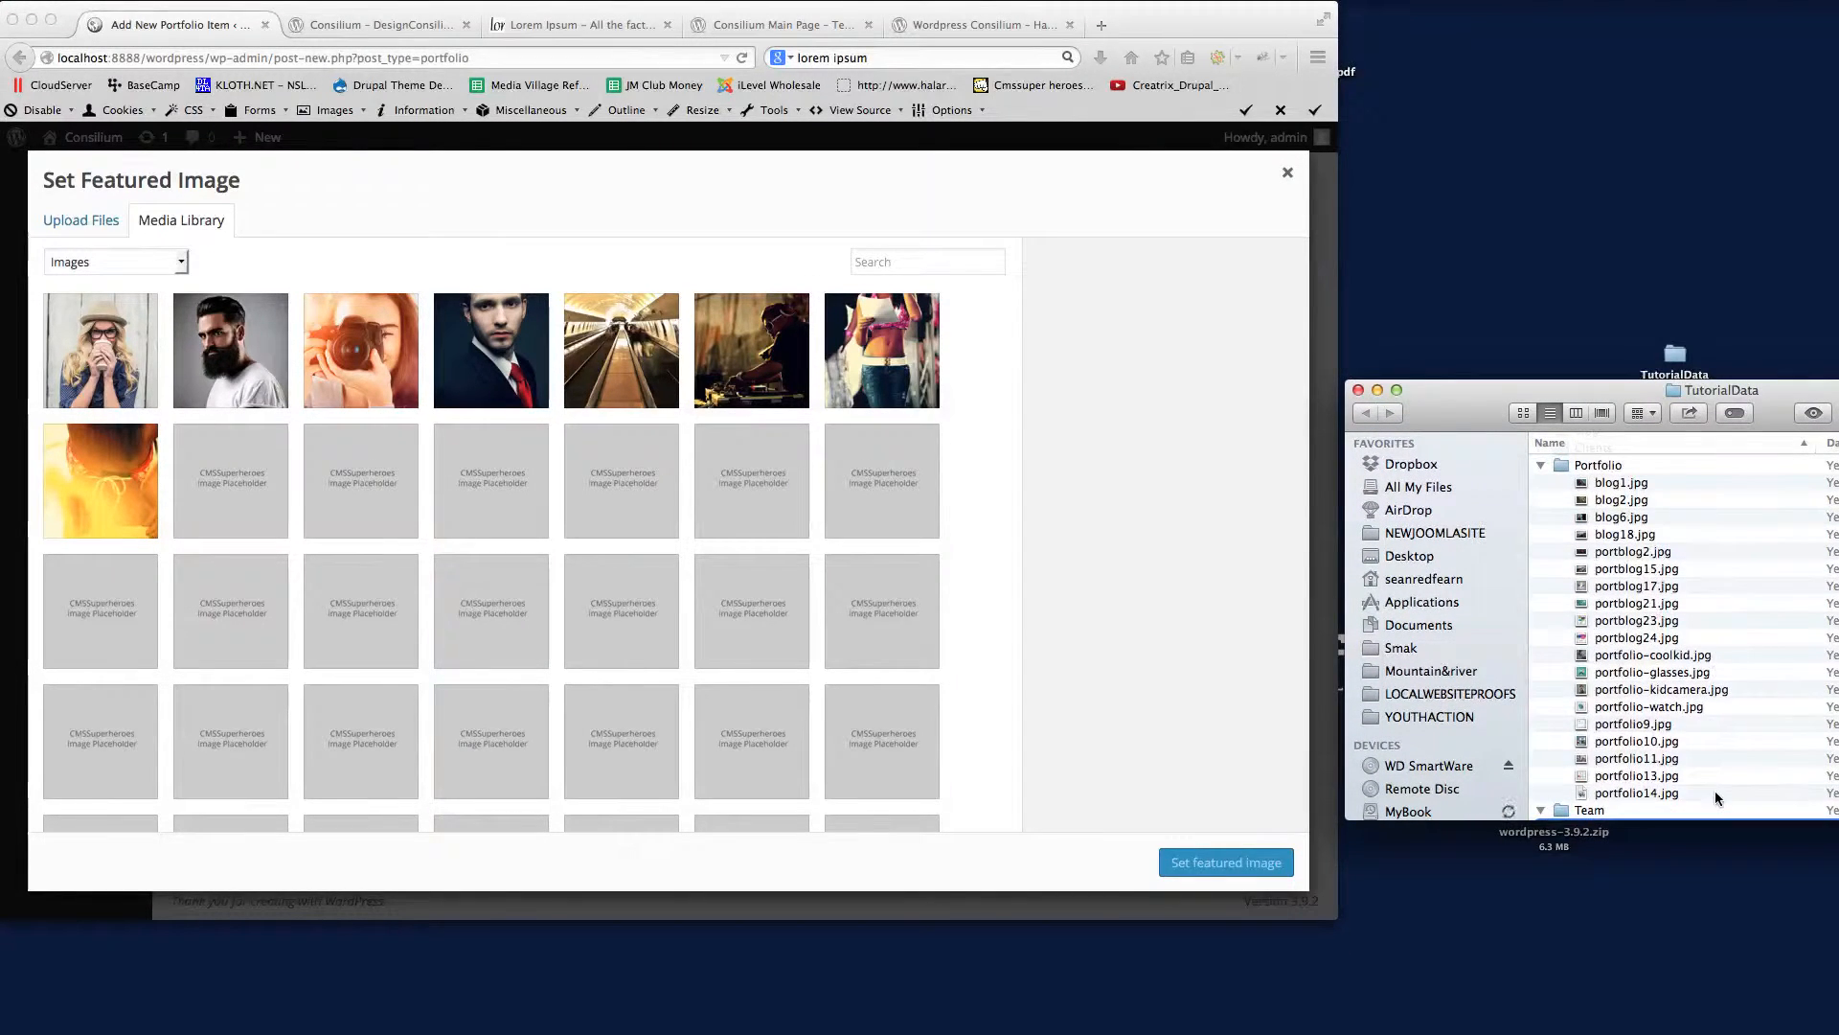
left_click_drag(1715, 790, 1710, 490)
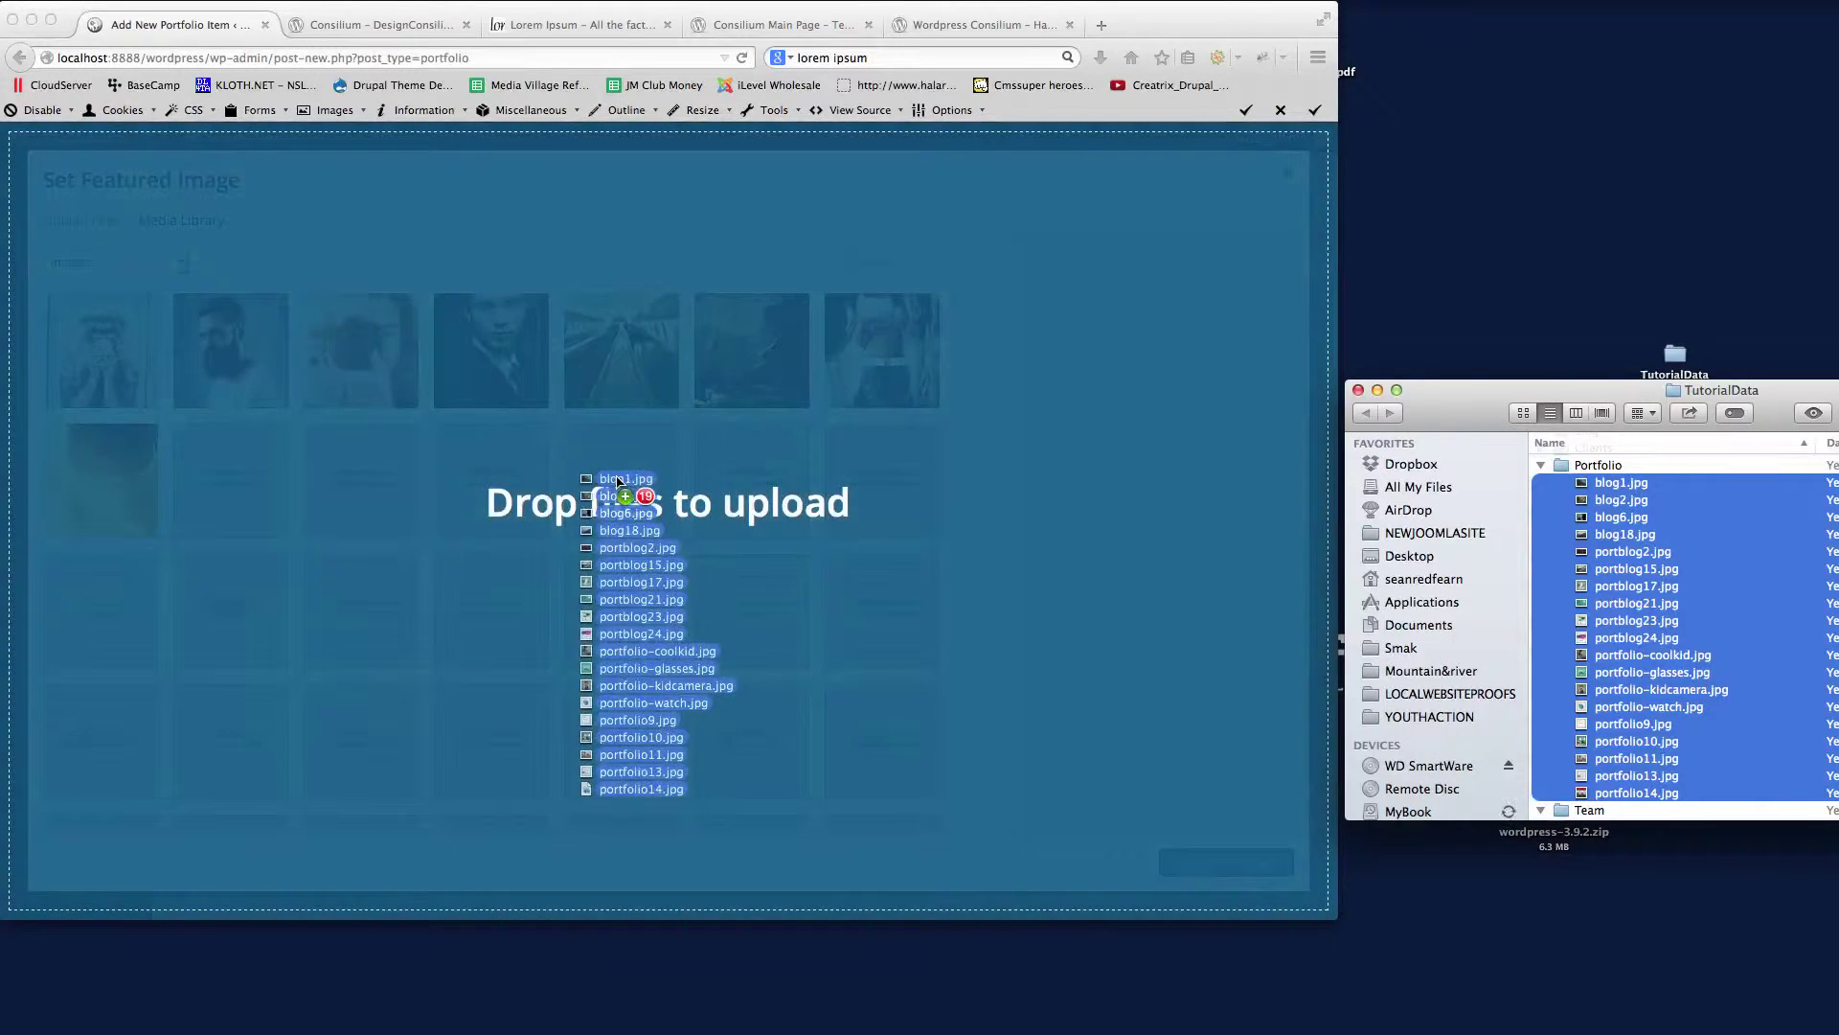
left_click_drag(1613, 487, 616, 488)
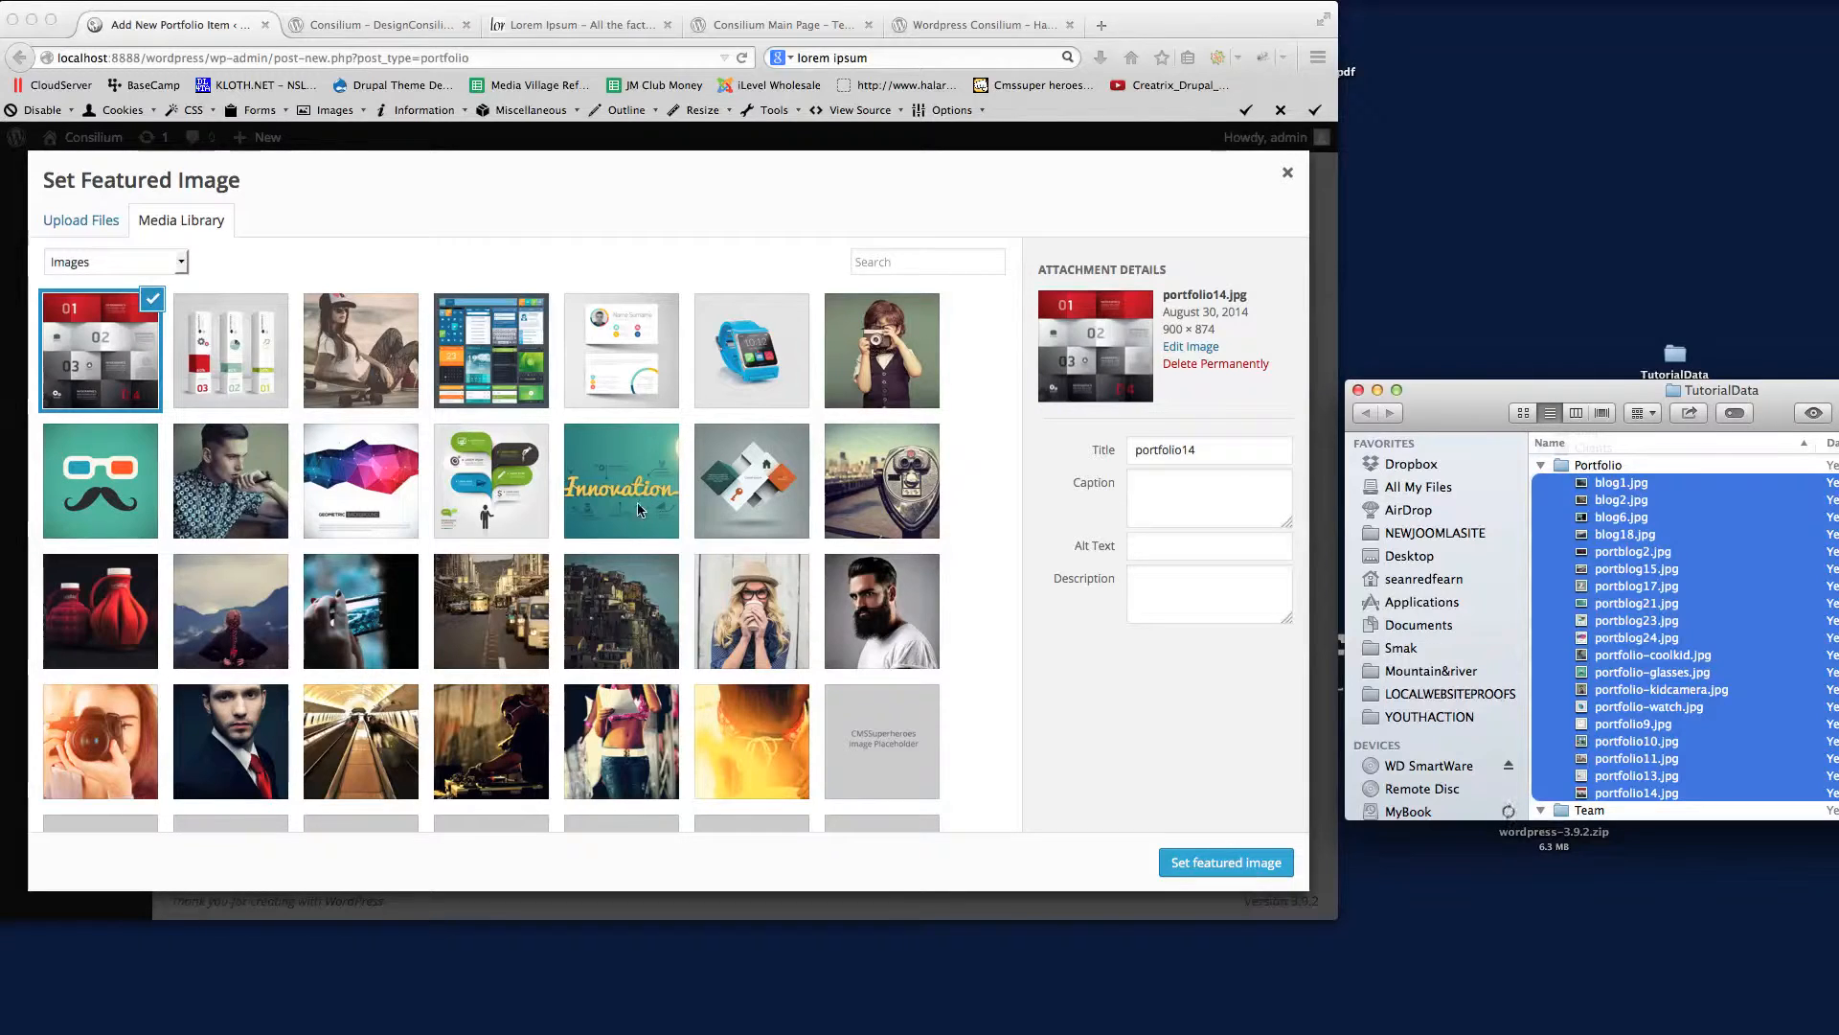
left_click(881, 385)
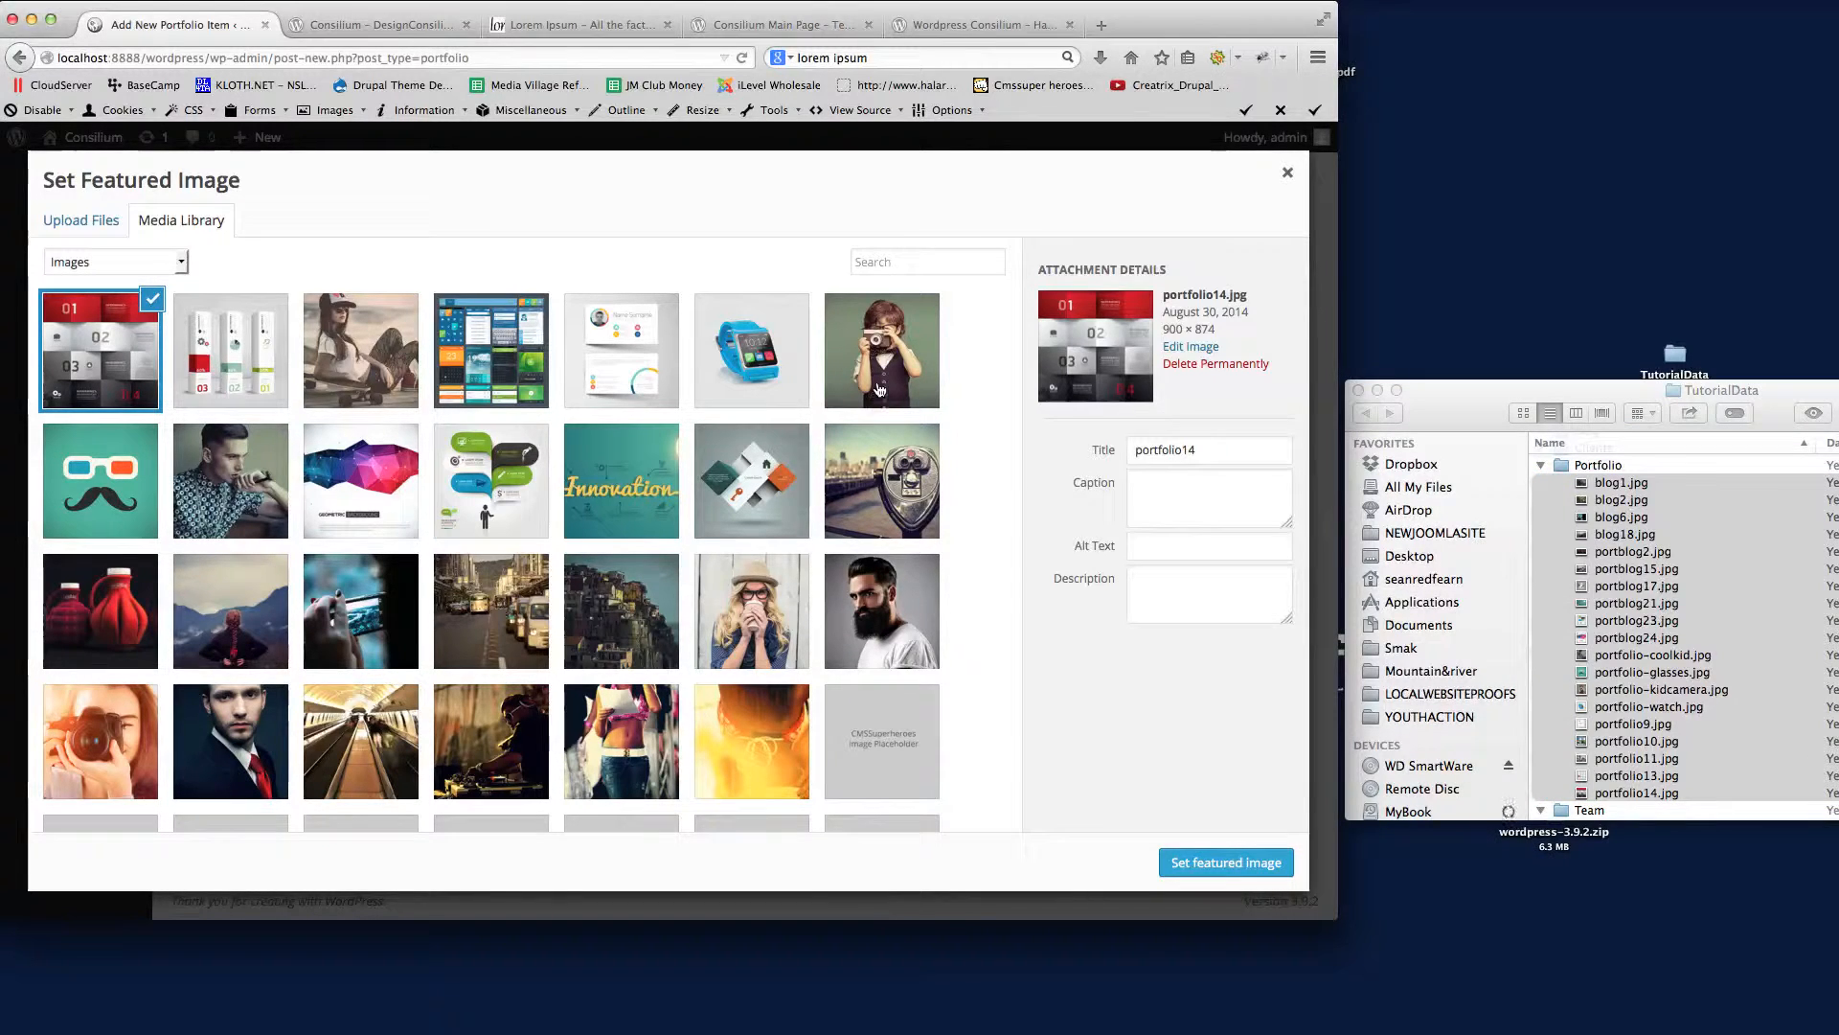
left_click(879, 388)
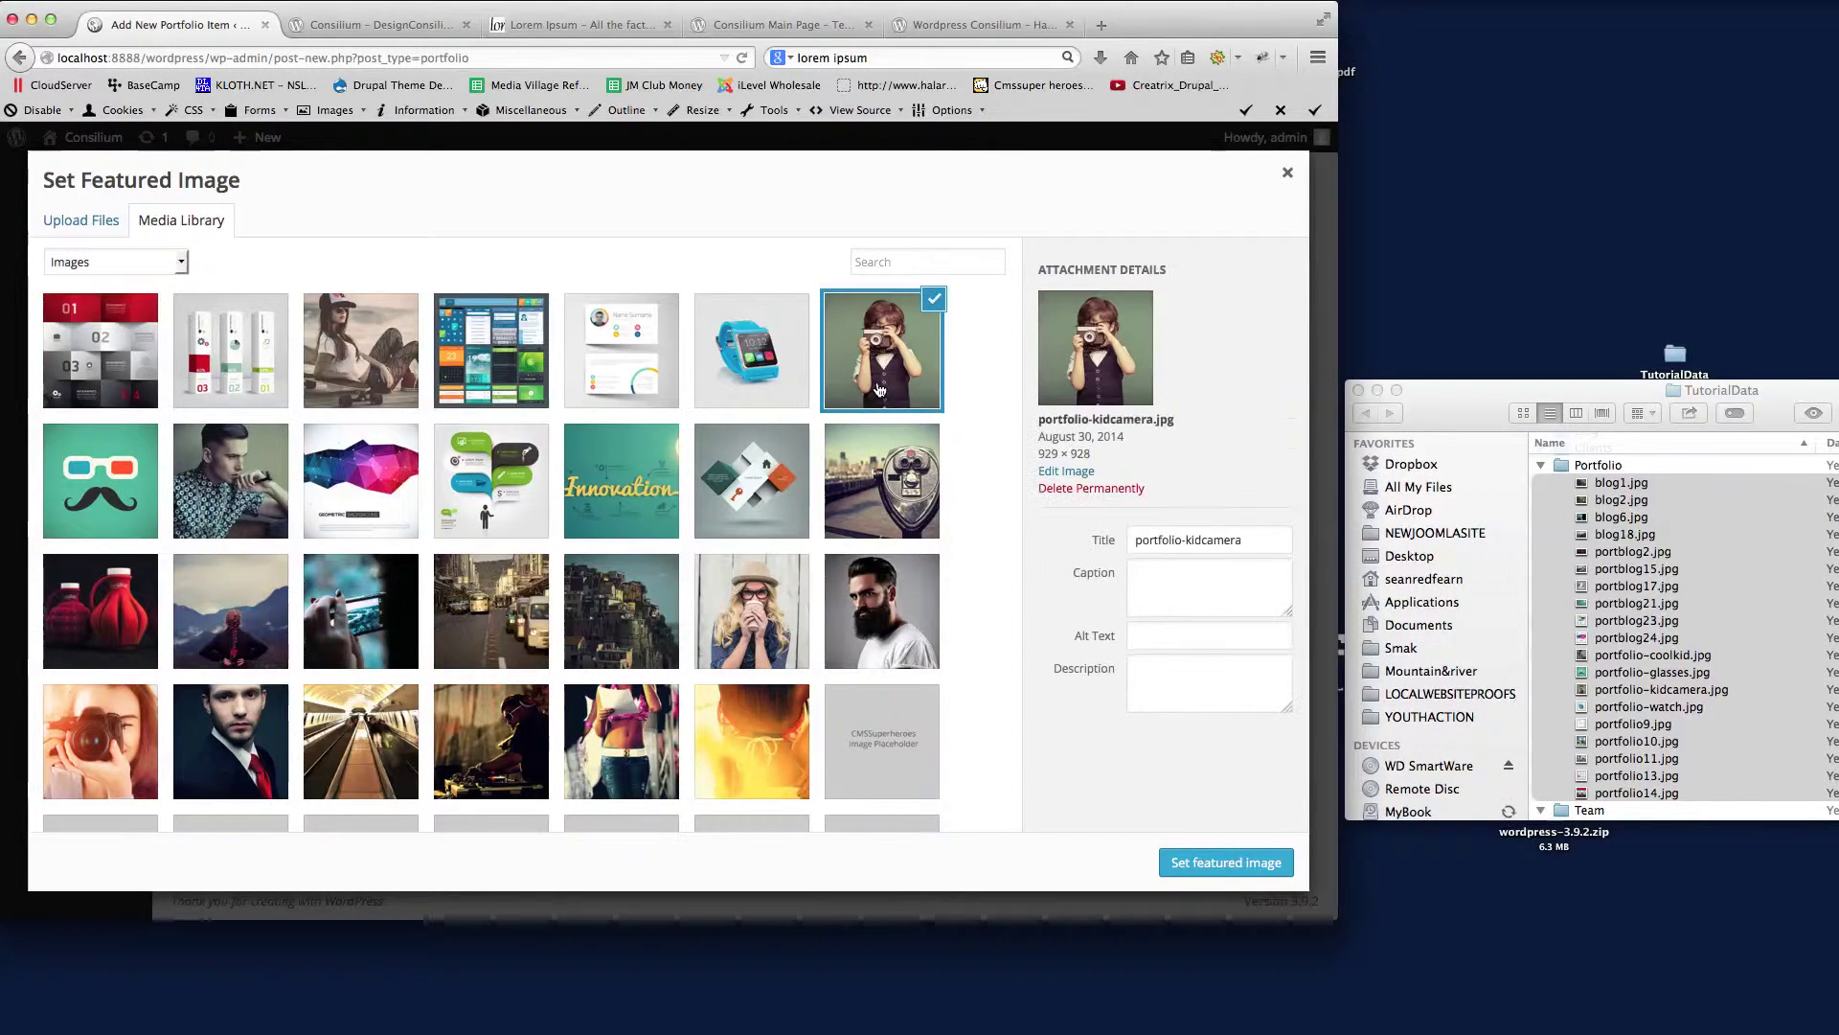
- Set the kid-with-camera photo as the featured image, checking against the demo page
left_click(1217, 863)
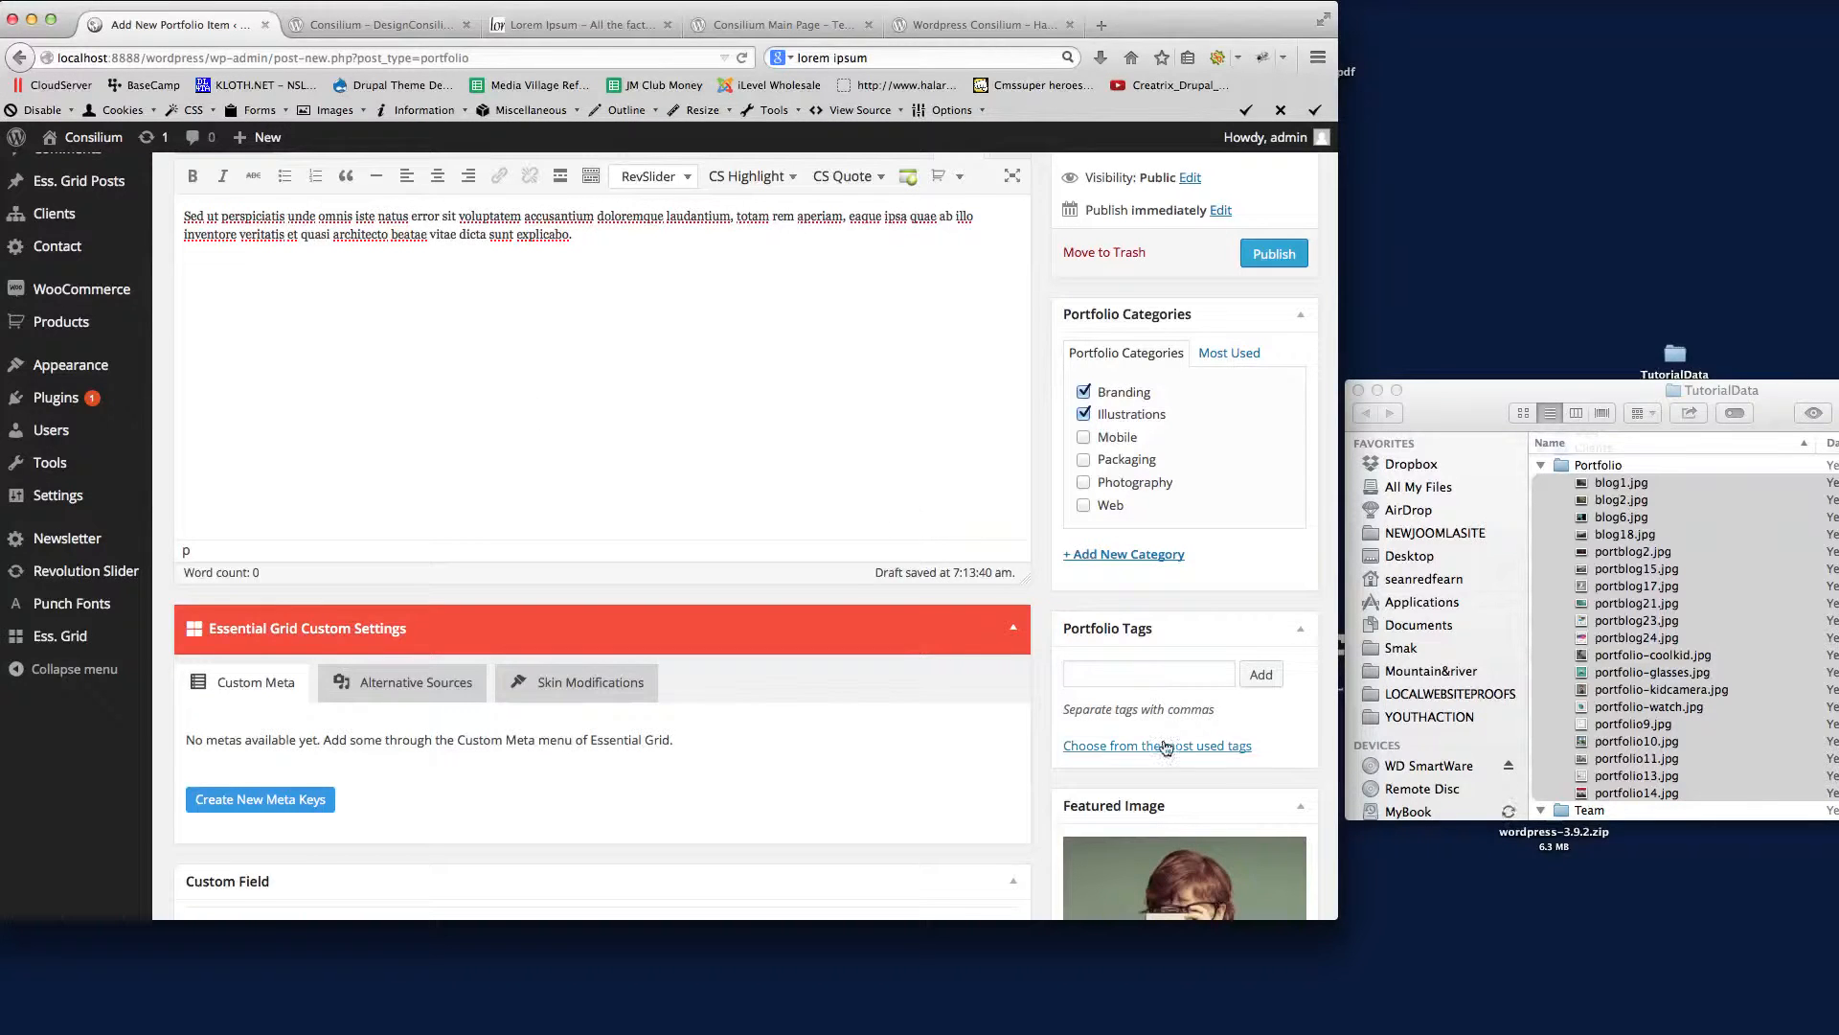
scroll(694, 424, "up", 2)
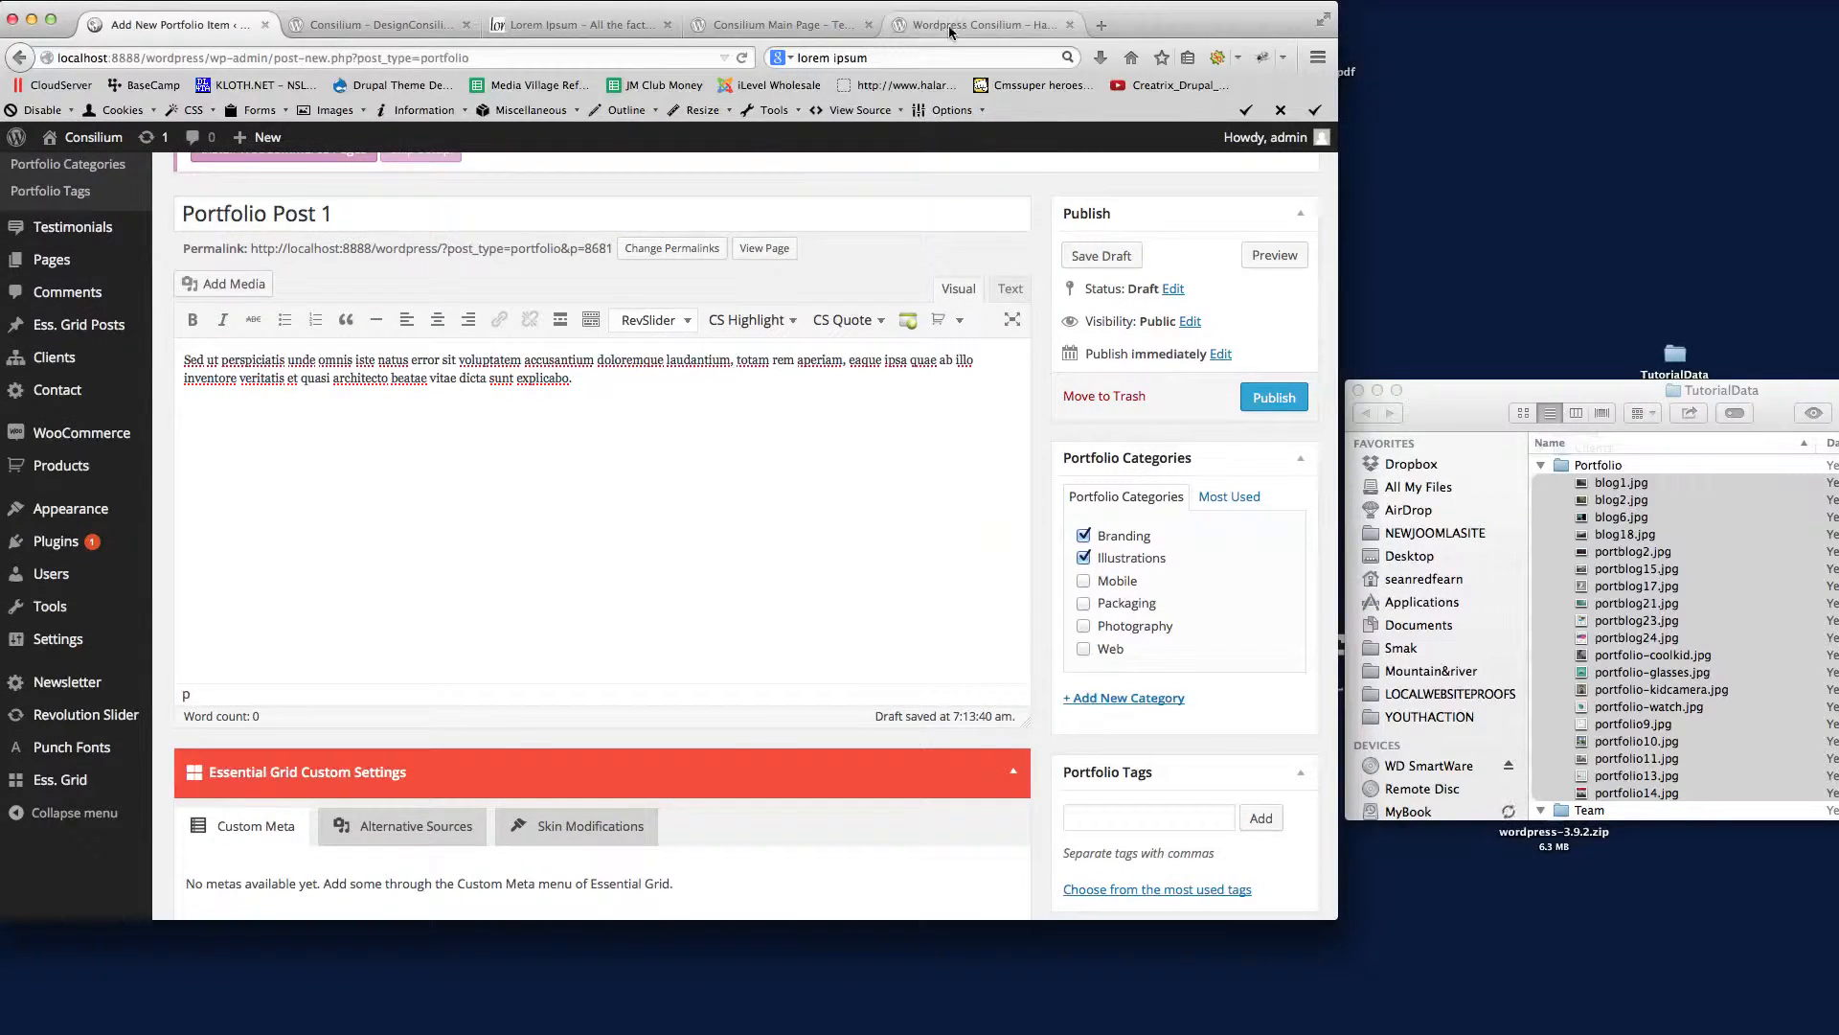
left_click(950, 27)
scroll(1233, 544, "down", 5)
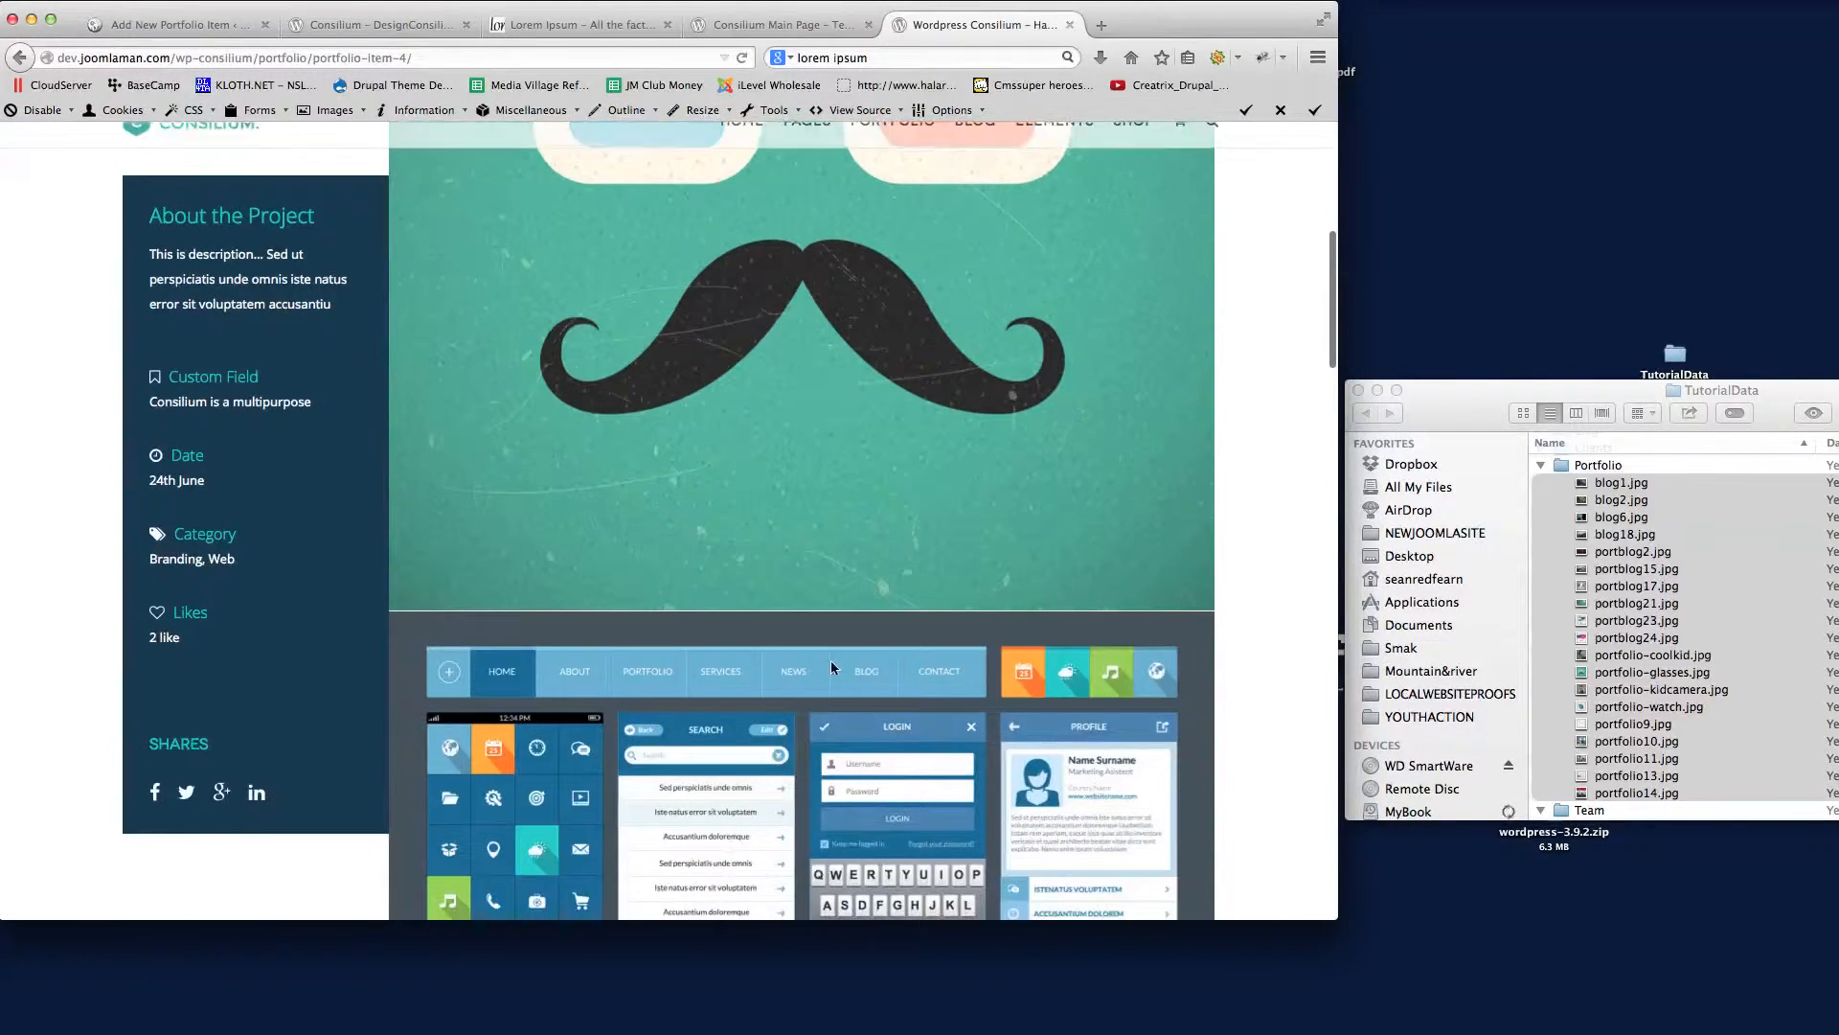
scroll(1236, 608, "down", 4)
scroll(1264, 611, "up", 4)
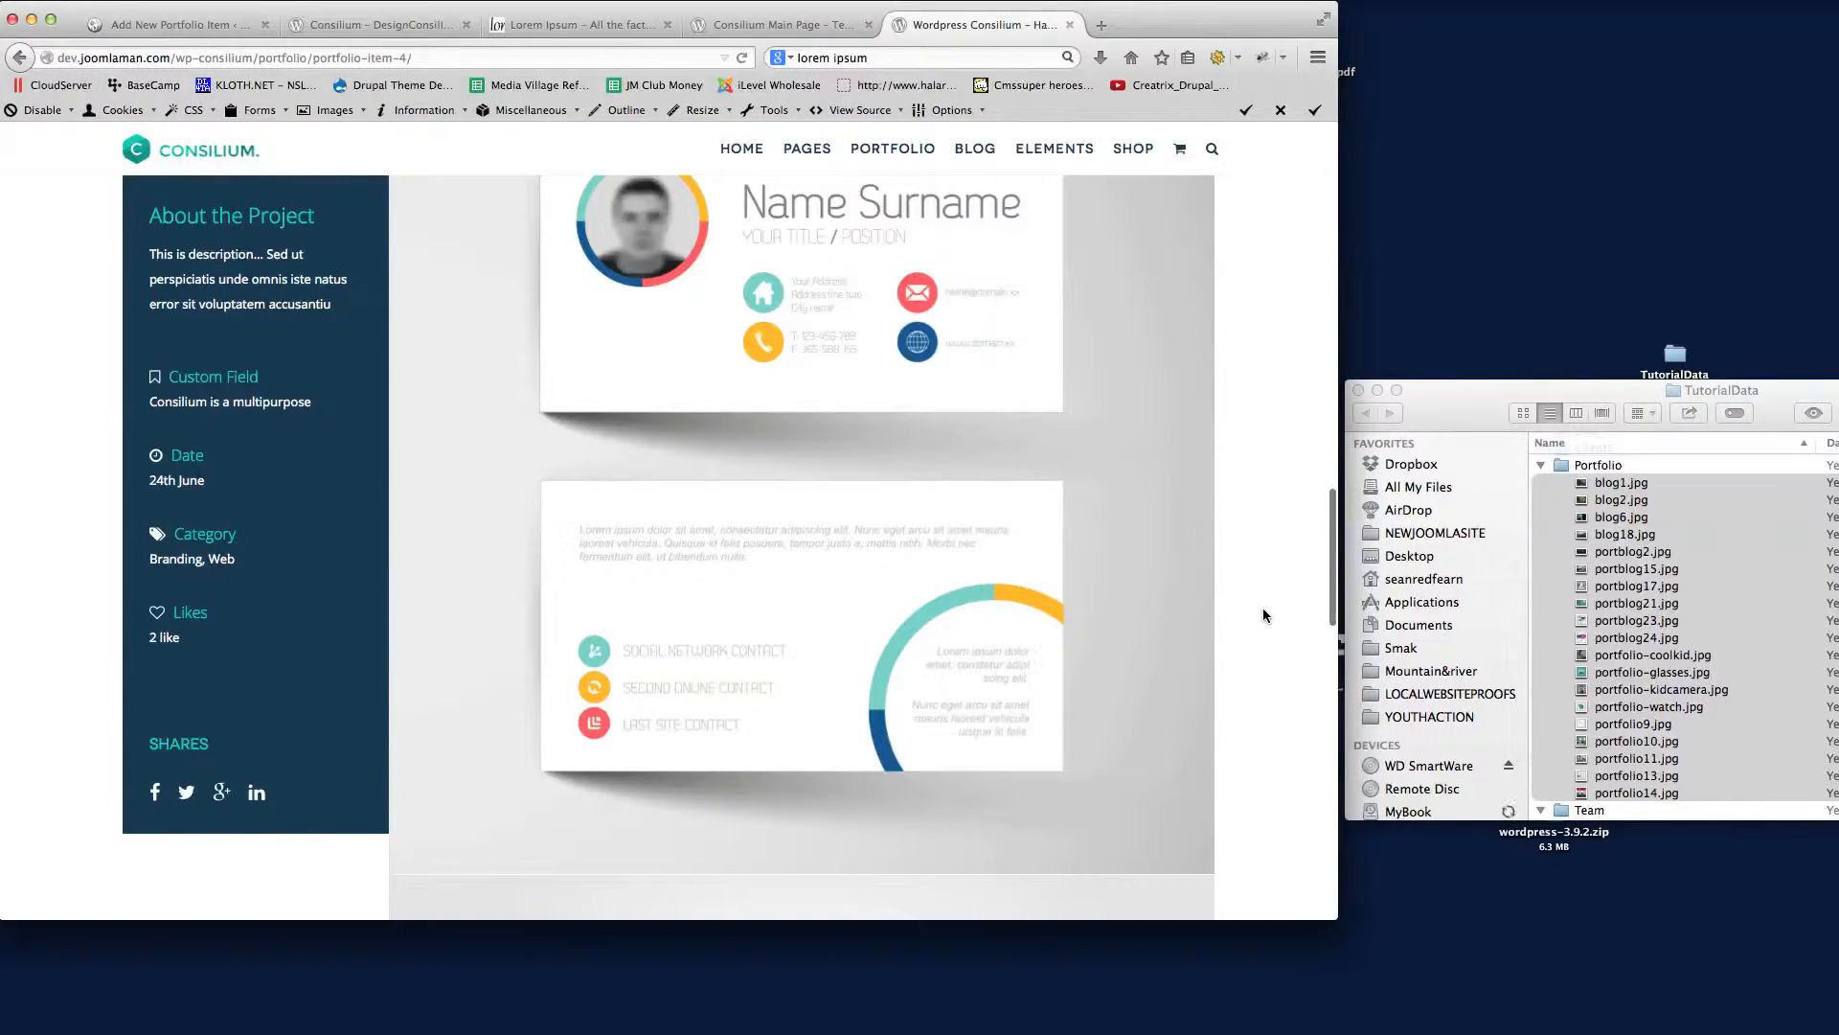
scroll(1263, 610, "up", 5)
left_click(172, 24)
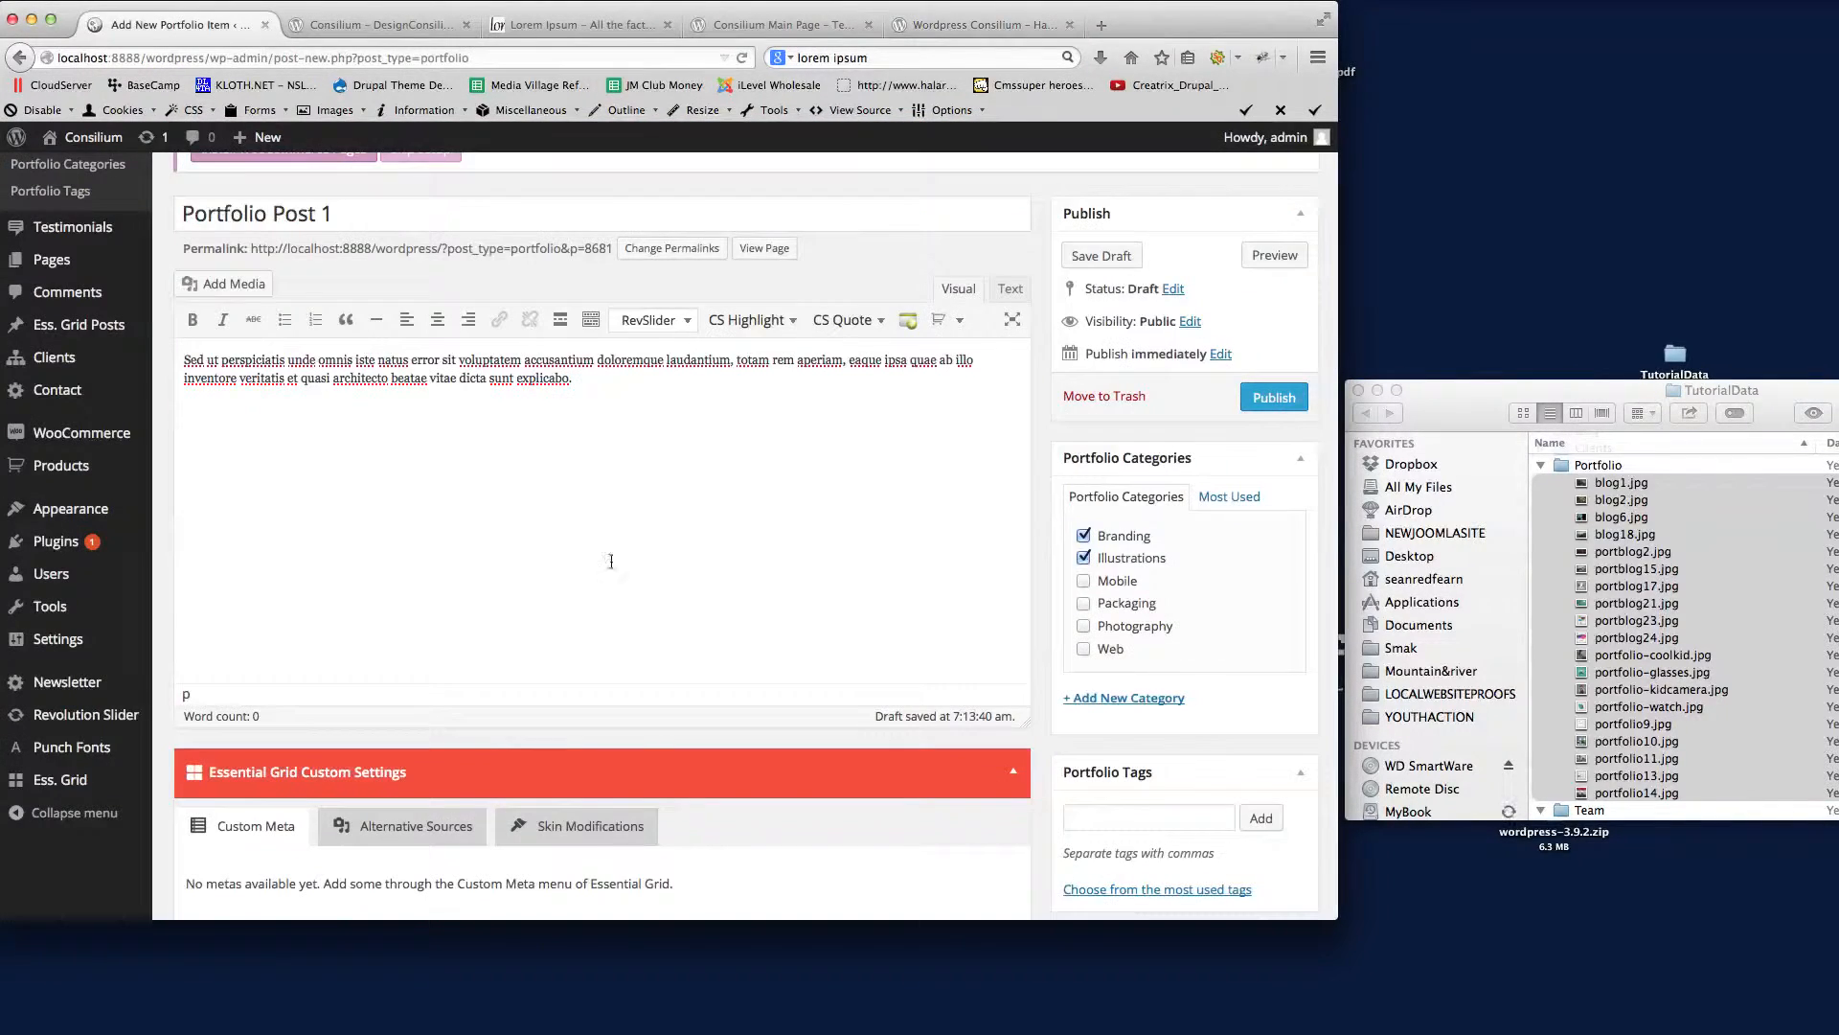
scroll(675, 503, "up", 1)
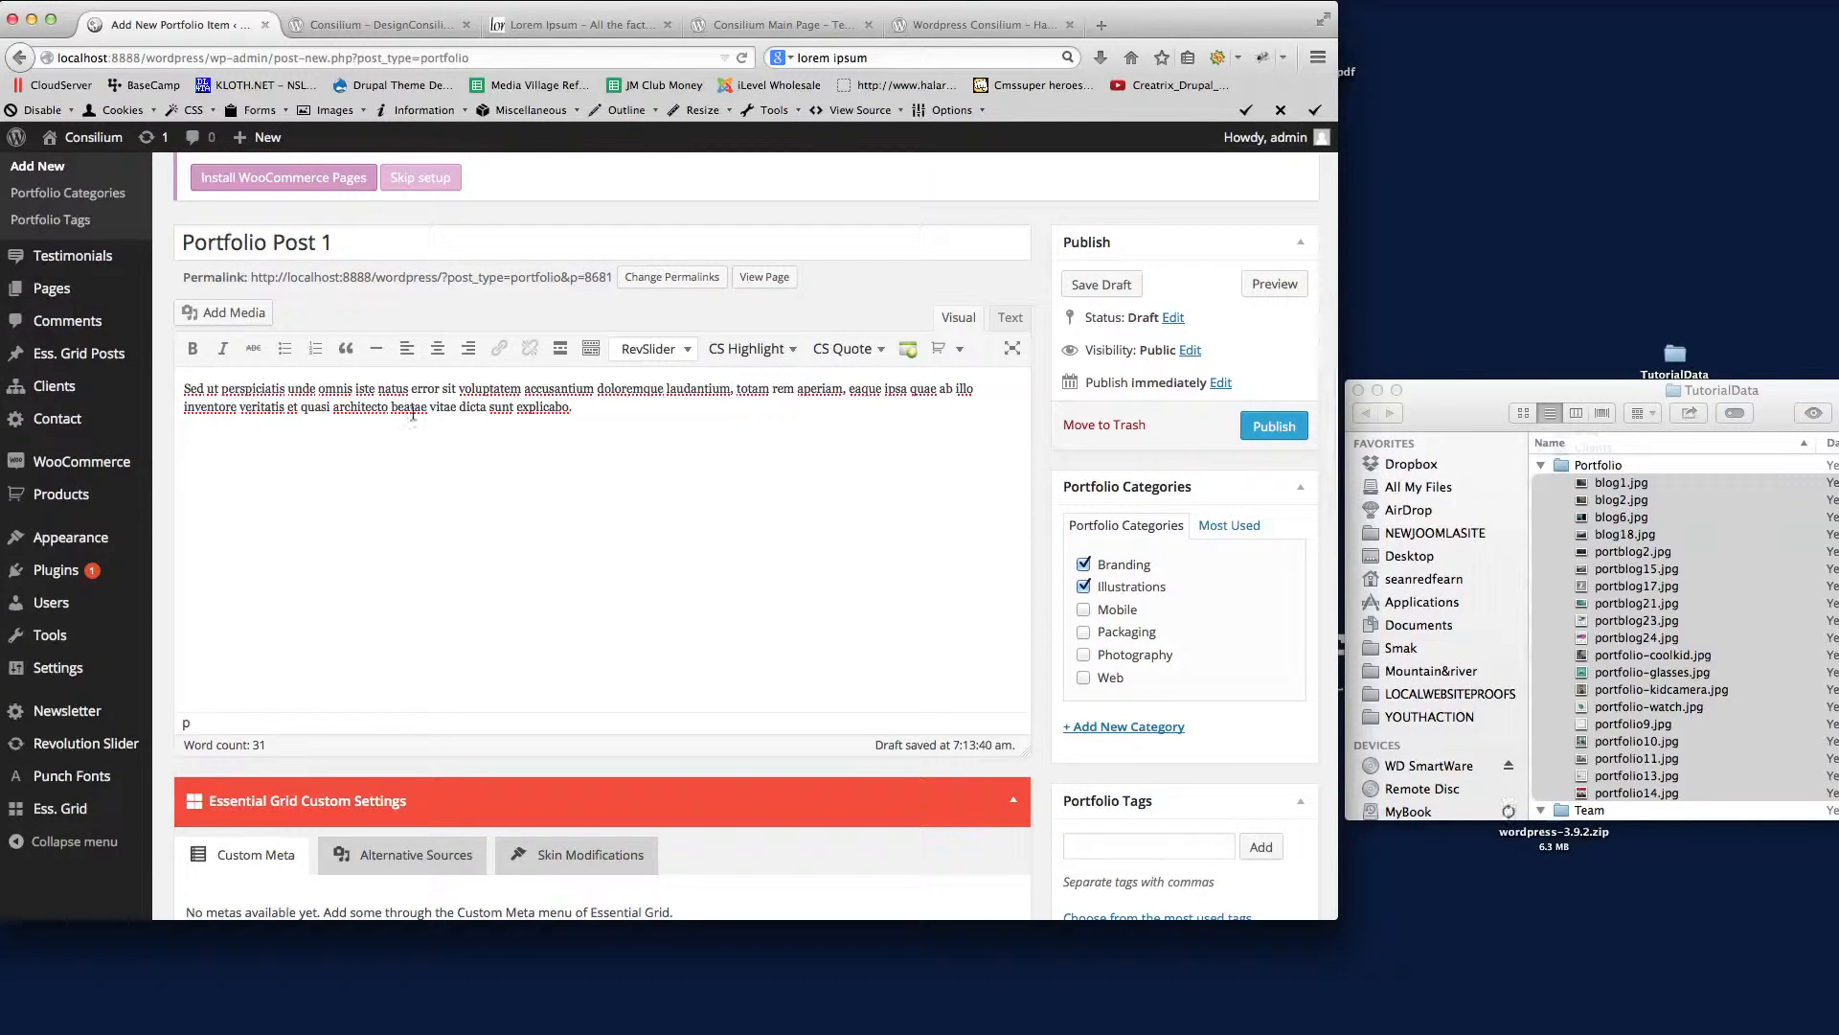
- Start a new gallery with the Innovation, red vases and binoculars images
left_click(230, 312)
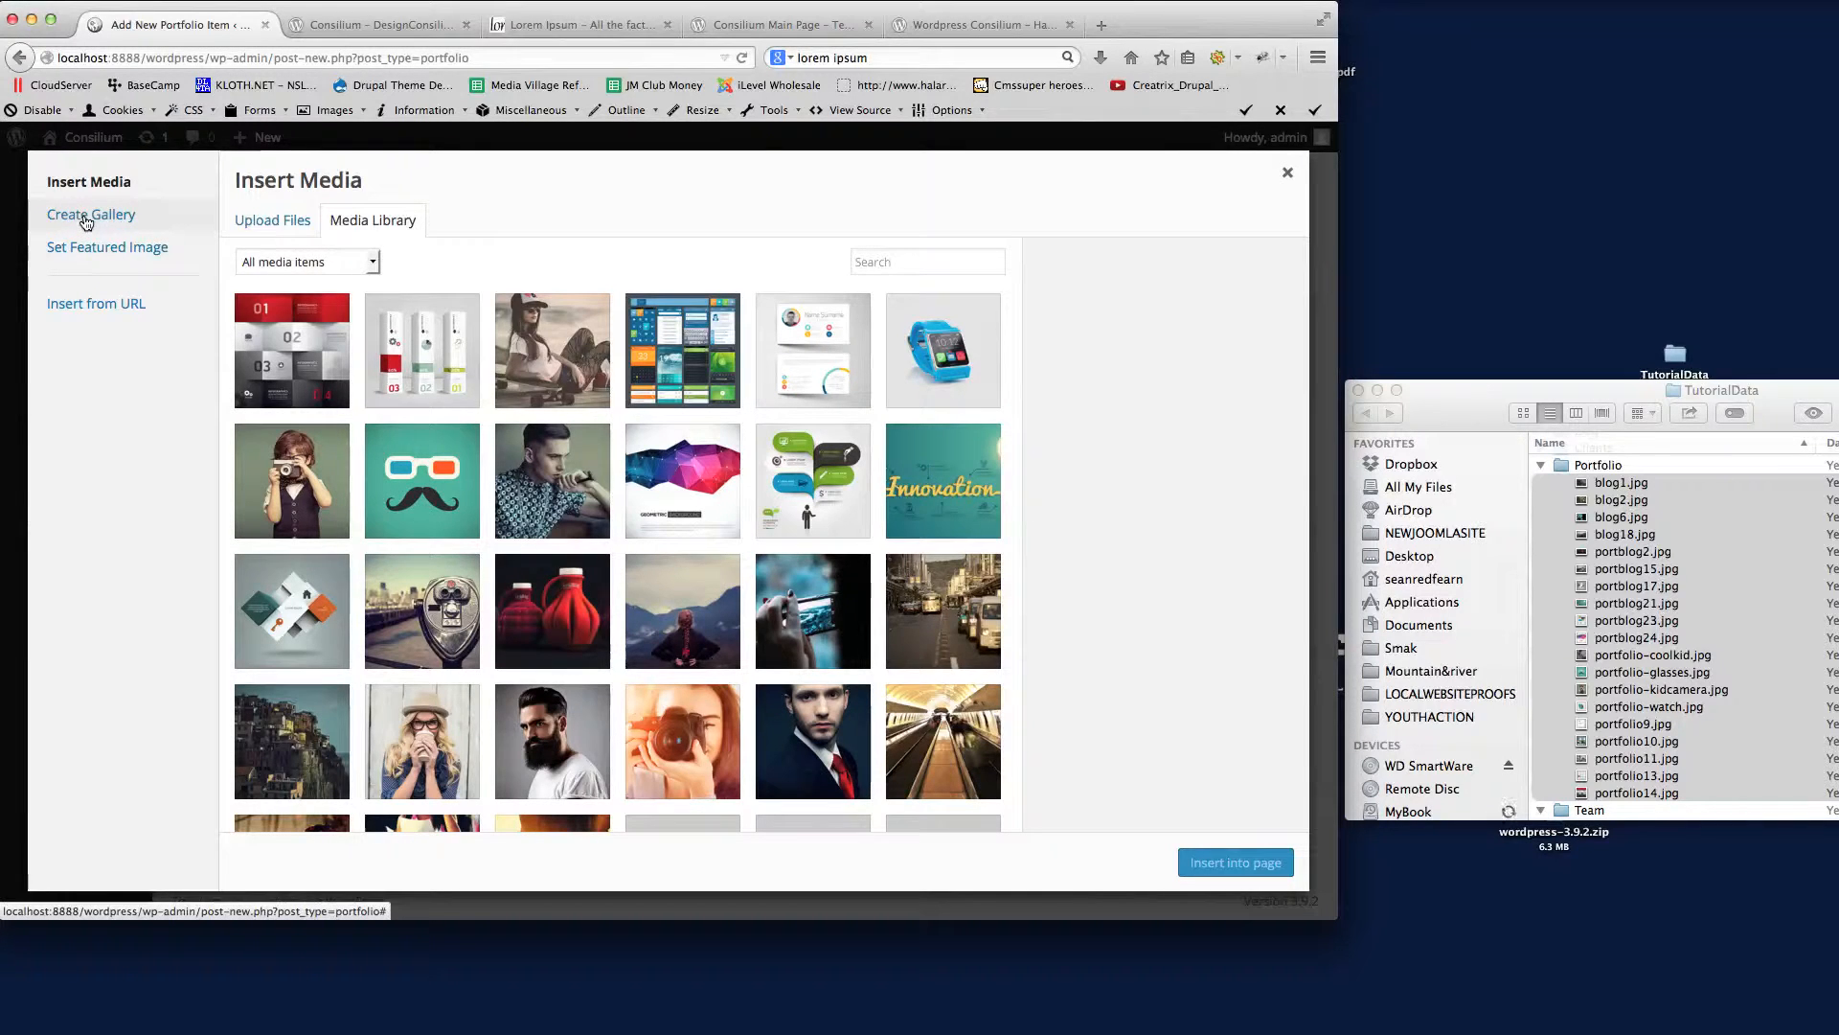
left_click(83, 224)
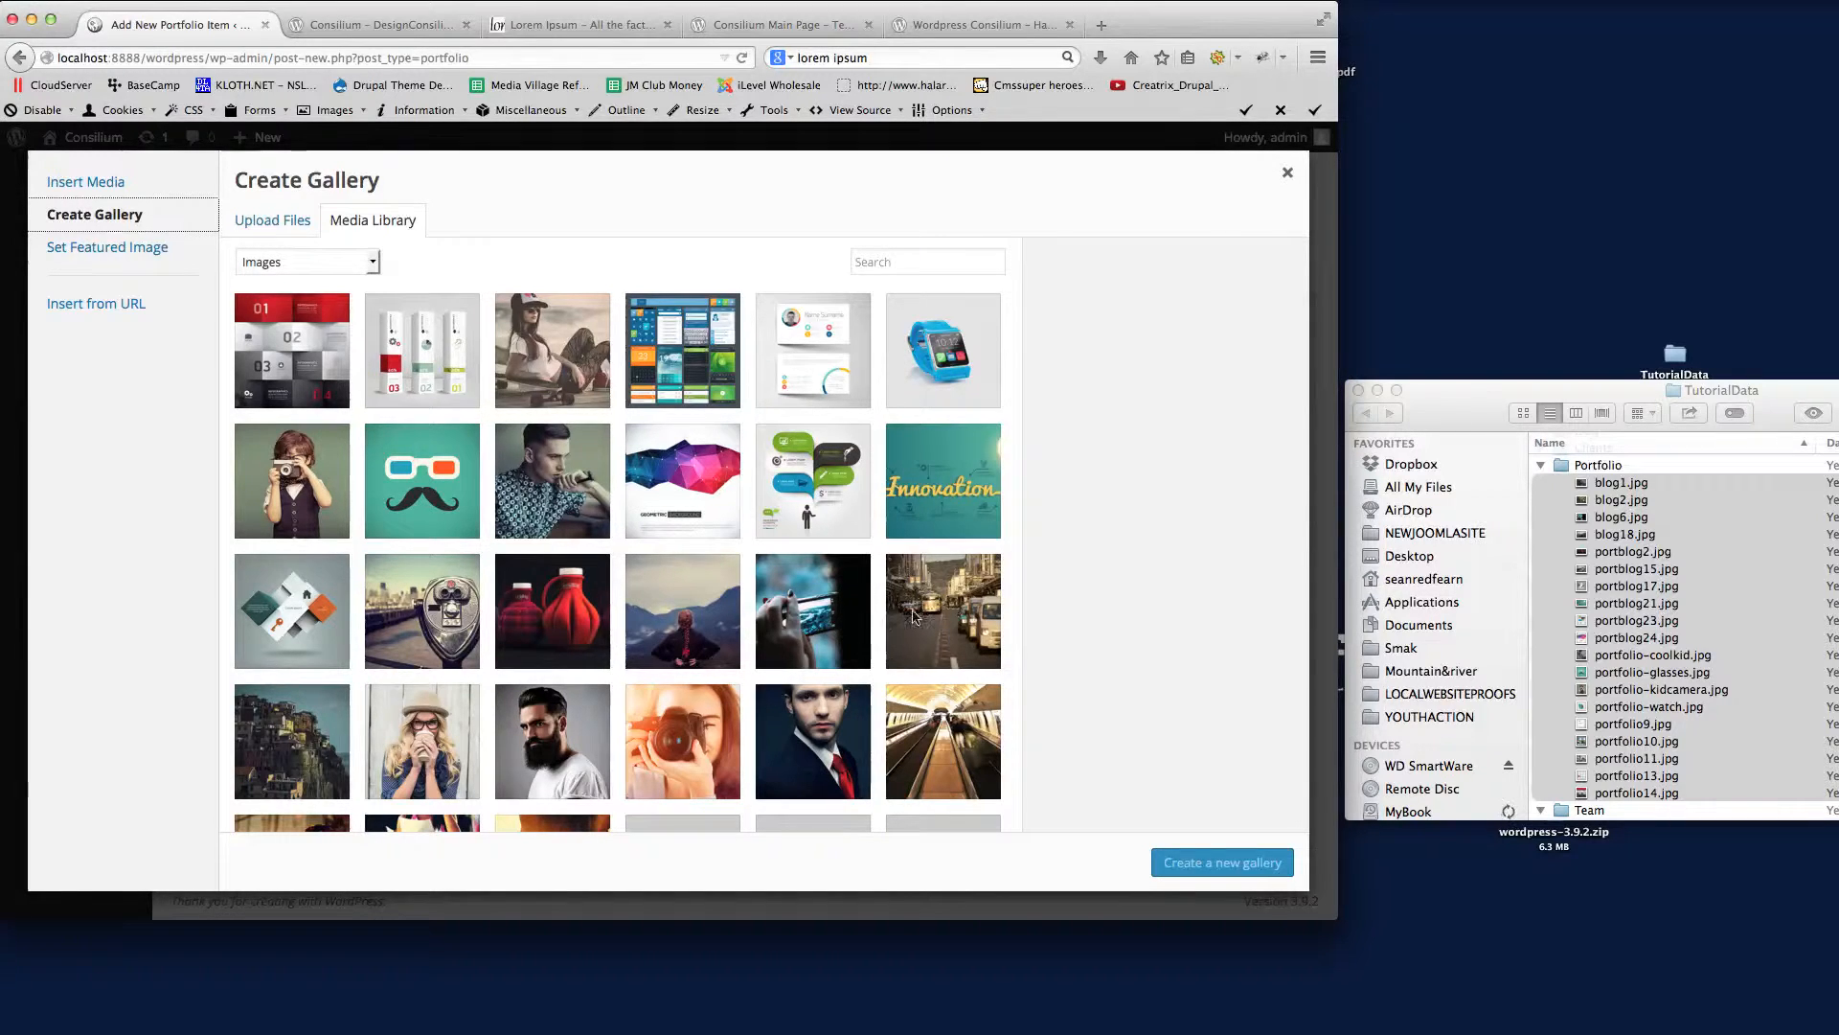
left_click(957, 487)
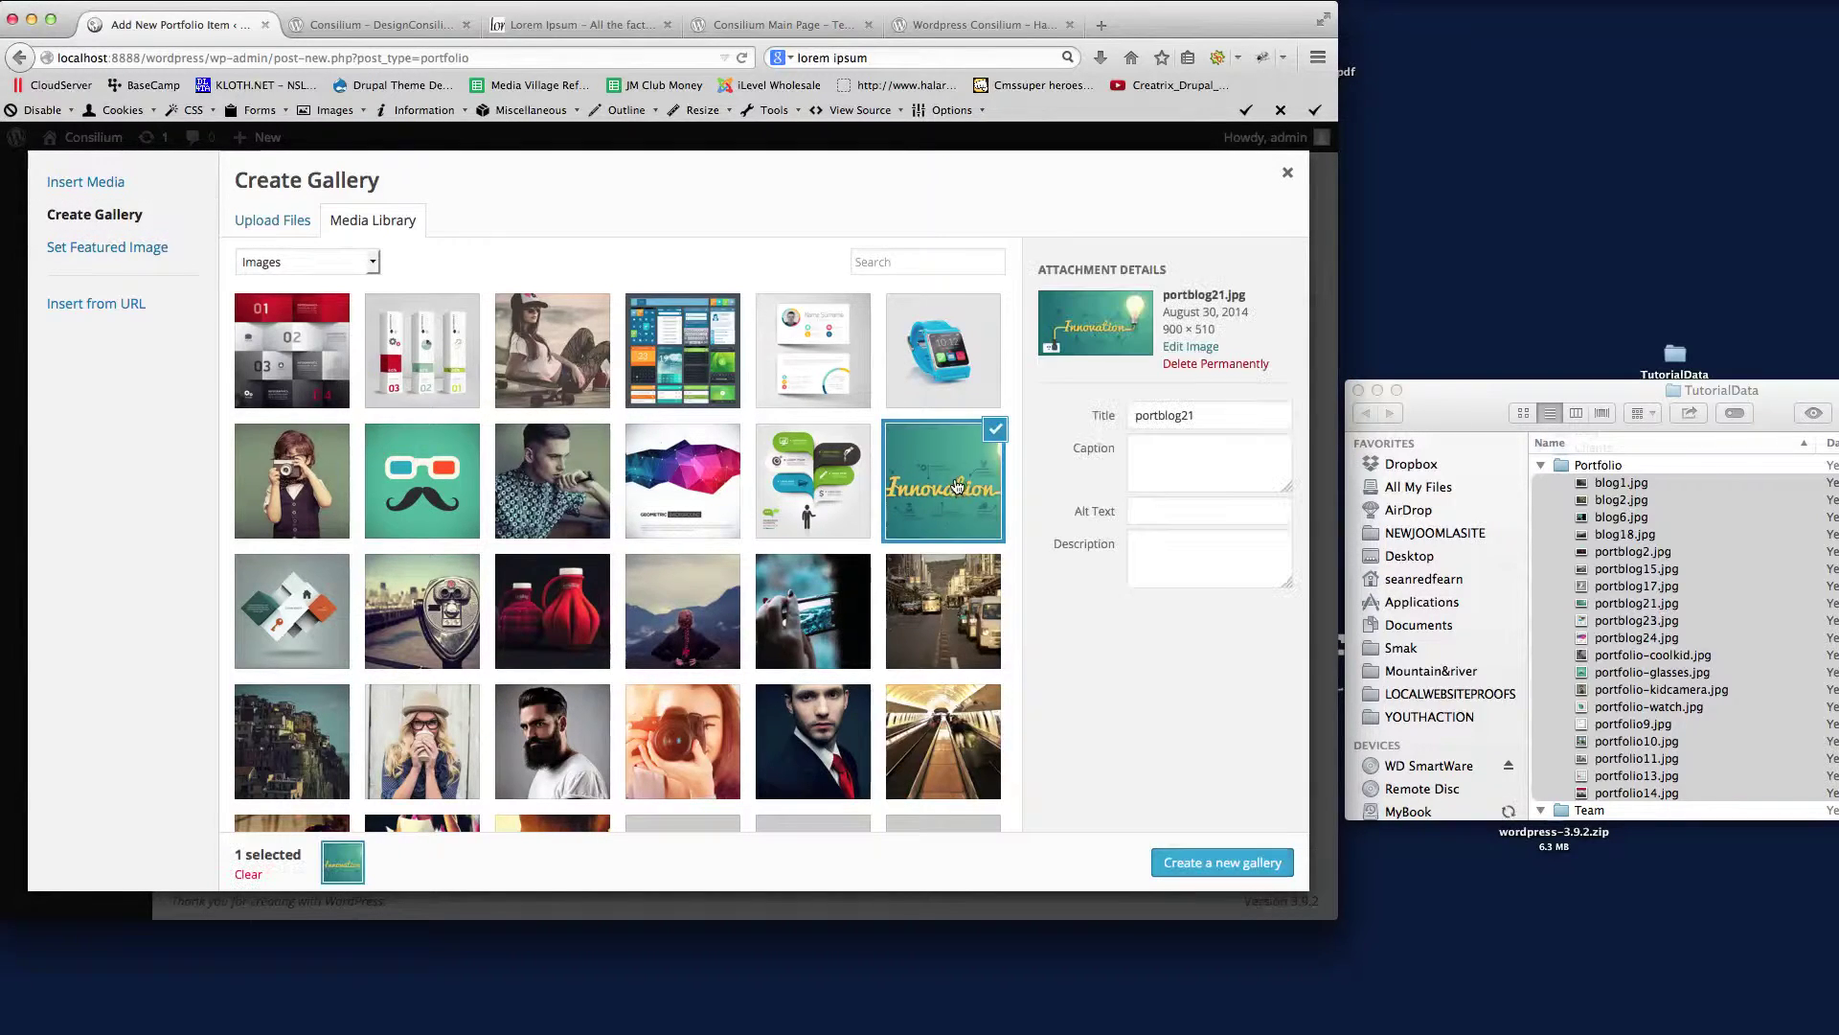
left_click(529, 656)
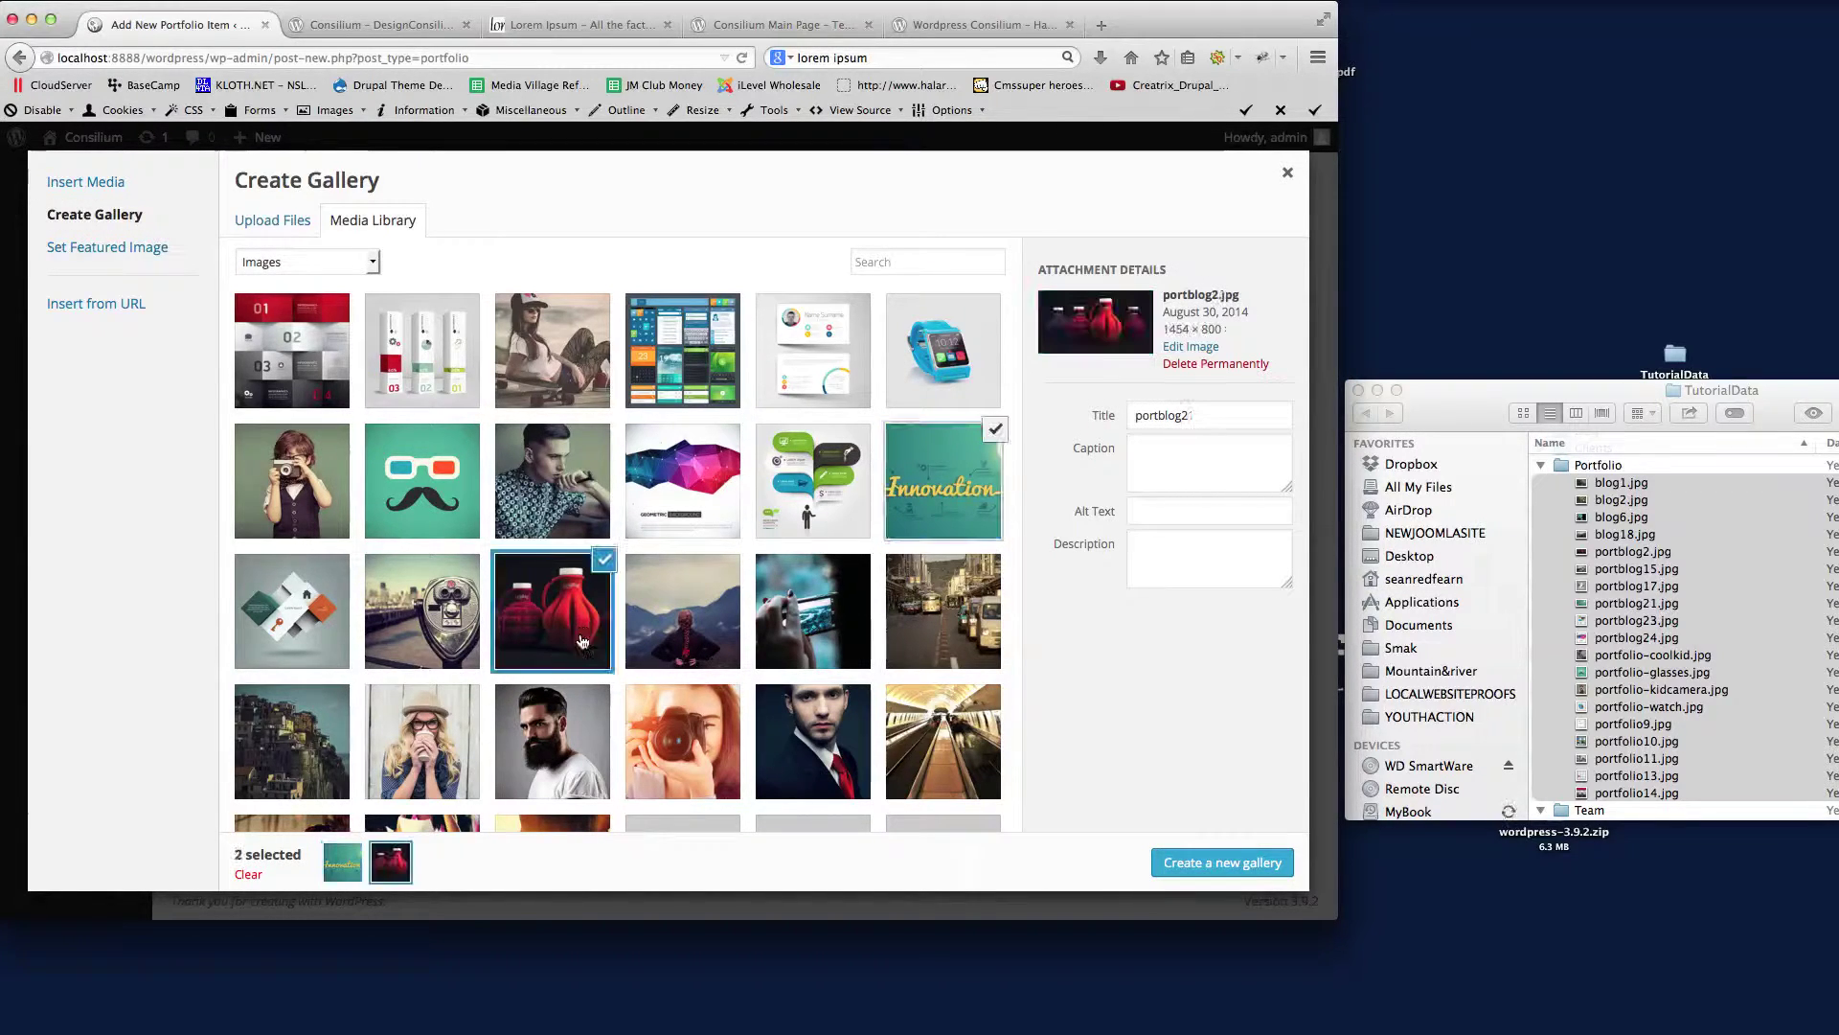
left_click(439, 643)
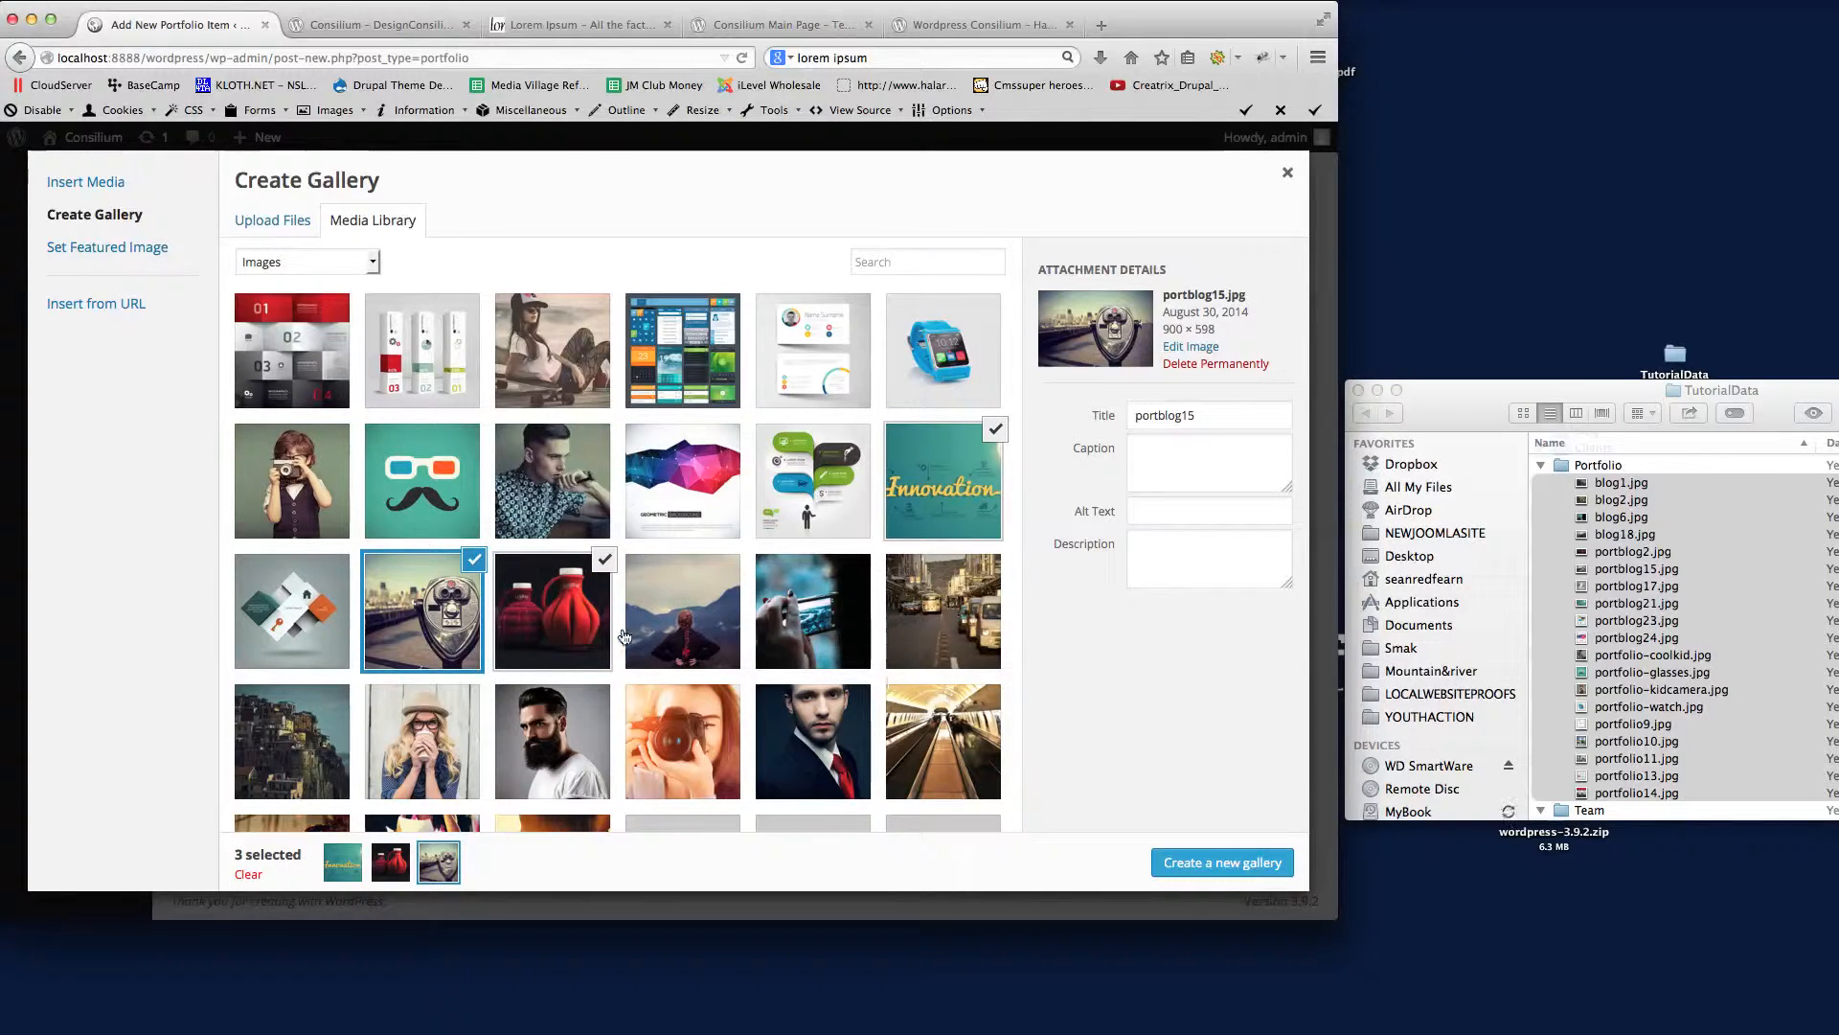
- Create the gallery and set it to a single column
left_click(1222, 865)
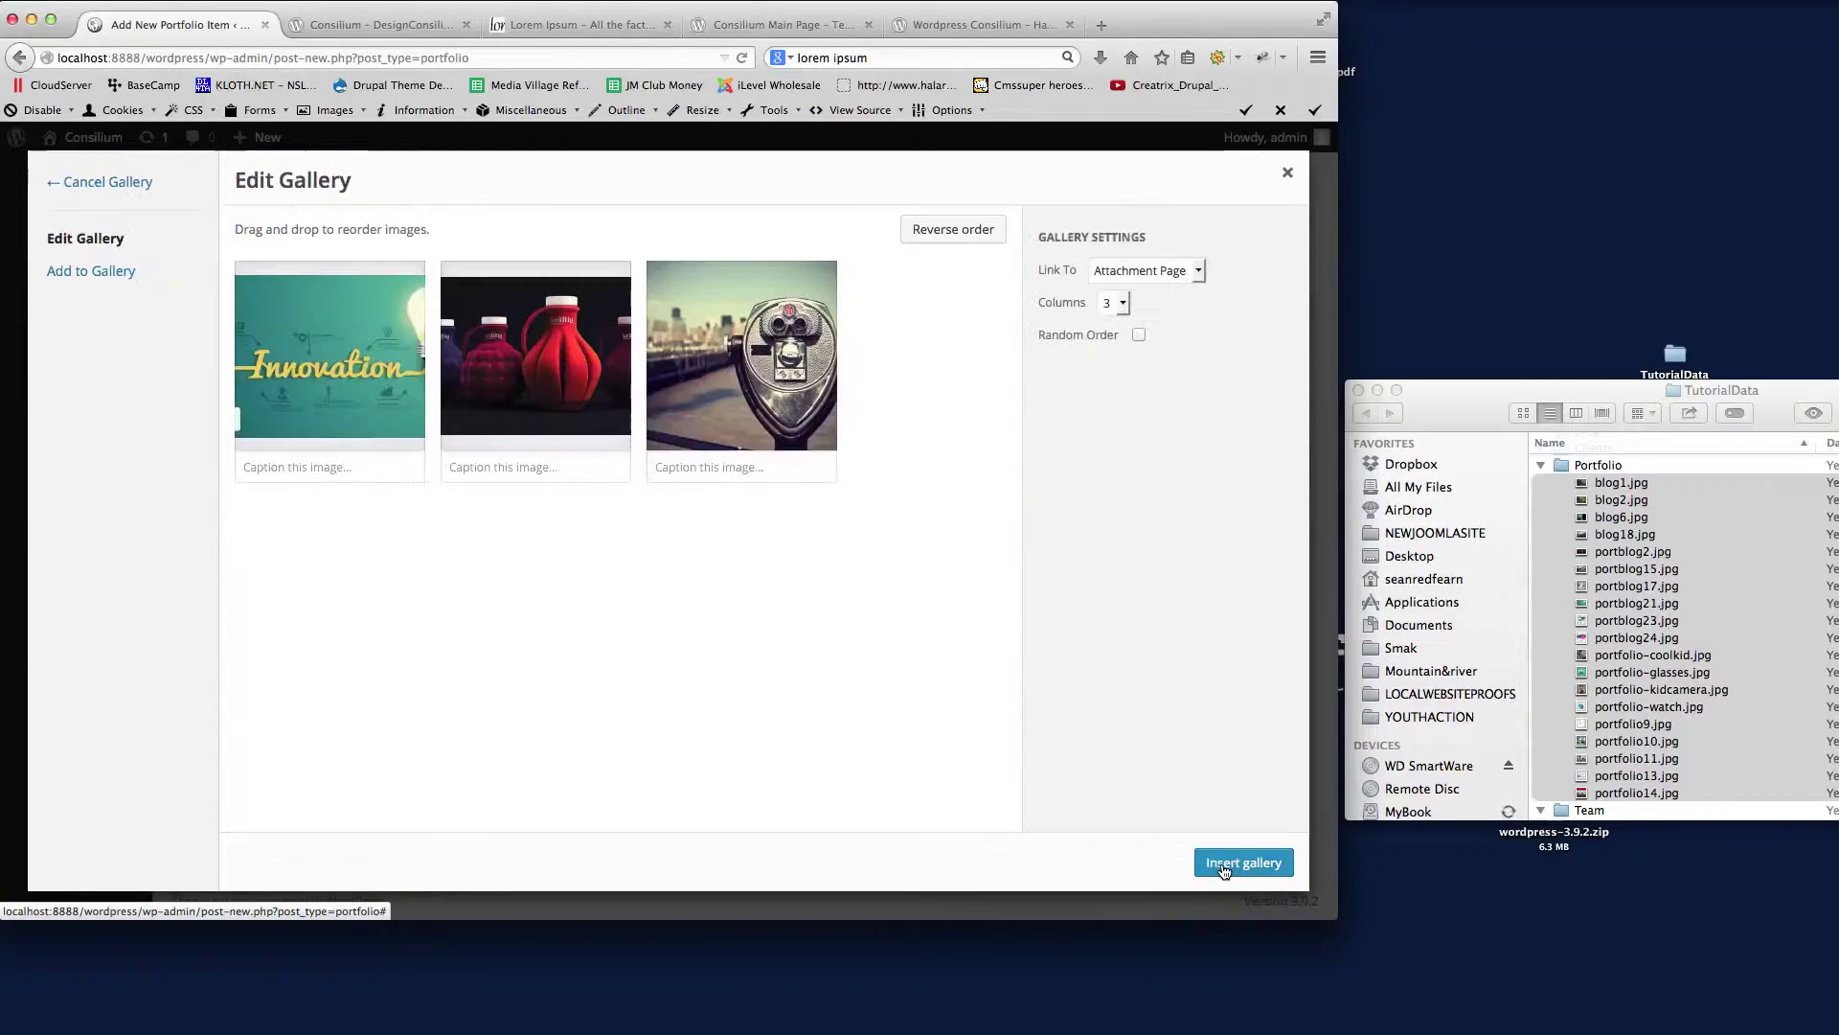
left_click(1115, 303)
left_click(1111, 329)
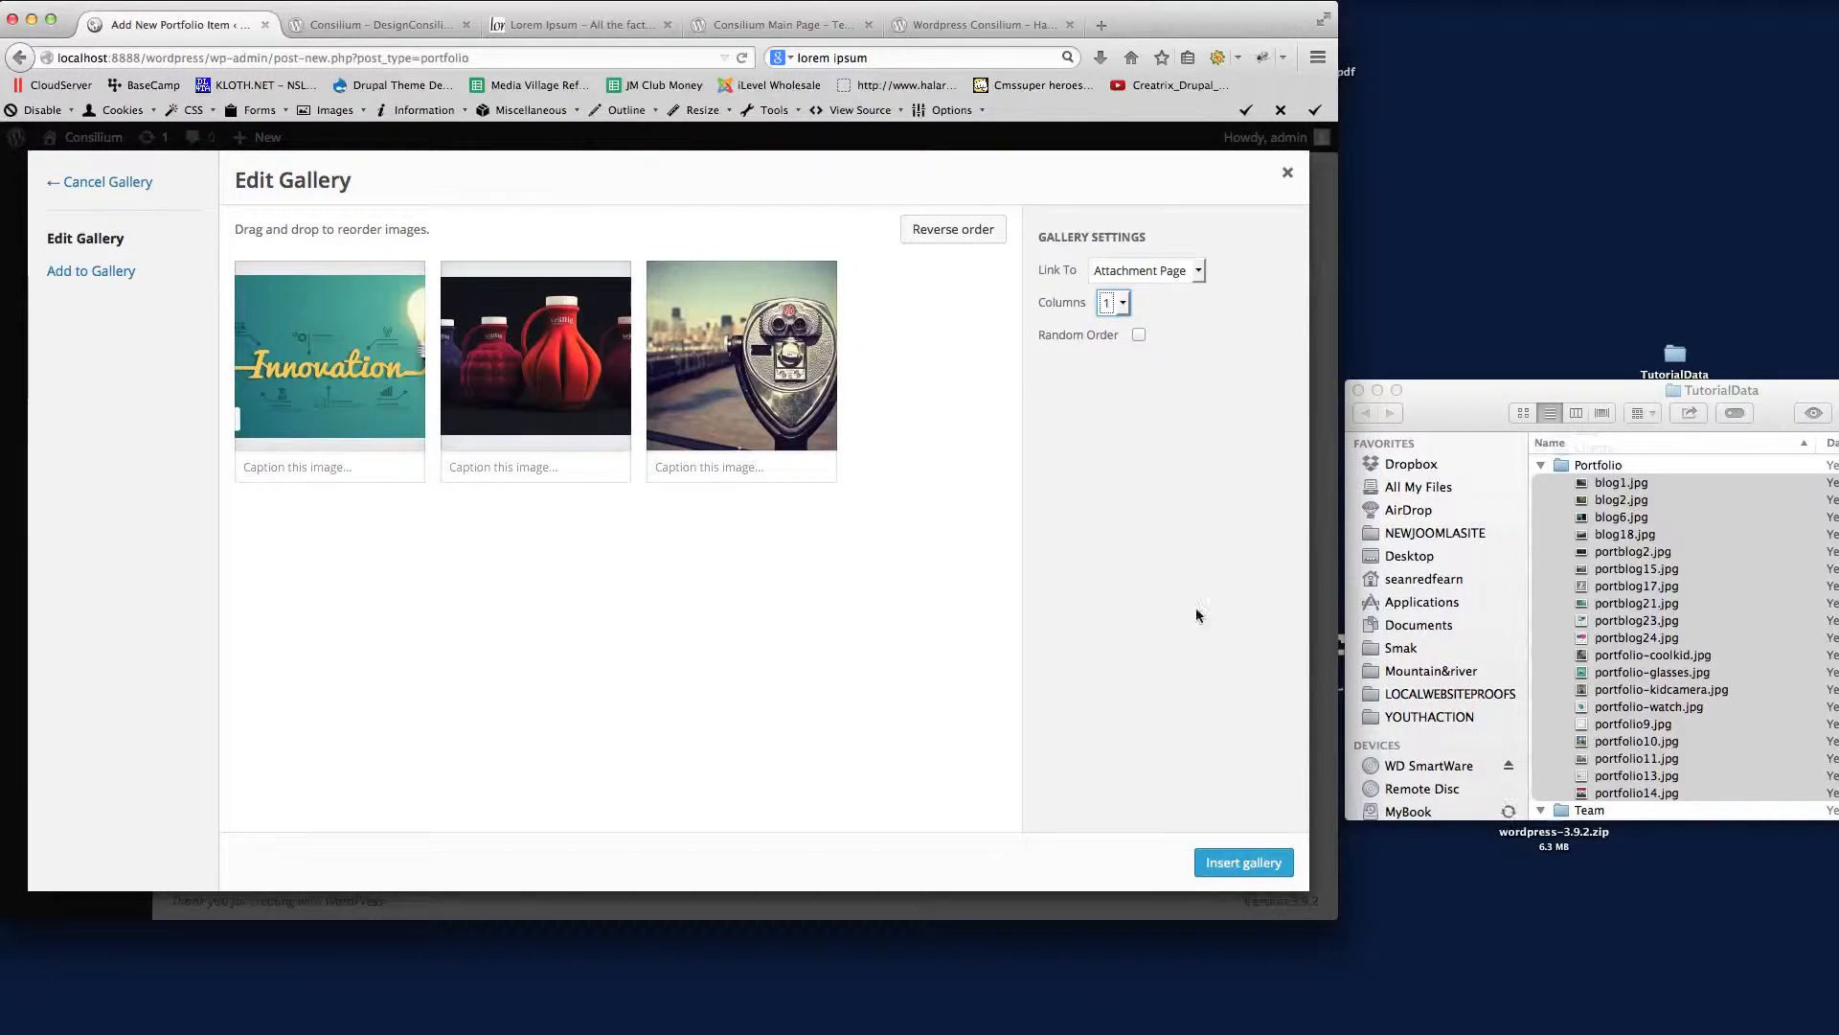
left_click(1243, 865)
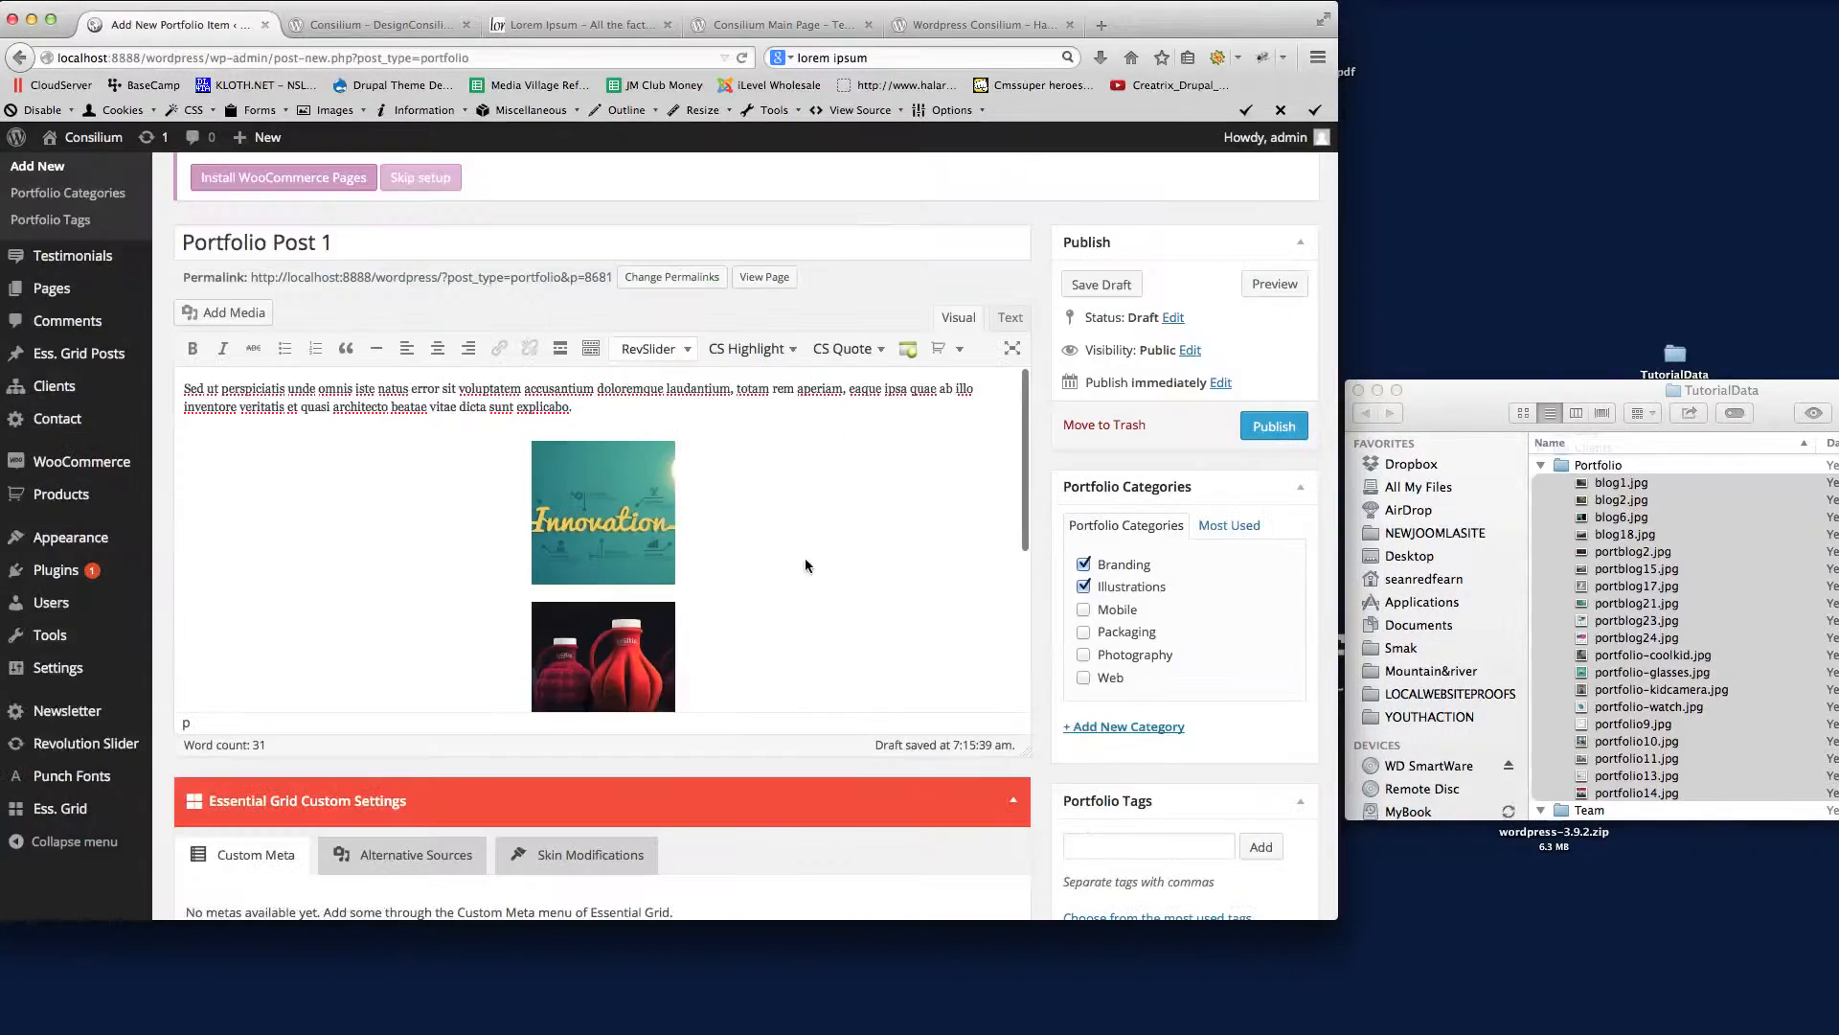
scroll(824, 551, "down", 3)
scroll(824, 550, "down", 1)
scroll(823, 551, "up", 5)
left_click(971, 24)
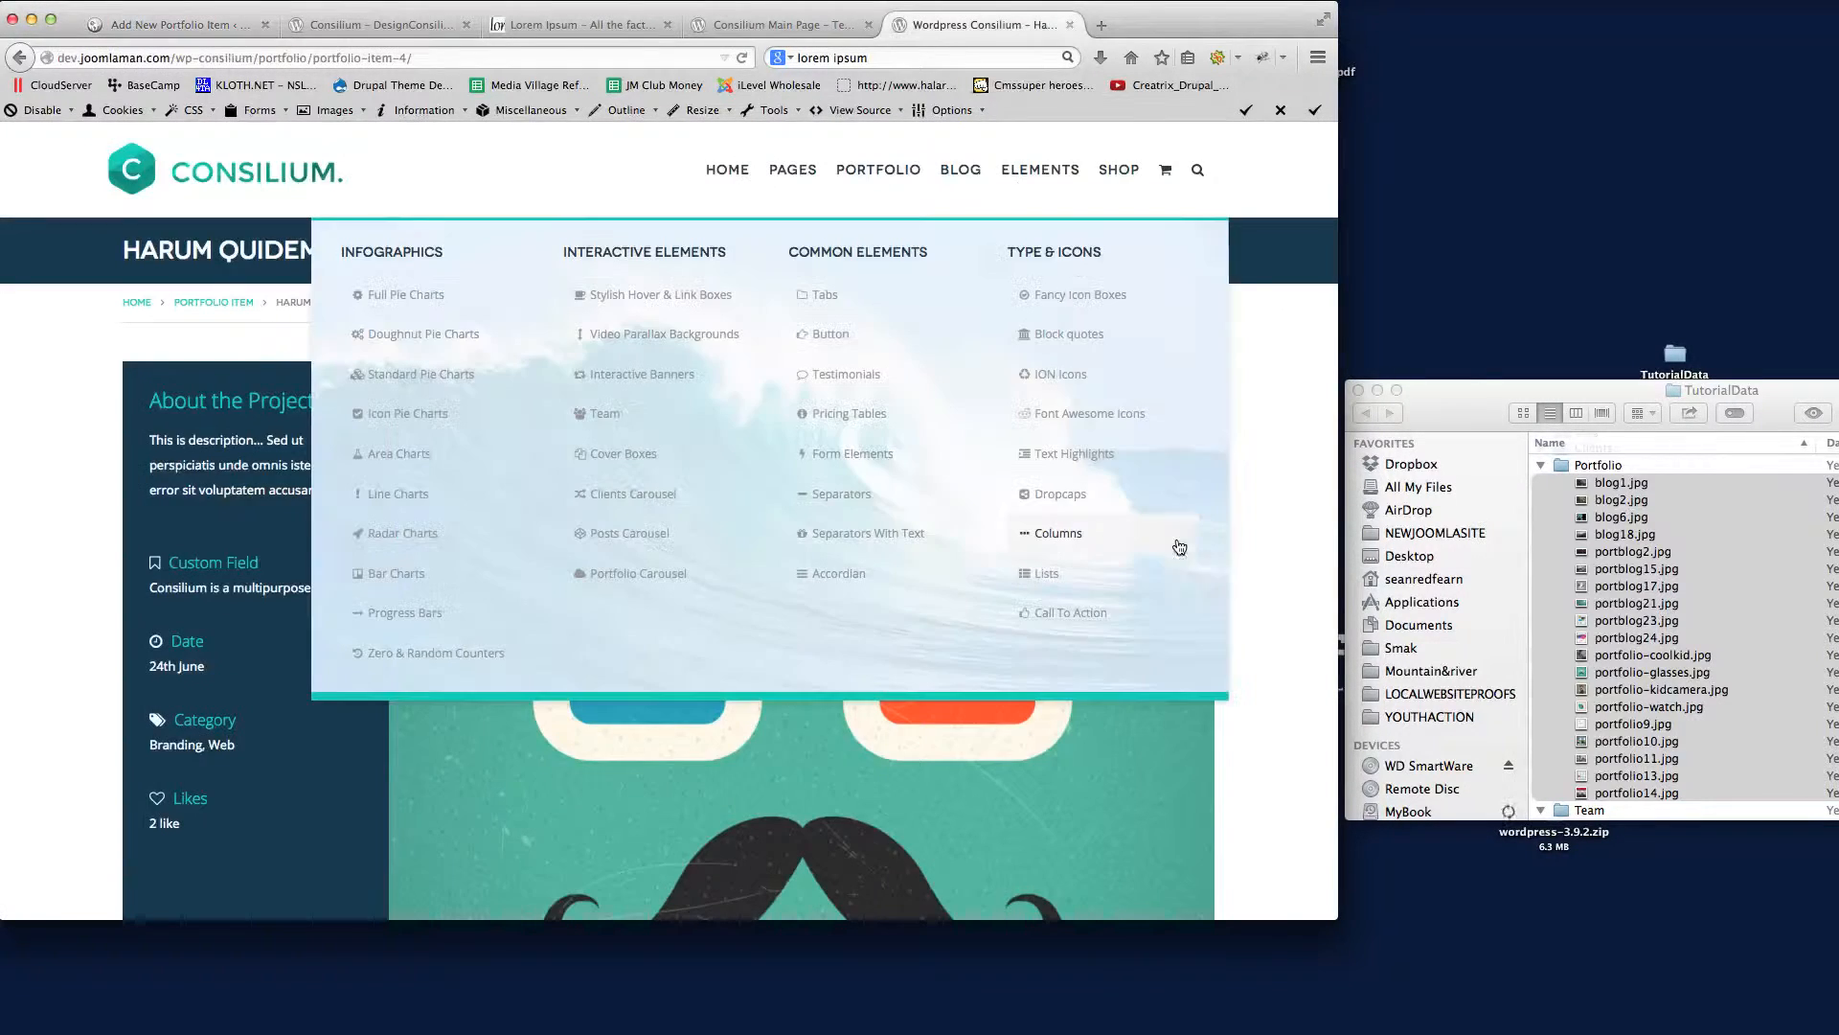
scroll(1252, 587, "down", 3)
scroll(1251, 586, "down", 2)
scroll(1252, 588, "down", 5)
scroll(1251, 586, "down", 5)
scroll(1252, 587, "down", 5)
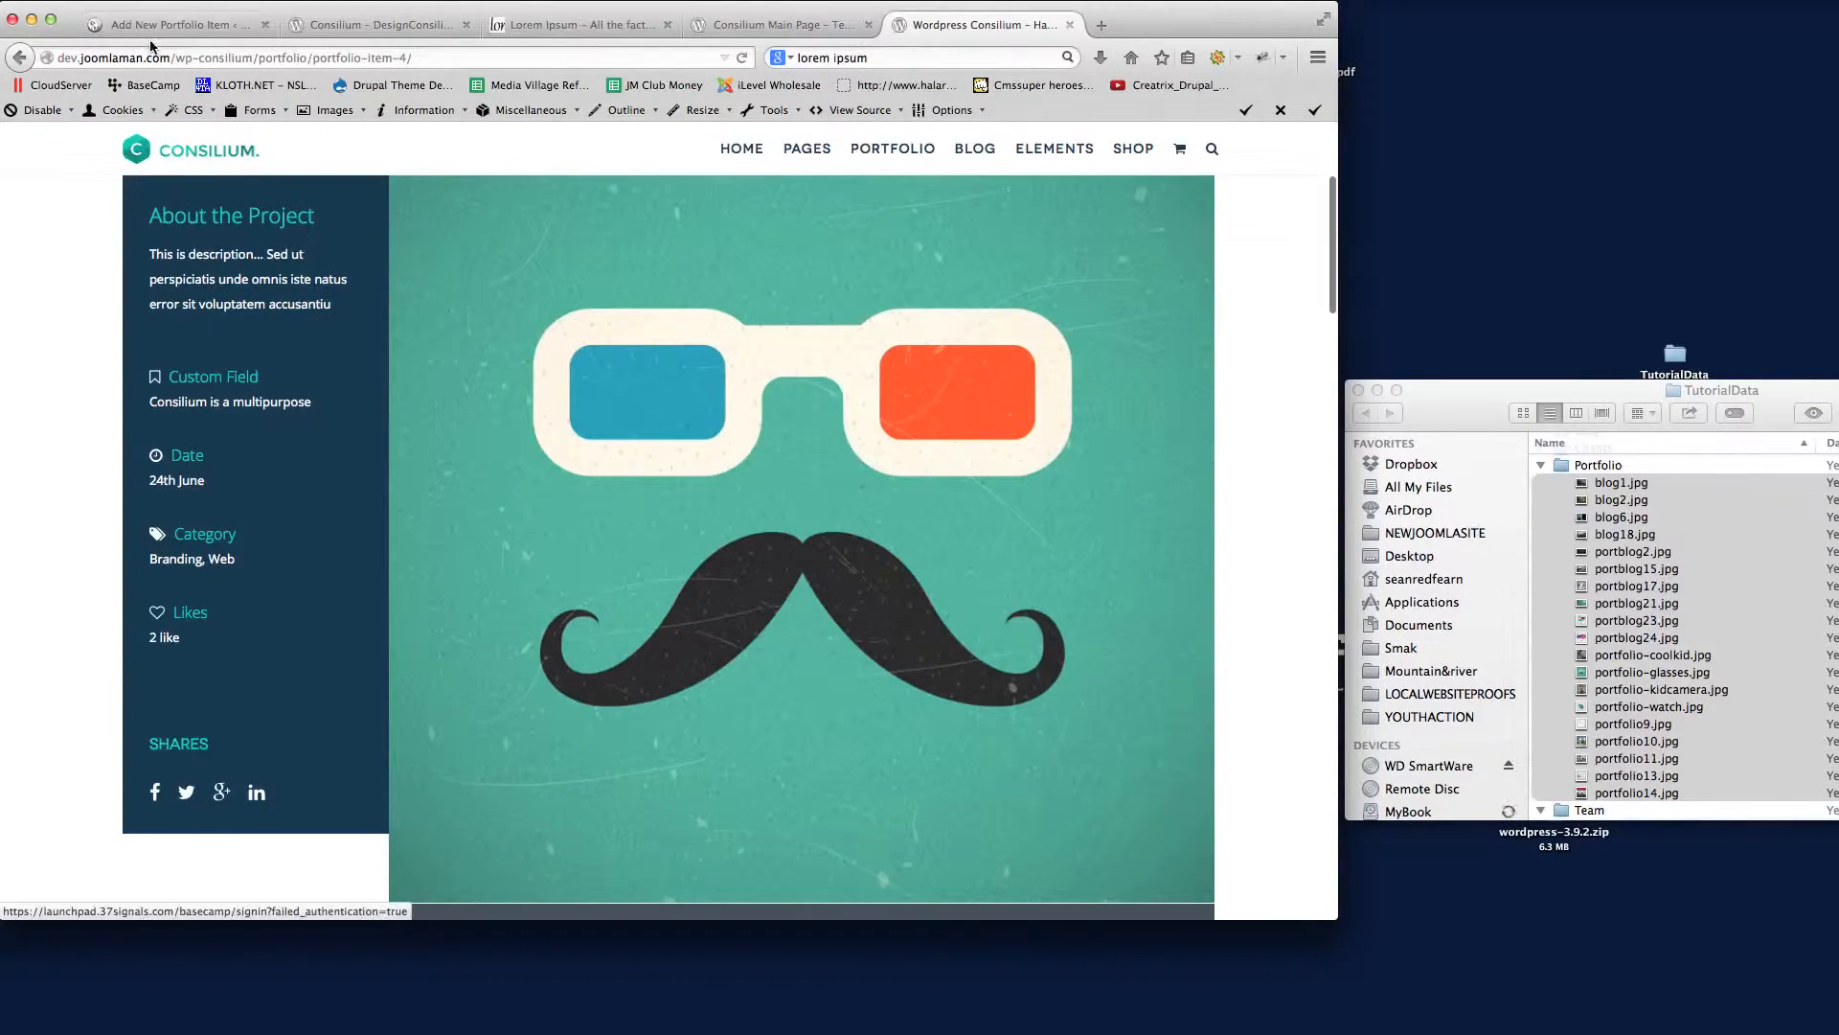
key("ctrl+Tab")
scroll(909, 616, "up", 5)
scroll(1223, 751, "up", 2)
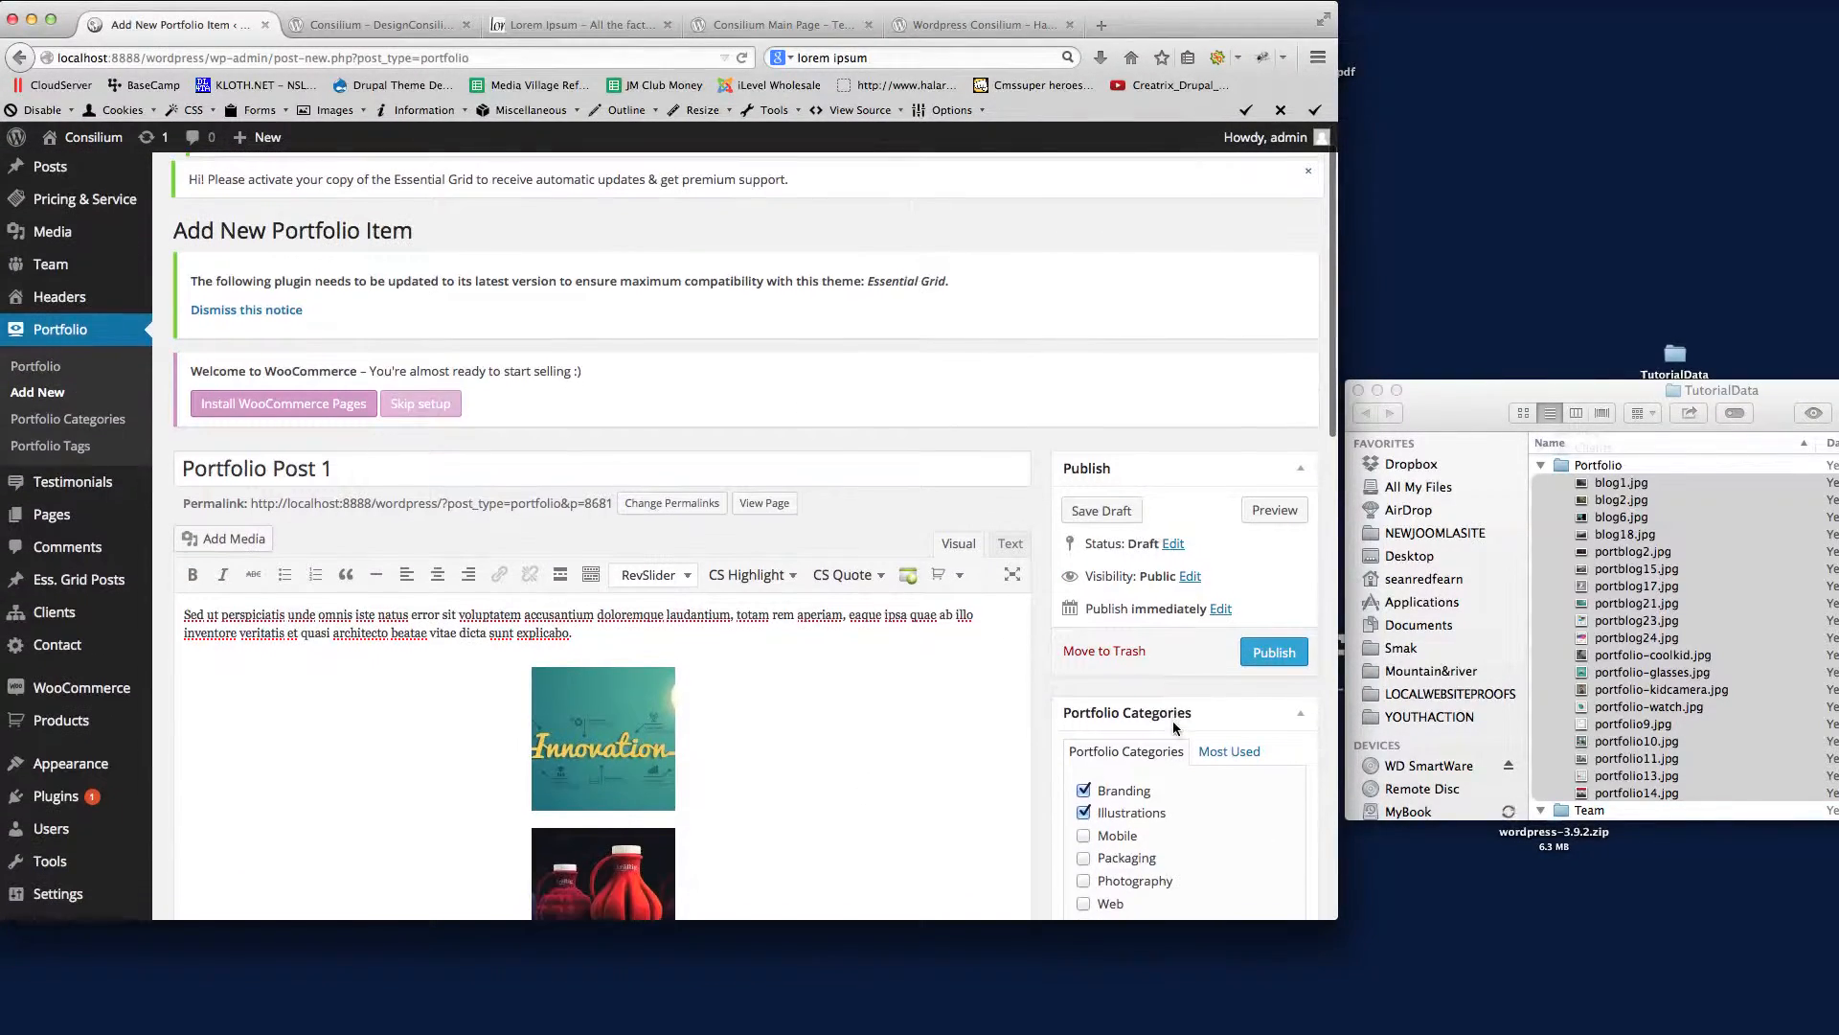
- Publish Portfolio Post 1
left_click(1272, 655)
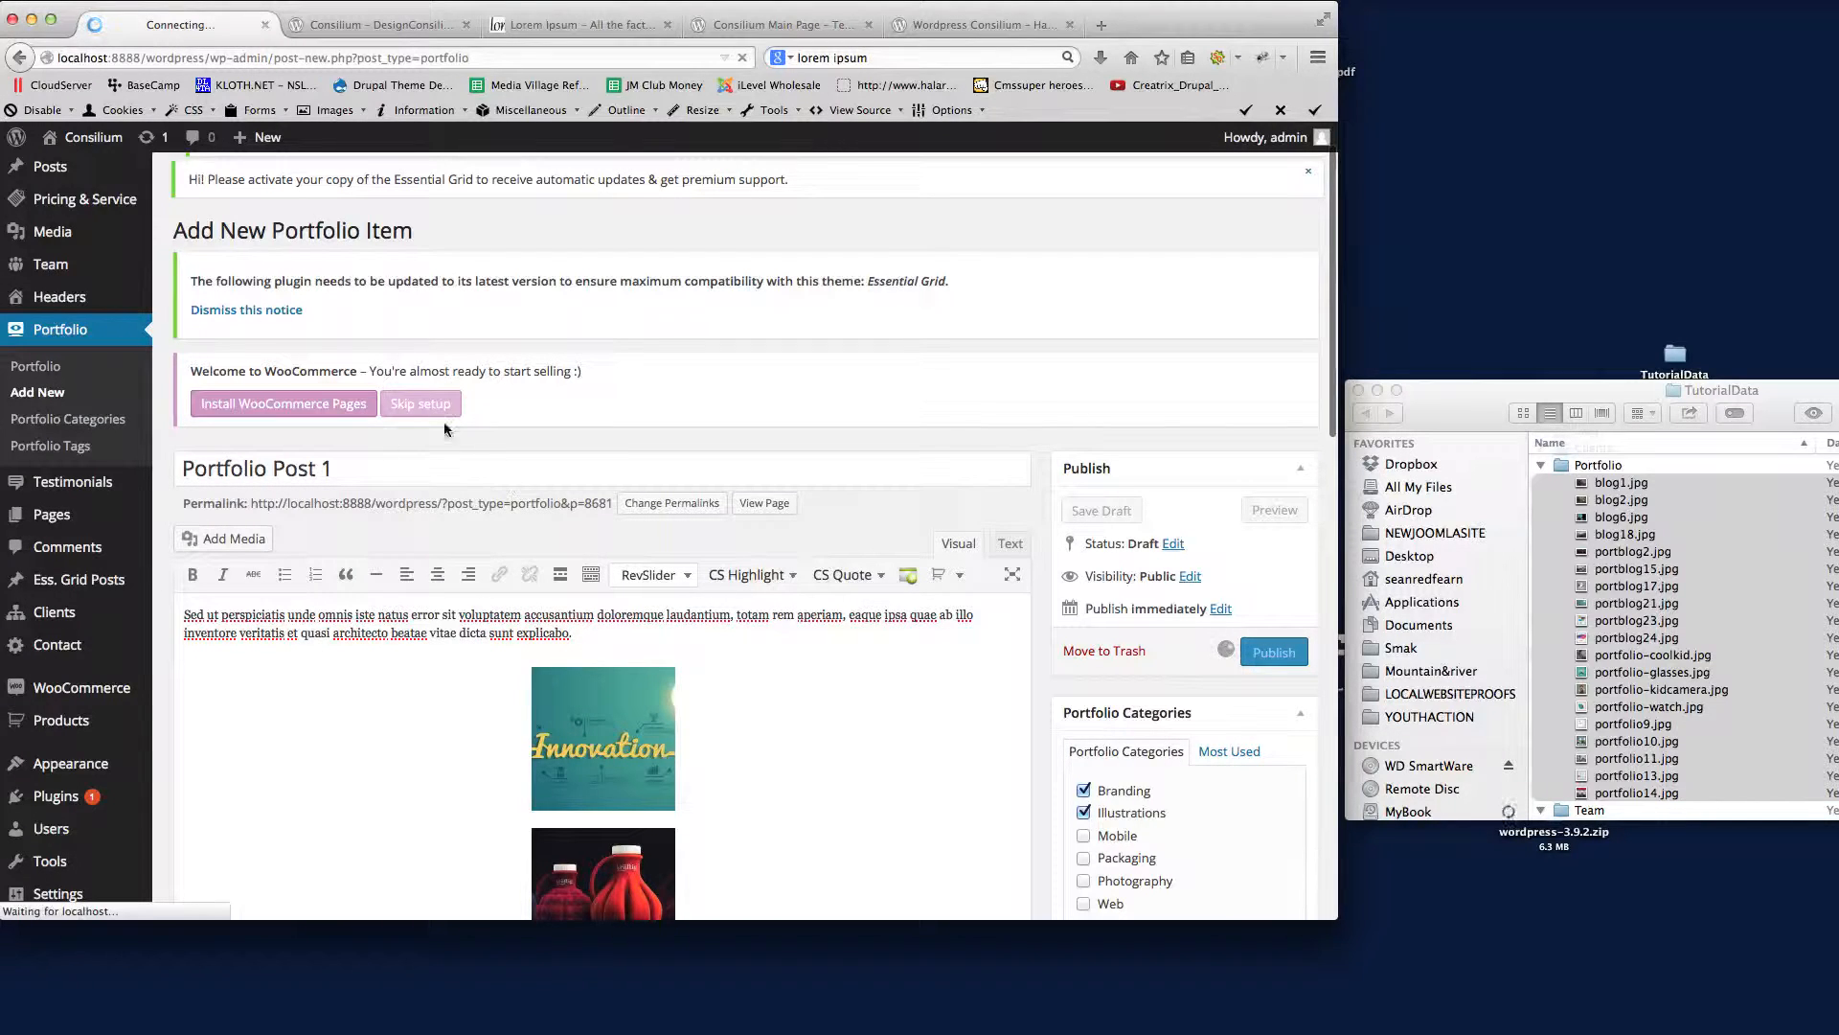